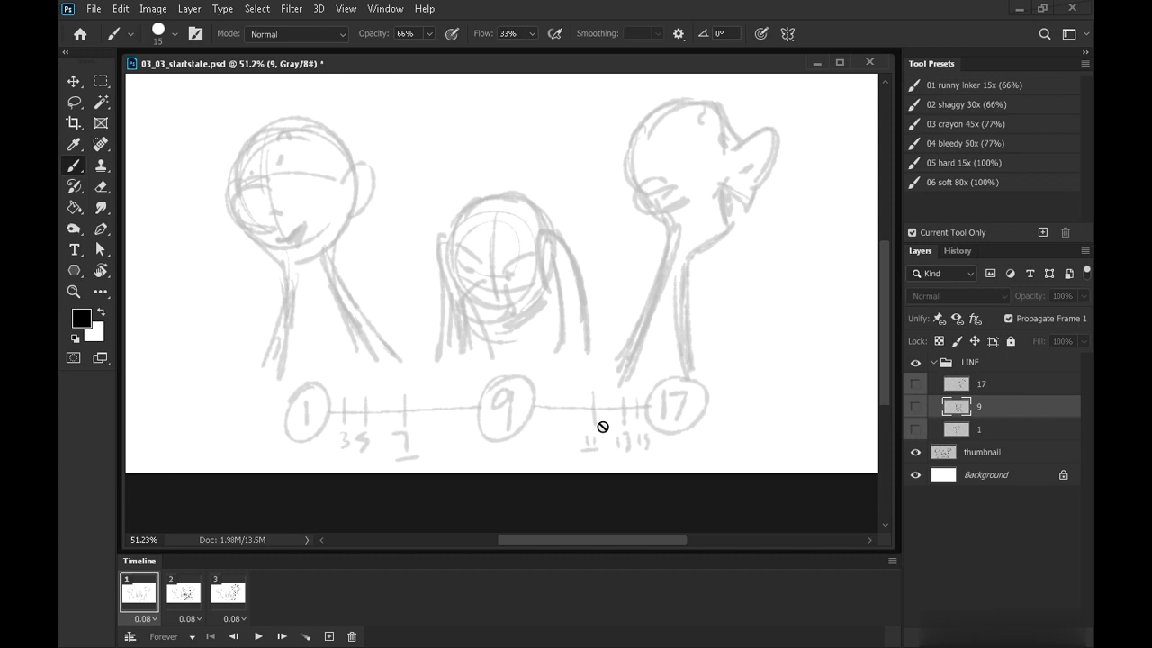
Hide the thumbnail layer
{"action": "left_click", "coordinate": [915, 451]}
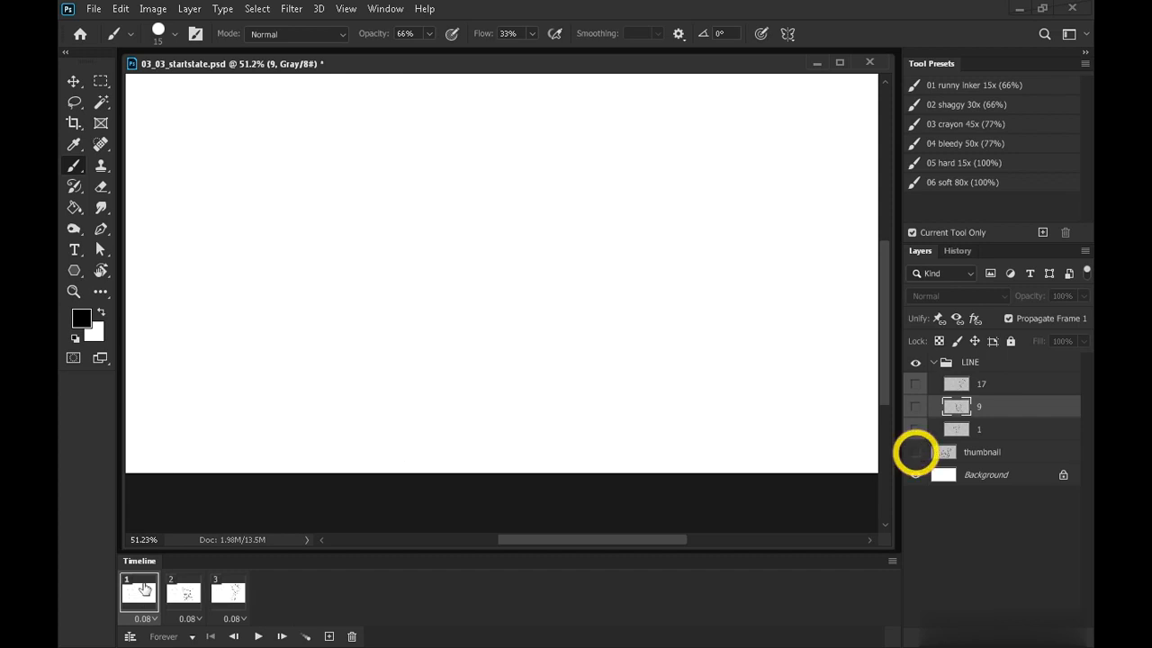
{"action": "left_click", "coordinate": [915, 452]}
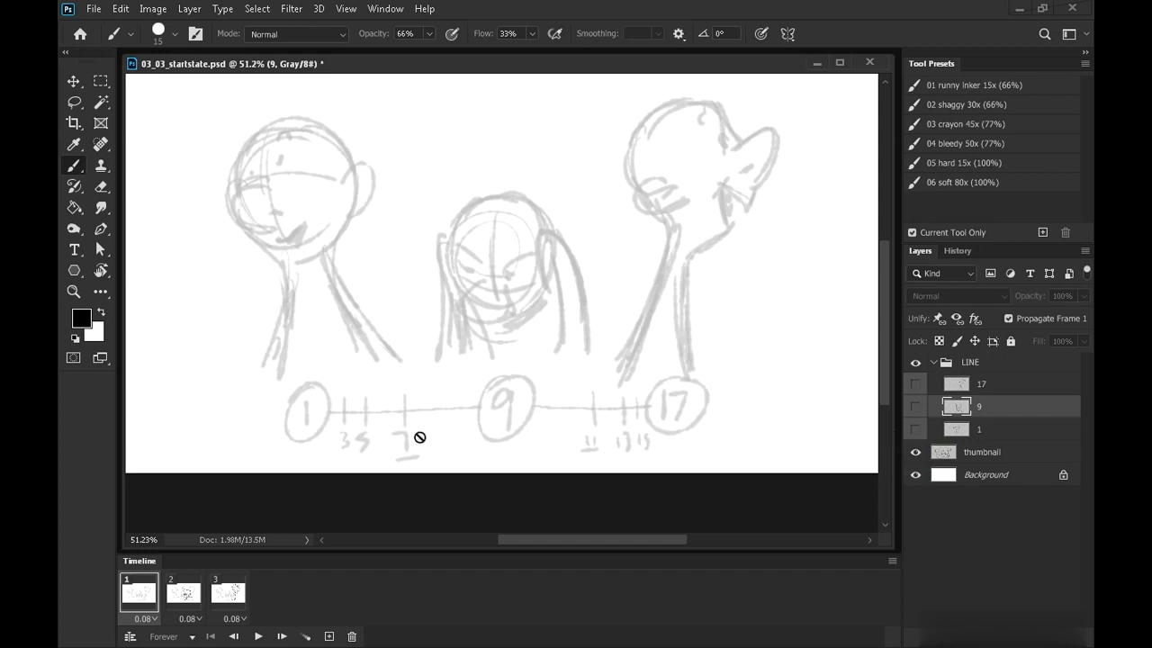
{"action": "left_click", "coordinate": [915, 451]}
Create a new layer above layer 1 and name it 7
{"action": "left_click", "coordinate": [1008, 436]}
{"action": "left_click", "coordinate": [1044, 635]}
{"action": "double_click", "coordinate": [995, 432]}
{"action": "type", "text": "7"}
{"action": "left_click", "coordinate": [987, 571]}
Create a new layer above layer 9 and name it 11
{"action": "left_click", "coordinate": [993, 410]}
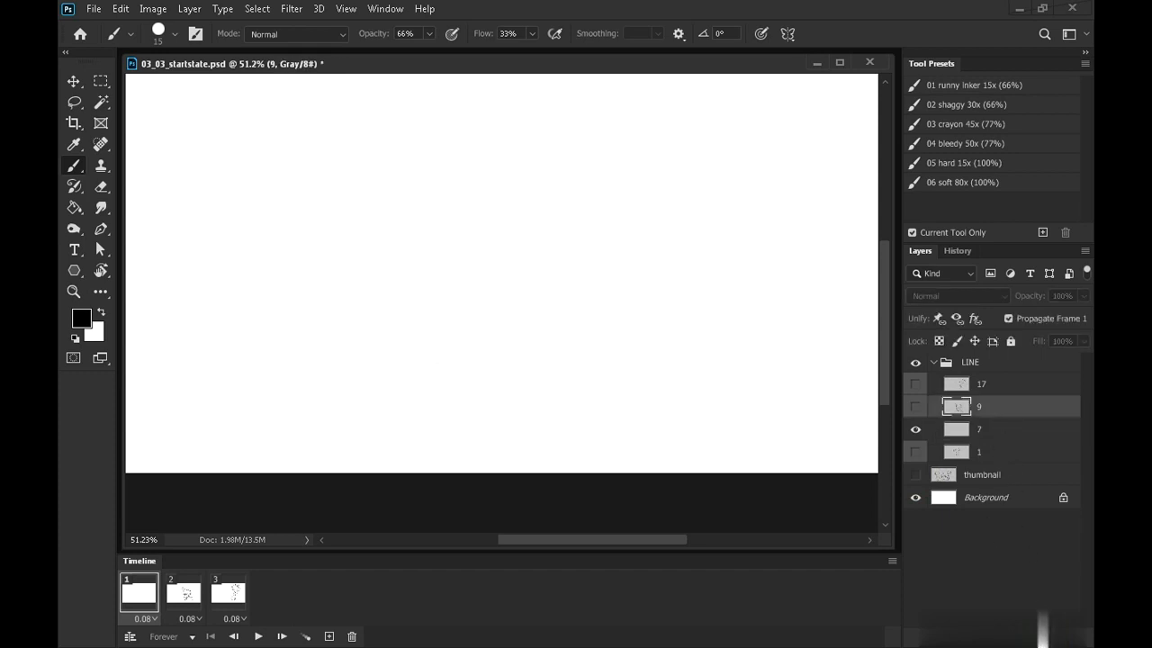
{"action": "left_click", "coordinate": [1043, 635]}
{"action": "double_click", "coordinate": [990, 408]}
{"action": "type", "text": "11"}
{"action": "left_click", "coordinate": [989, 568]}
Give layers 7 and 11 a red color label
{"action": "left_click", "coordinate": [993, 452]}
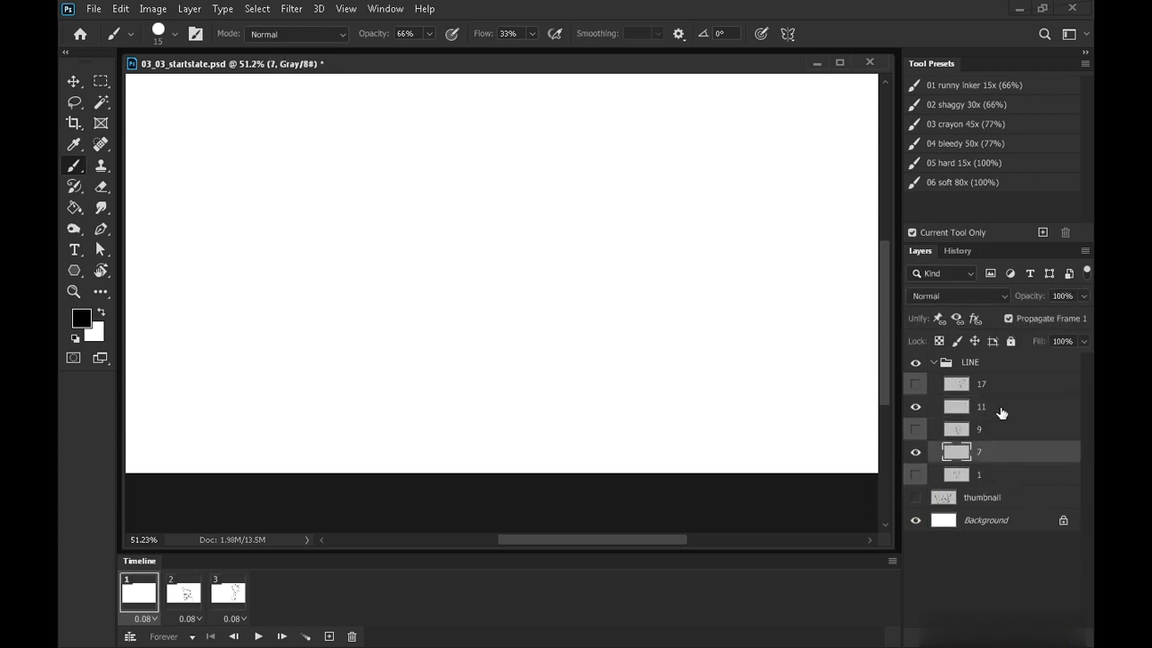
{"action": "left_click", "coordinate": [995, 409], "text": "ctrl"}
{"action": "right_click", "coordinate": [989, 405]}
{"action": "left_click", "coordinate": [838, 545]}
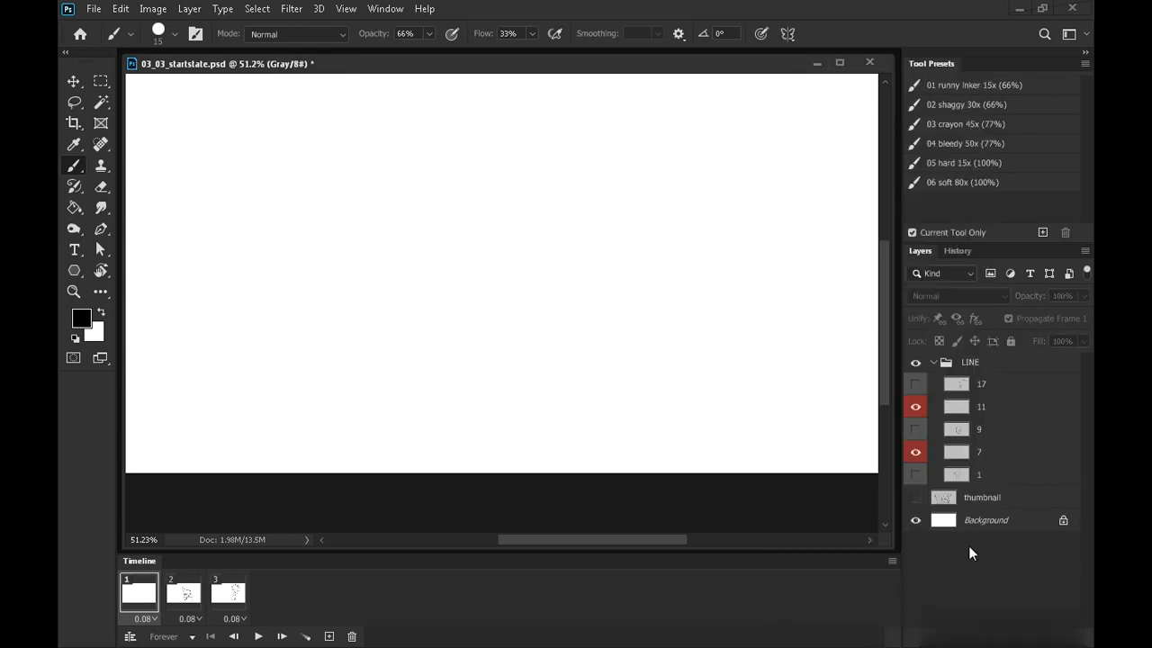
Hide layers 7 and 11
{"action": "left_click", "coordinate": [988, 407], "text": "ctrl"}
{"action": "left_click", "coordinate": [987, 407]}
{"action": "left_click", "coordinate": [984, 457]}
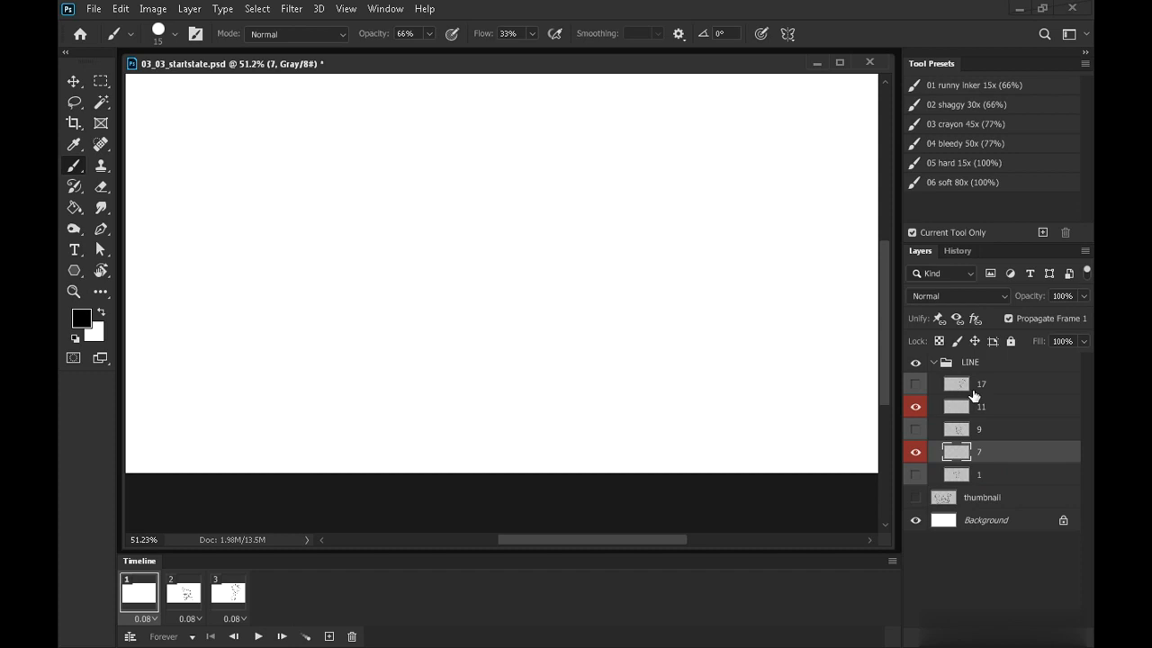
{"action": "left_click", "coordinate": [997, 412]}
{"action": "left_click", "coordinate": [915, 452]}
{"action": "left_click", "coordinate": [915, 408]}
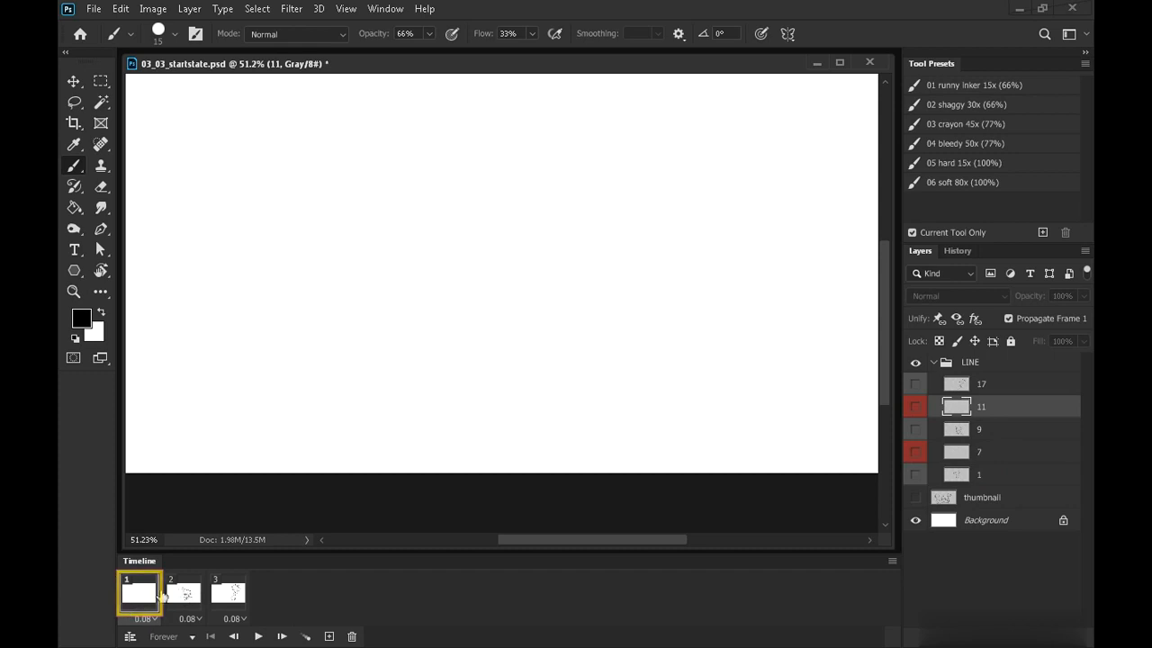
Make layer 1 visible in the first animation frame
{"action": "left_click", "coordinate": [972, 471]}
{"action": "left_click", "coordinate": [915, 474]}
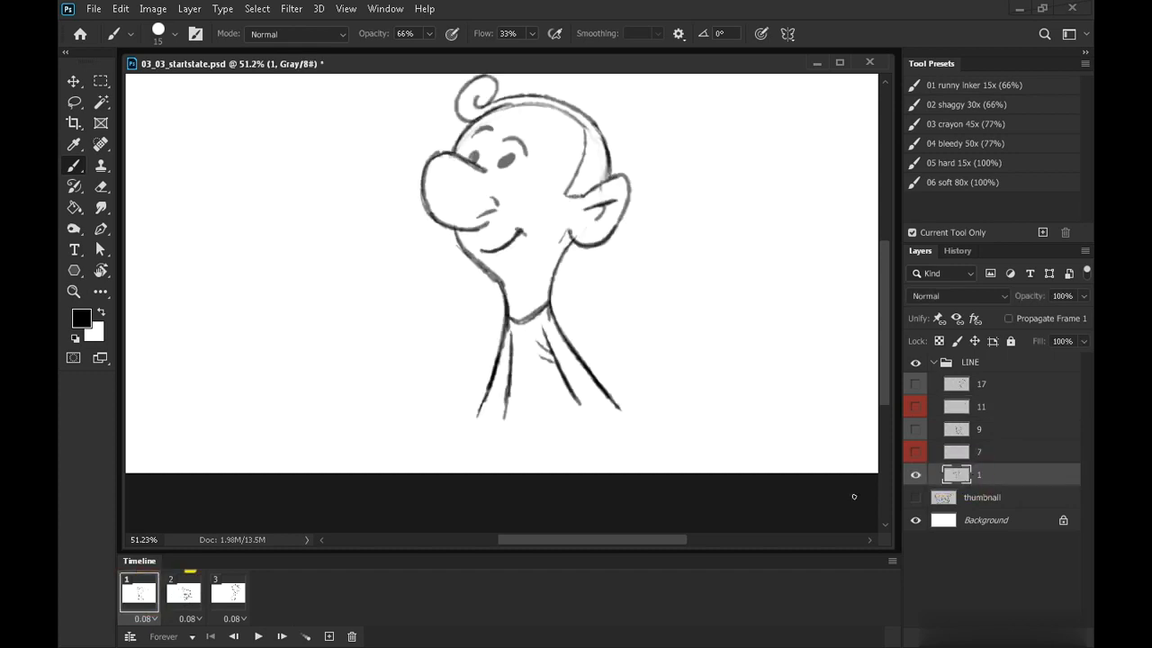
{"action": "left_click", "coordinate": [179, 597]}
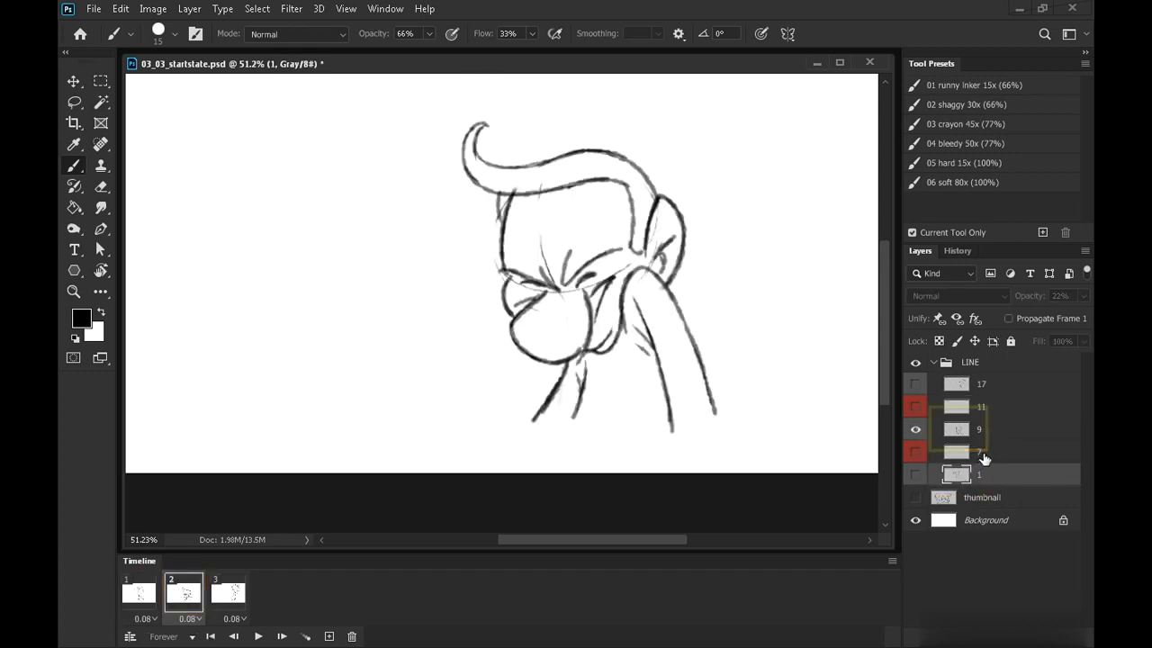
{"action": "left_click", "coordinate": [141, 593]}
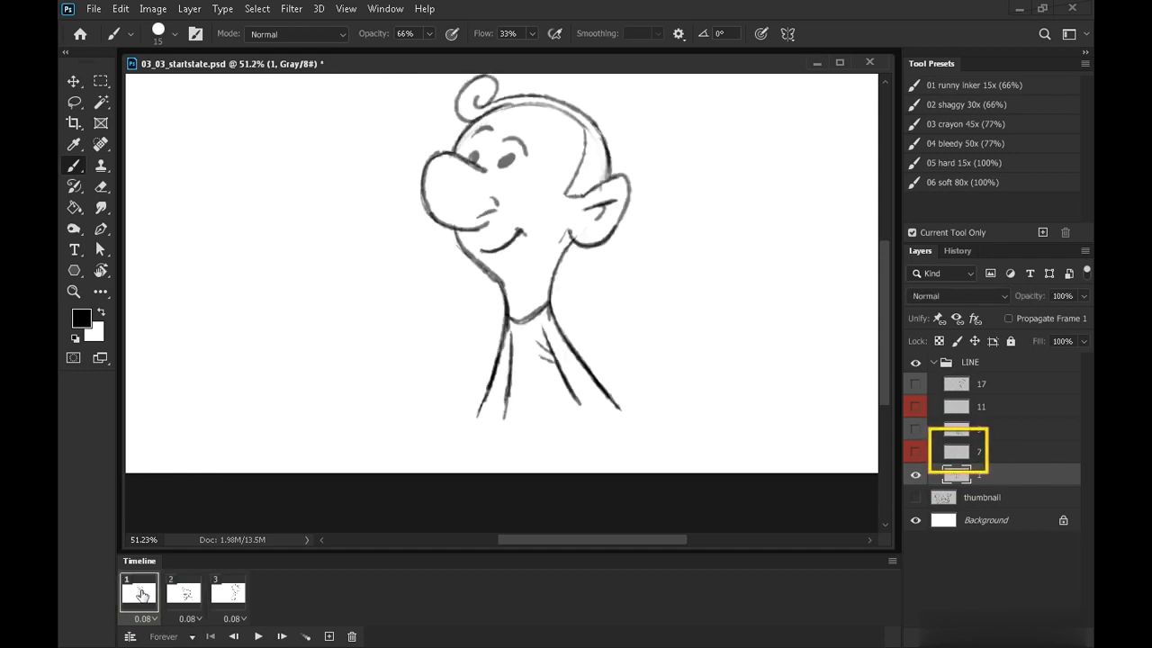
Add a new frame after frame 1 that shows only the empty layer 7
{"action": "left_click", "coordinate": [329, 636]}
{"action": "left_click", "coordinate": [915, 454]}
{"action": "left_click", "coordinate": [915, 454]}
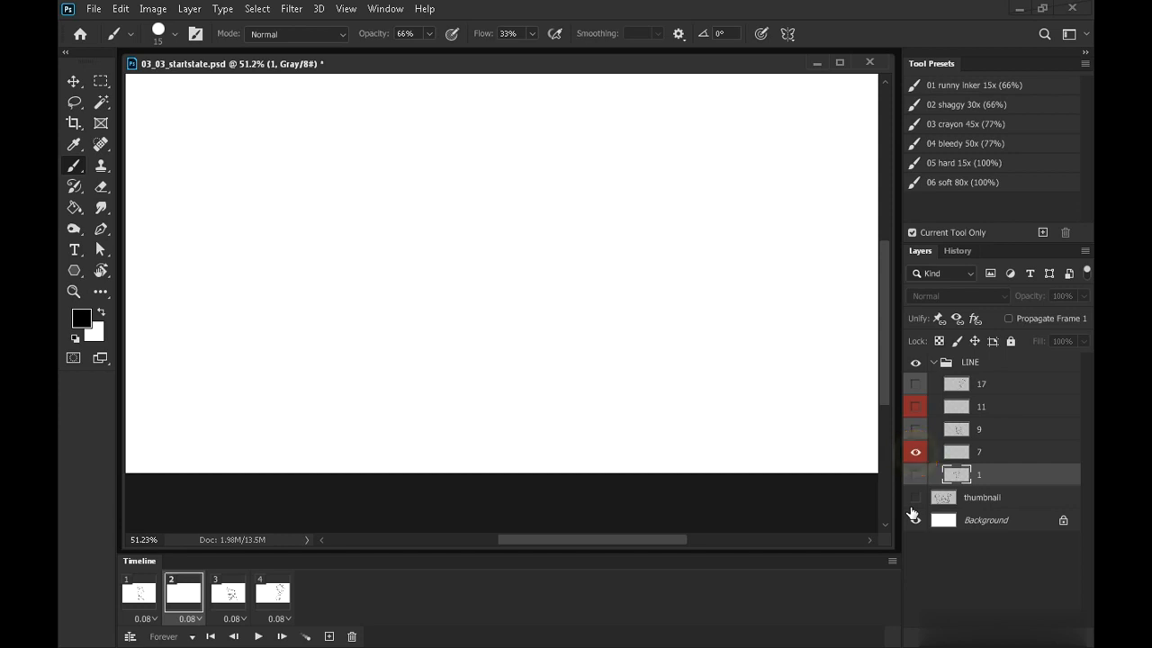
Play the animation, then add a frame after frame 3 showing layer 11 instead of layer 9
{"action": "left_click", "coordinate": [141, 594]}
{"action": "key", "text": "space"}
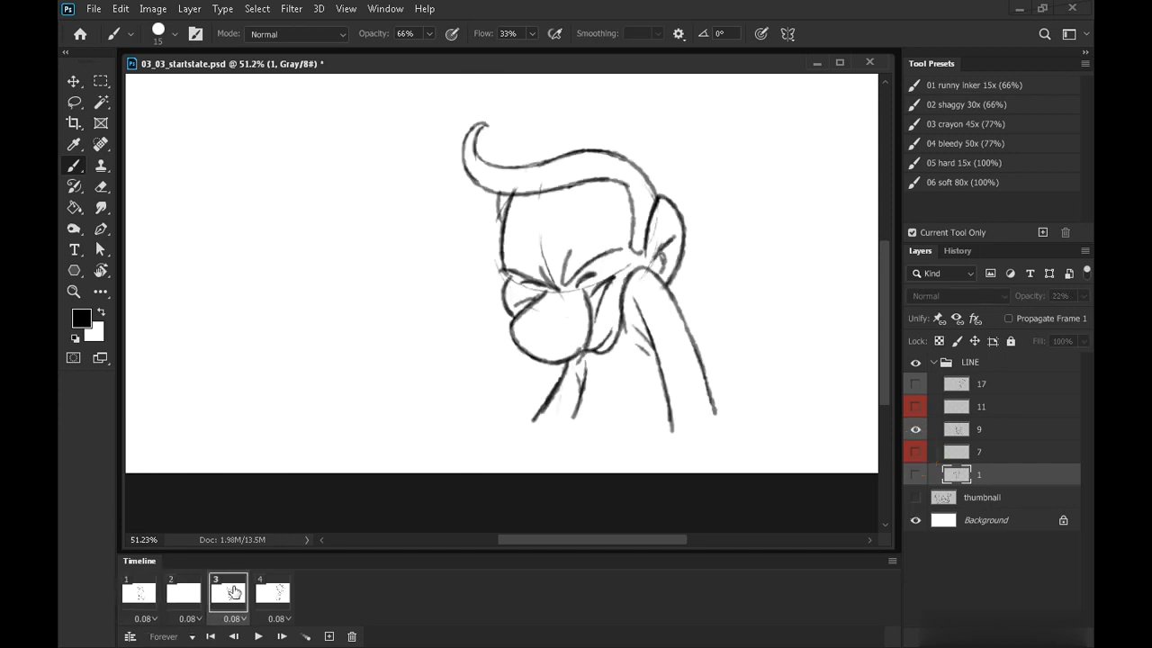
{"action": "left_click", "coordinate": [330, 636]}
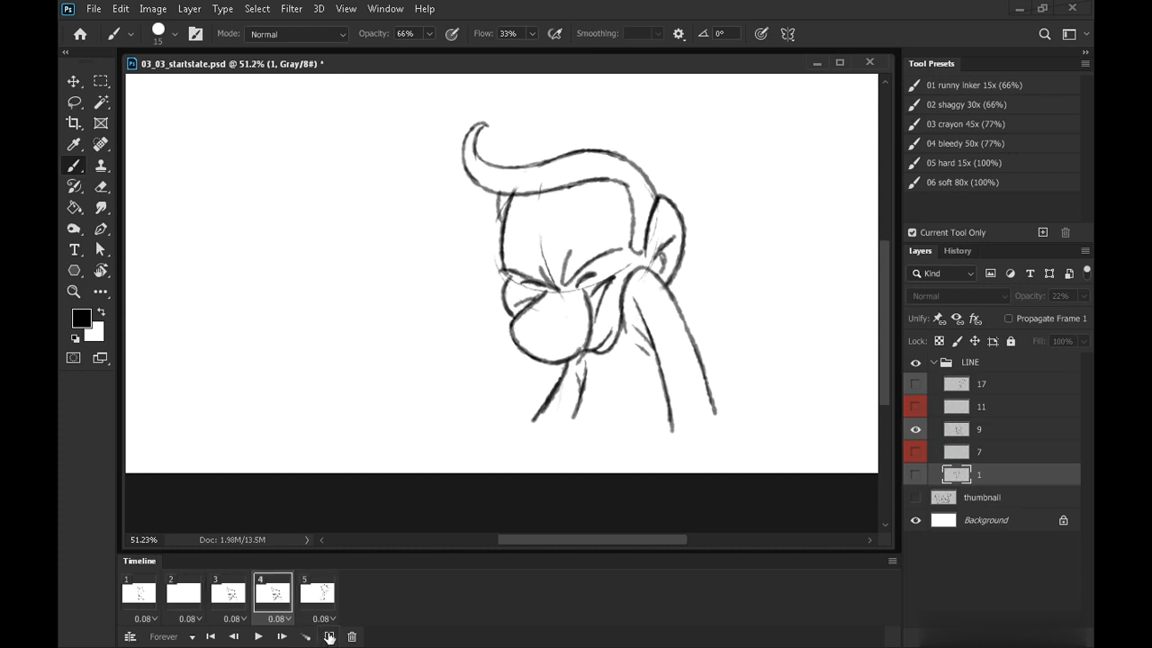
{"action": "left_click", "coordinate": [915, 430]}
{"action": "left_click", "coordinate": [916, 408]}
Step through the animation frames to review the sequence
{"action": "key", "text": "Right"}
{"action": "key", "text": "Right"}
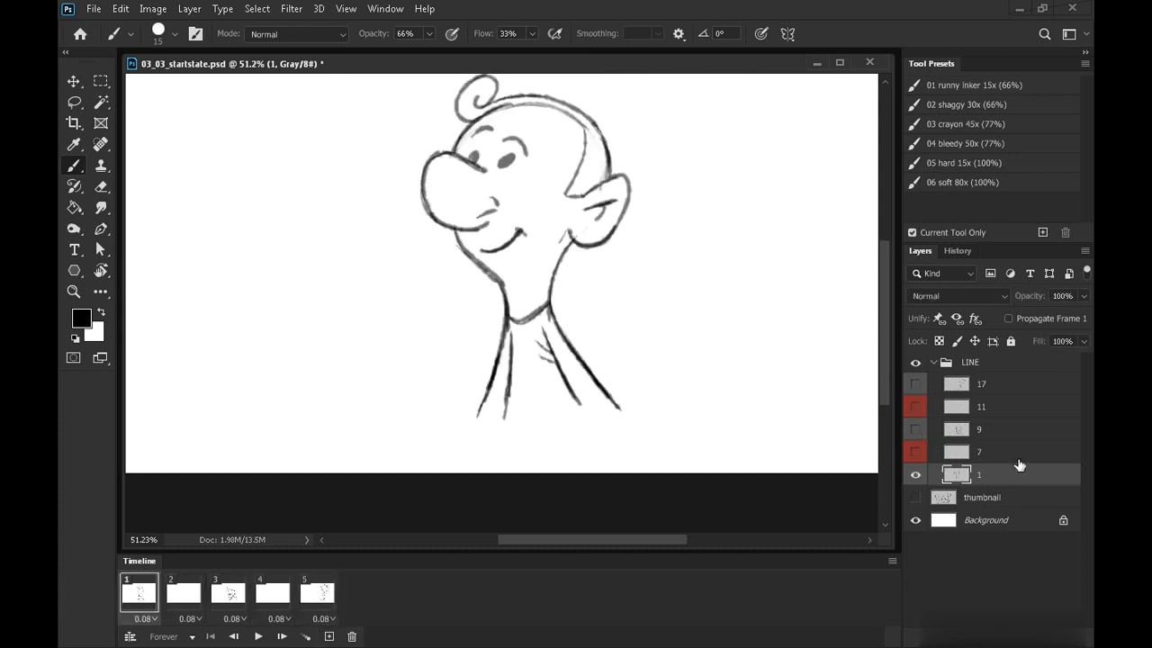
{"action": "key", "text": "Right"}
{"action": "key", "text": "Right"}
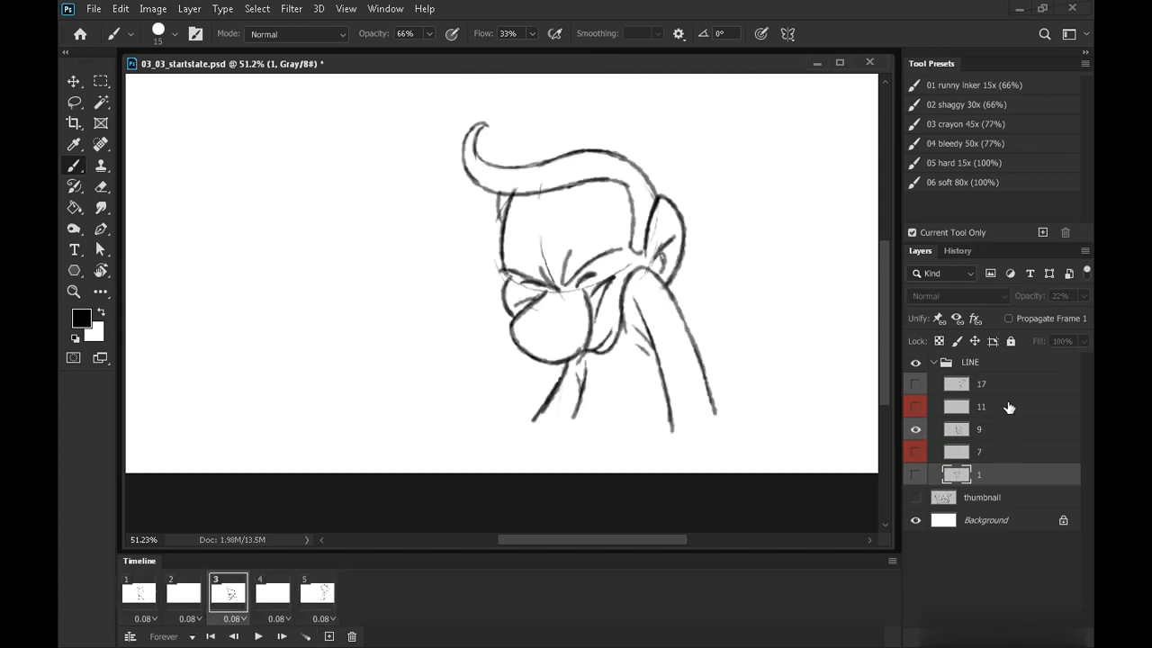
{"action": "key", "text": "Right"}
{"action": "key", "text": "Right"}
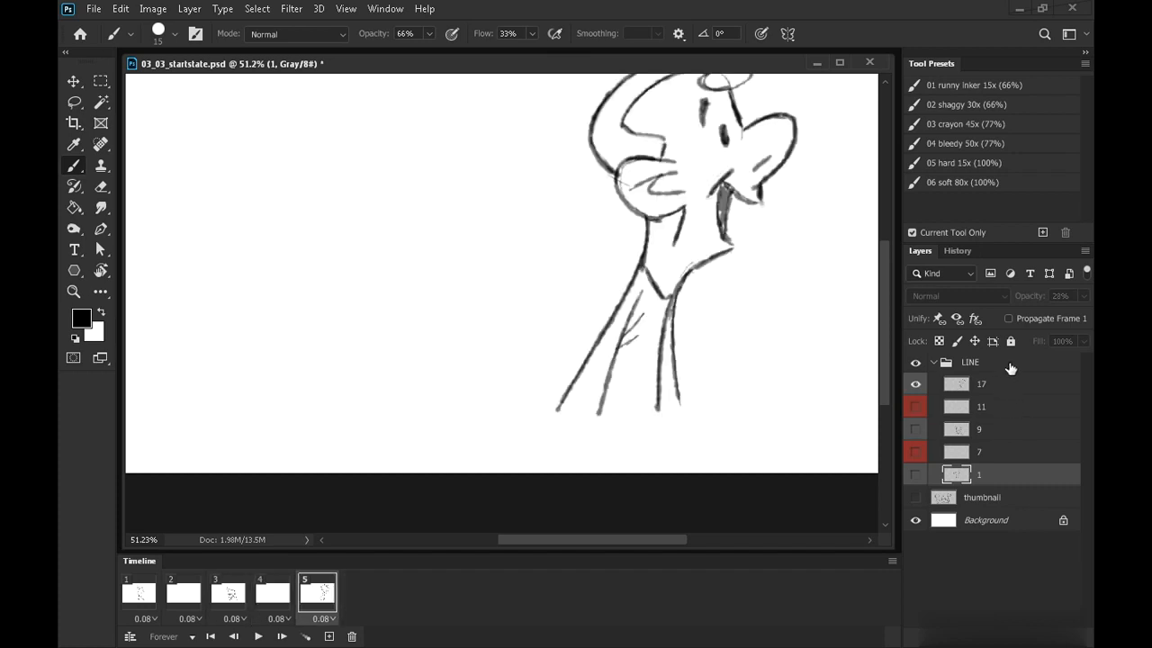
Add four more frames to the end of the timeline, making nine frames
{"action": "left_click", "coordinate": [329, 636]}
{"action": "left_click", "coordinate": [328, 636]}
{"action": "left_click", "coordinate": [329, 637]}
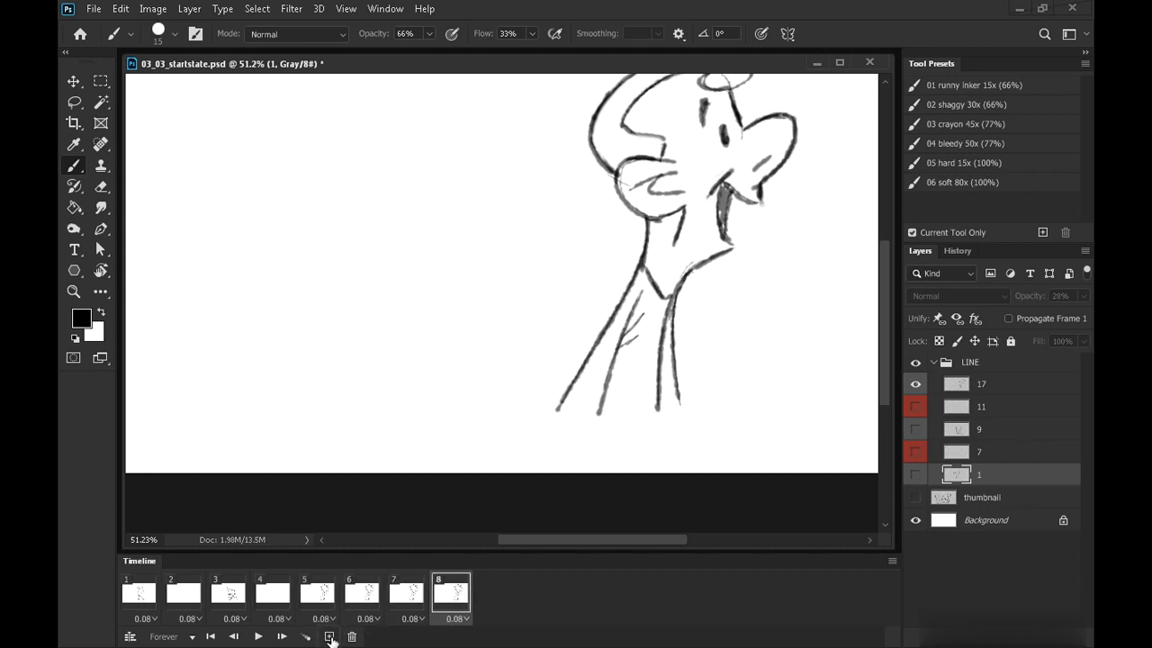
{"action": "left_click", "coordinate": [330, 637]}
Hide every layer in frame 6
{"action": "left_click", "coordinate": [364, 599]}
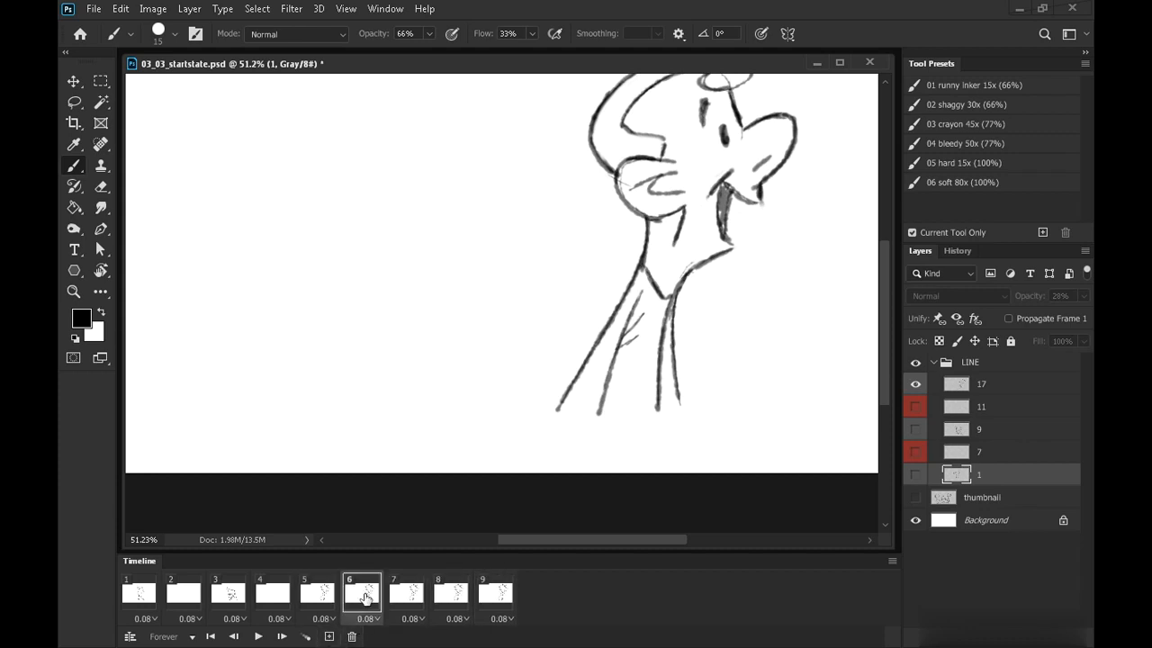
{"action": "left_click_drag", "start_coordinate": [914, 363], "coordinate": [894, 577]}
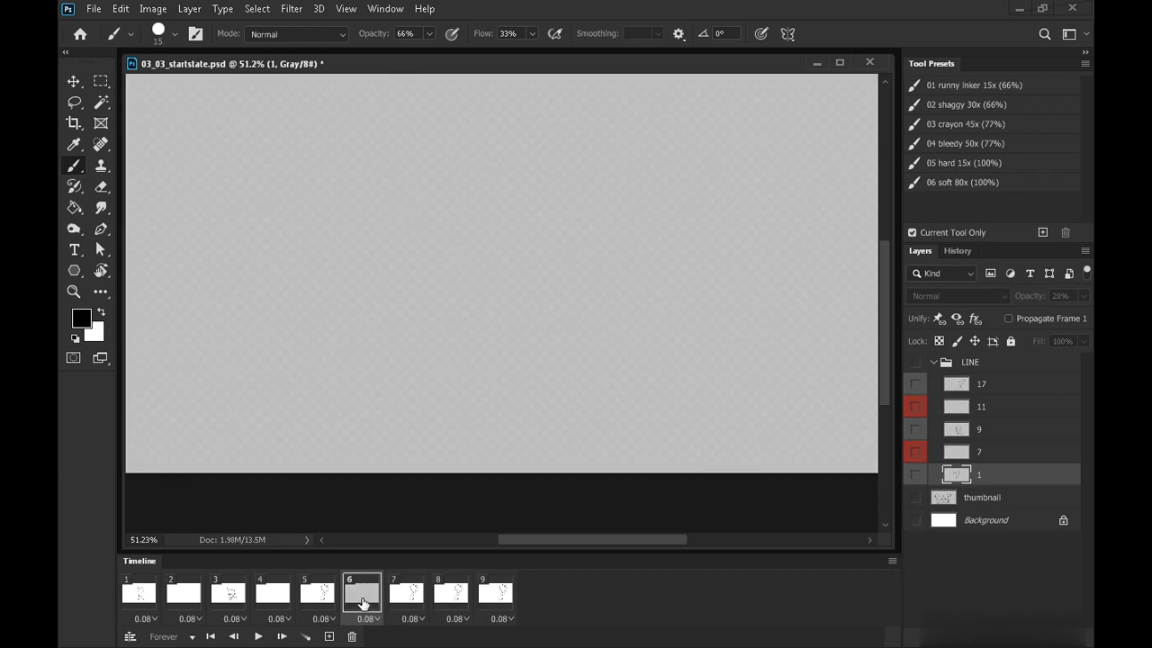
Set frame 7 to show layer 1 at 100% opacity
{"action": "left_click", "coordinate": [409, 600]}
{"action": "left_click", "coordinate": [454, 602]}
{"action": "left_click", "coordinate": [489, 601]}
{"action": "left_click", "coordinate": [409, 595]}
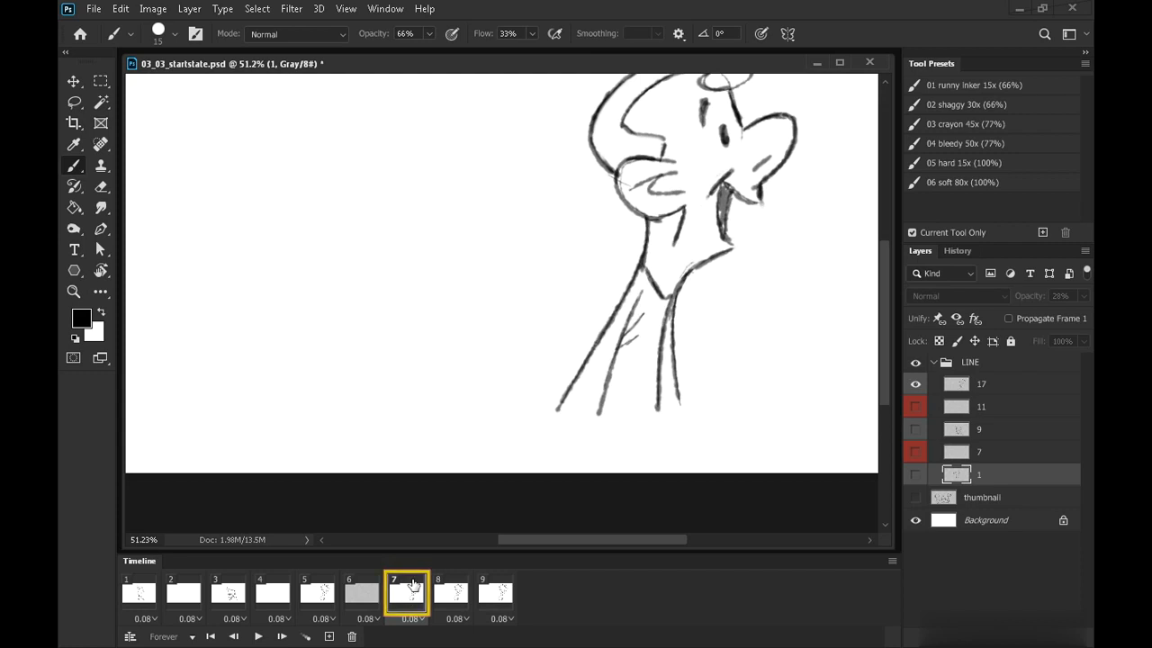
{"action": "left_click", "coordinate": [915, 474]}
{"action": "left_click", "coordinate": [1083, 296]}
{"action": "left_click", "coordinate": [1082, 314]}
Set frame 8 to show layers 1, 7 and 9 together
{"action": "left_click", "coordinate": [450, 594]}
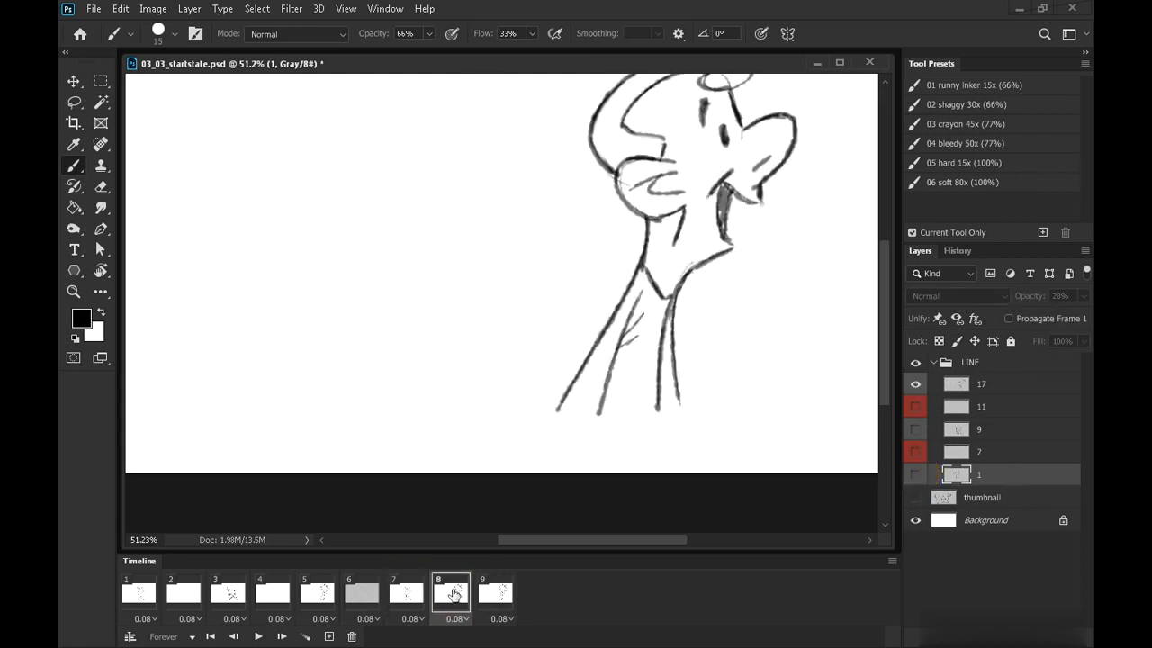
{"action": "left_click", "coordinate": [915, 474]}
{"action": "left_click", "coordinate": [915, 474]}
{"action": "left_click", "coordinate": [915, 452]}
{"action": "left_click", "coordinate": [915, 429]}
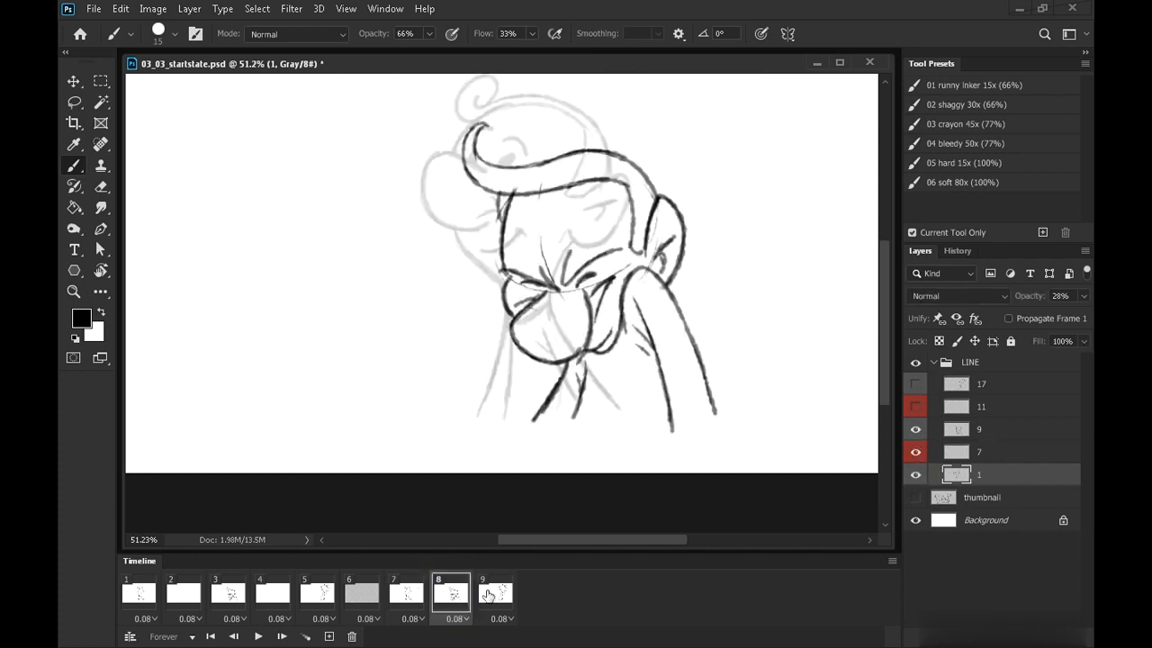
Set frame 9 to show layer 17 instead of layer 9
{"action": "left_click", "coordinate": [493, 594]}
{"action": "left_click", "coordinate": [916, 430]}
{"action": "left_click", "coordinate": [916, 384]}
Step back and forth between frames 7, 8 and 9 to compare them
{"action": "key", "text": "Left"}
{"action": "key", "text": "Left"}
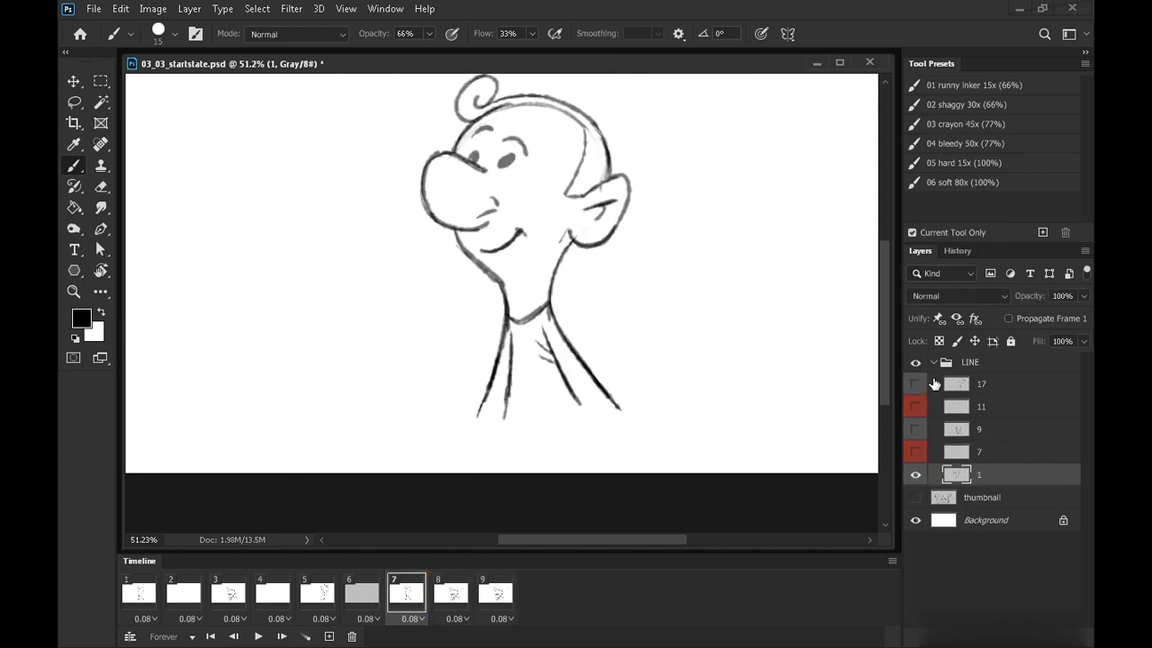
{"action": "key", "text": "Right"}
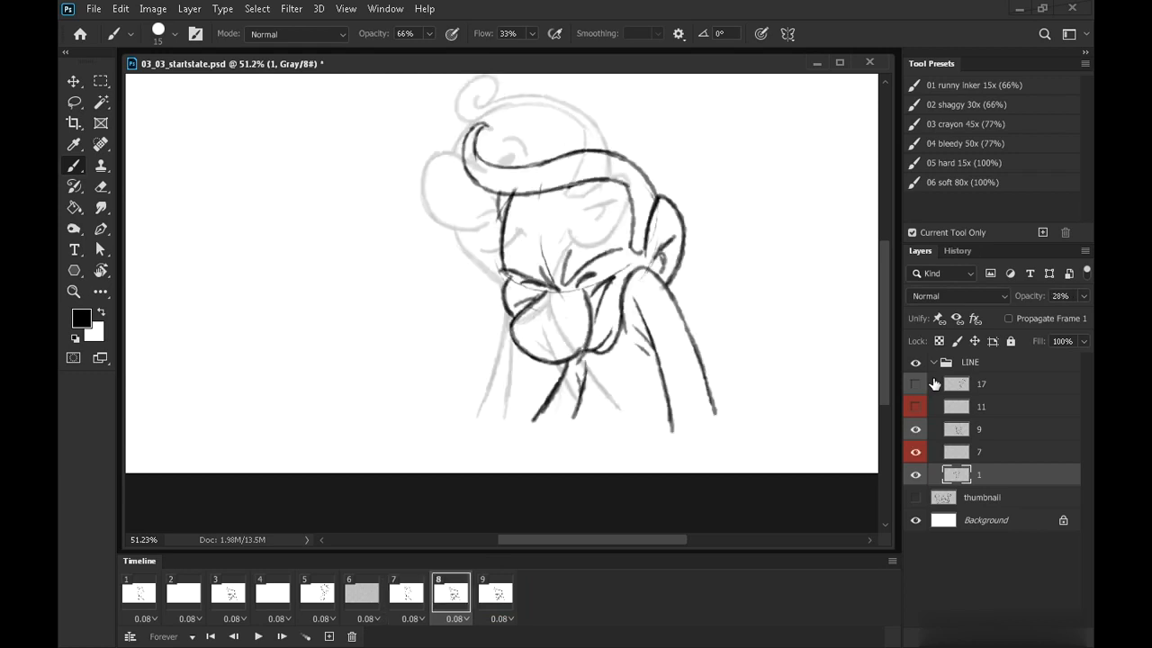
{"action": "key", "text": "Right"}
{"action": "key", "text": "Left"}
Lower layer 9's opacity to 44% in frame 8
{"action": "left_click", "coordinate": [1005, 432]}
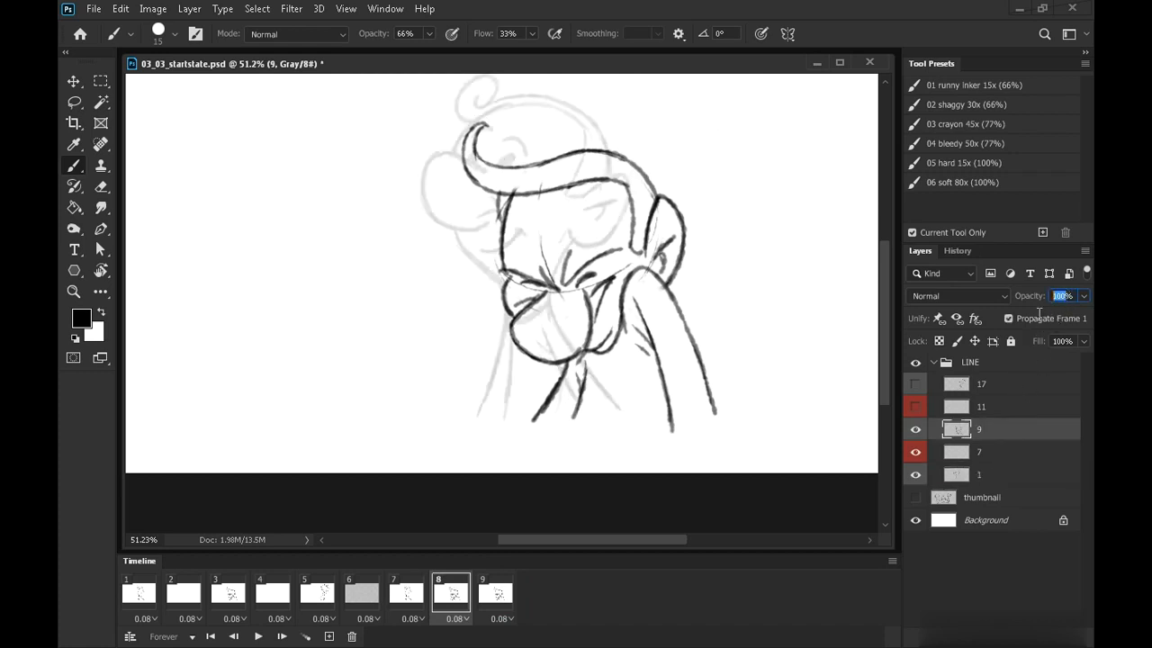
{"action": "type", "text": "44"}
{"action": "left_click", "coordinate": [990, 449]}
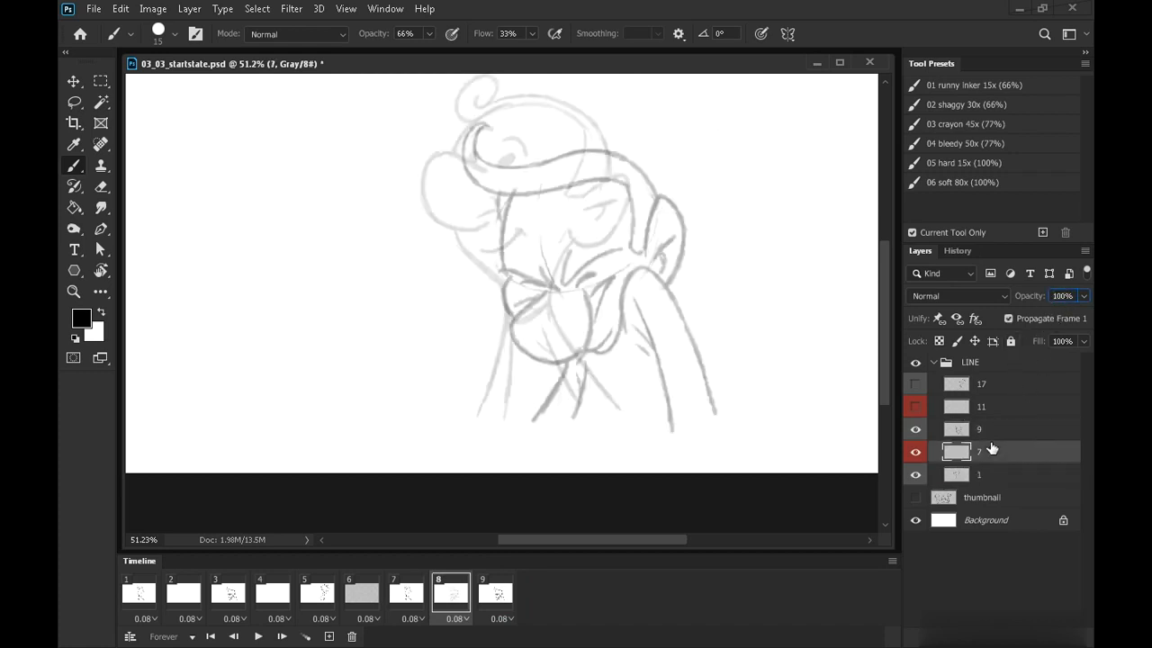
{"action": "mouse_move", "coordinate": [562, 239]}
{"action": "left_mouse_down"}
{"action": "mouse_move", "coordinate": [591, 232]}
{"action": "mouse_move", "coordinate": [587, 274]}
{"action": "left_mouse_up"}
{"action": "key", "text": "ctrl+z"}
{"action": "left_click_drag", "start_coordinate": [615, 380], "coordinate": [657, 393]}
In frame 1, create a new layer group above LINE containing a new empty layer
{"action": "left_click", "coordinate": [141, 593]}
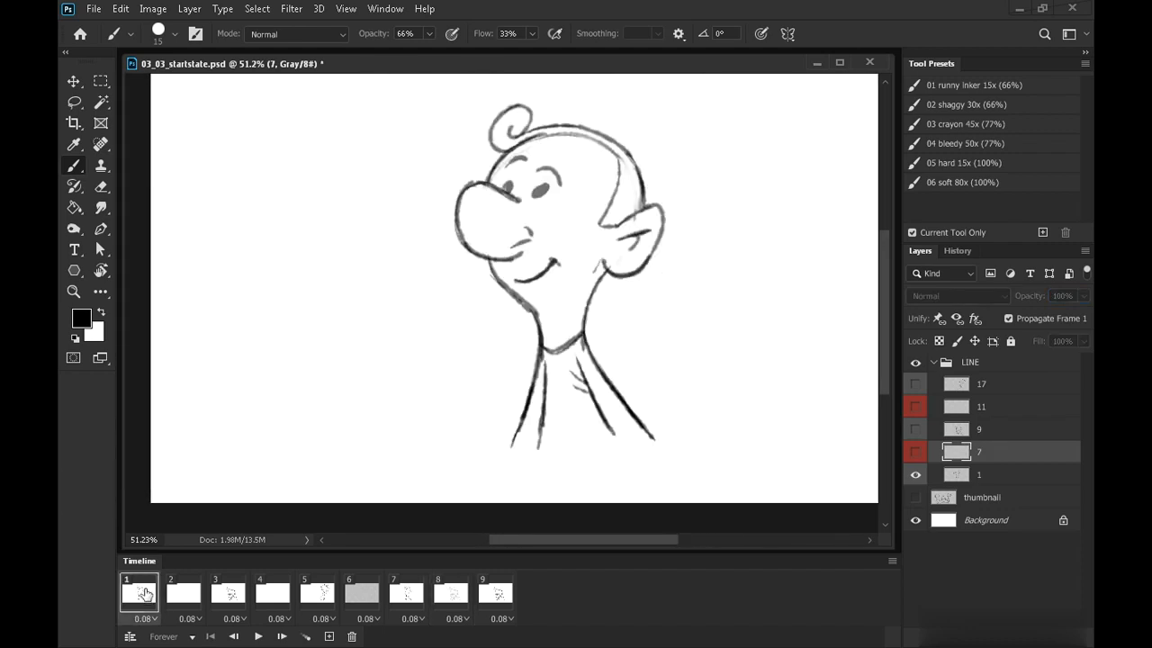
{"action": "left_click", "coordinate": [999, 365]}
{"action": "key", "text": "ctrl+g"}
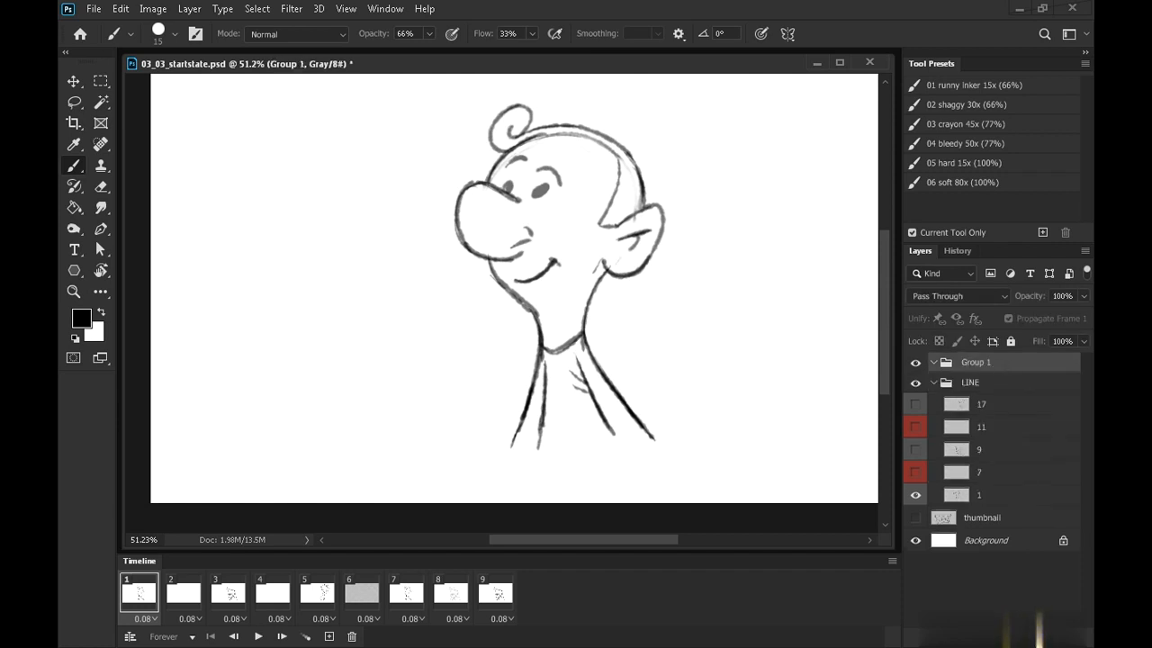
{"action": "left_click", "coordinate": [1043, 635]}
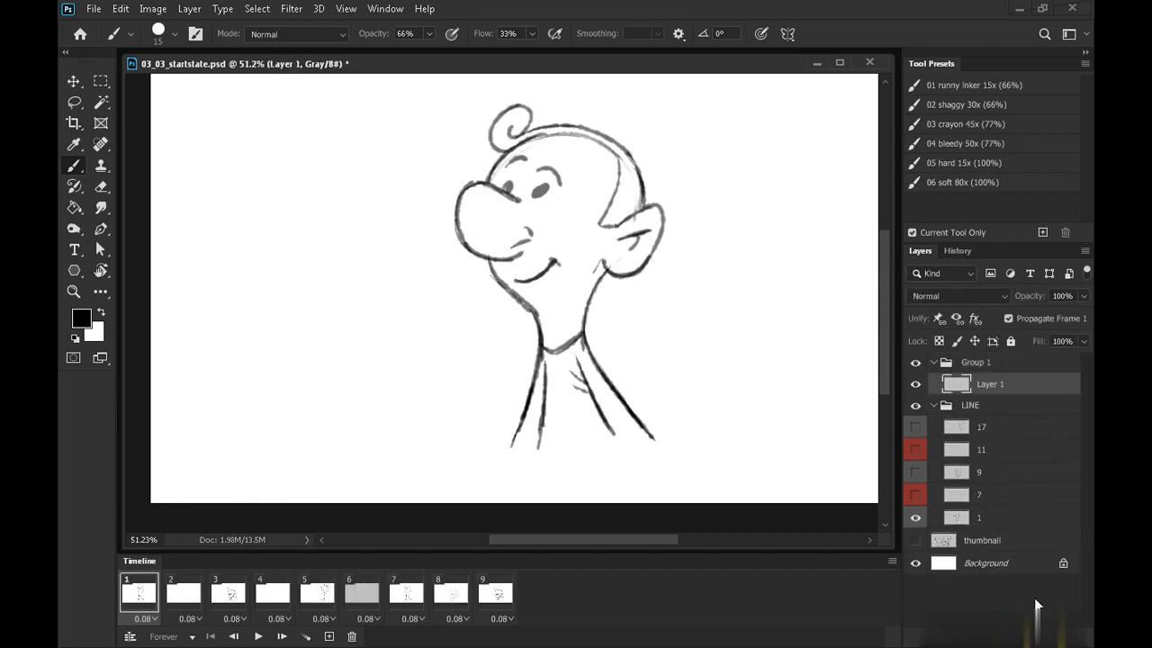
Rename the new group arcs
{"action": "double_click", "coordinate": [985, 363]}
{"action": "type", "text": "arcs"}
{"action": "key", "text": "Return"}
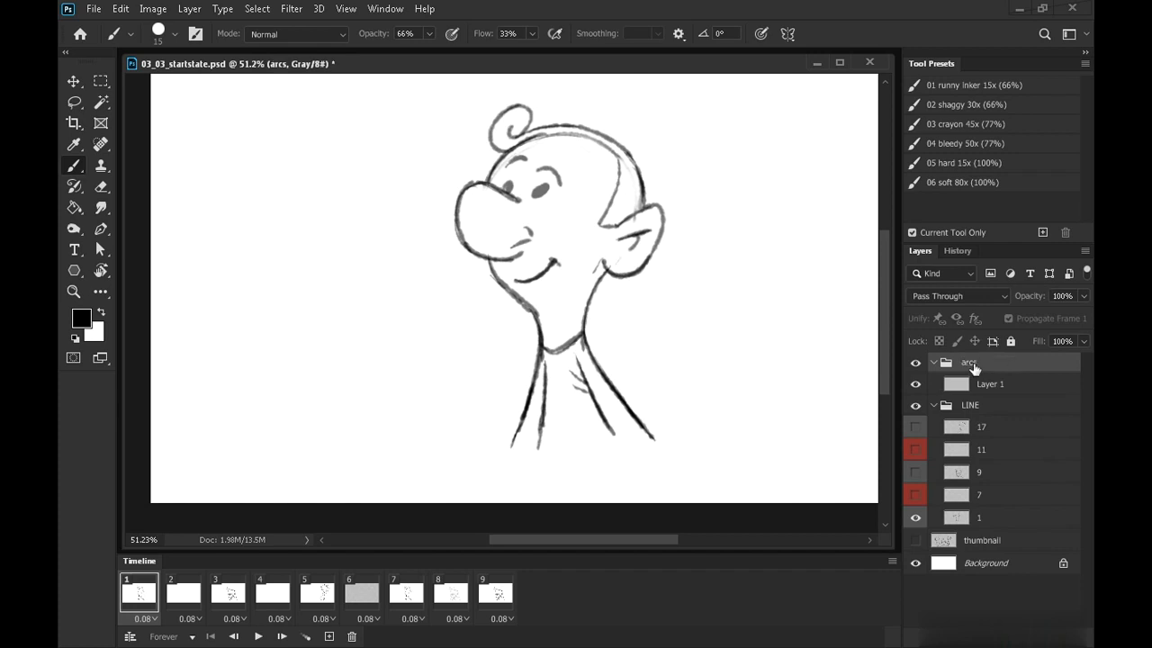
Rename the new layer inside arcs to nose
{"action": "double_click", "coordinate": [990, 383]}
{"action": "type", "text": "nose"}
{"action": "key", "text": "Return"}
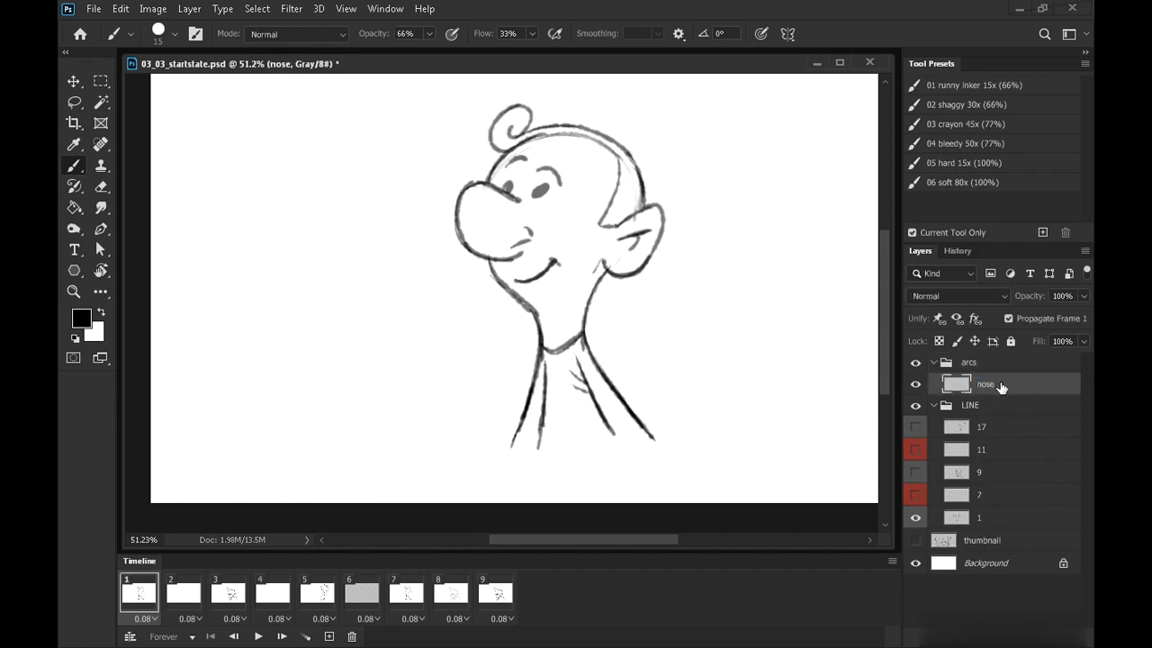
Add a blue Color Overlay effect to the nose layer through Blending Options
{"action": "right_click", "coordinate": [998, 383]}
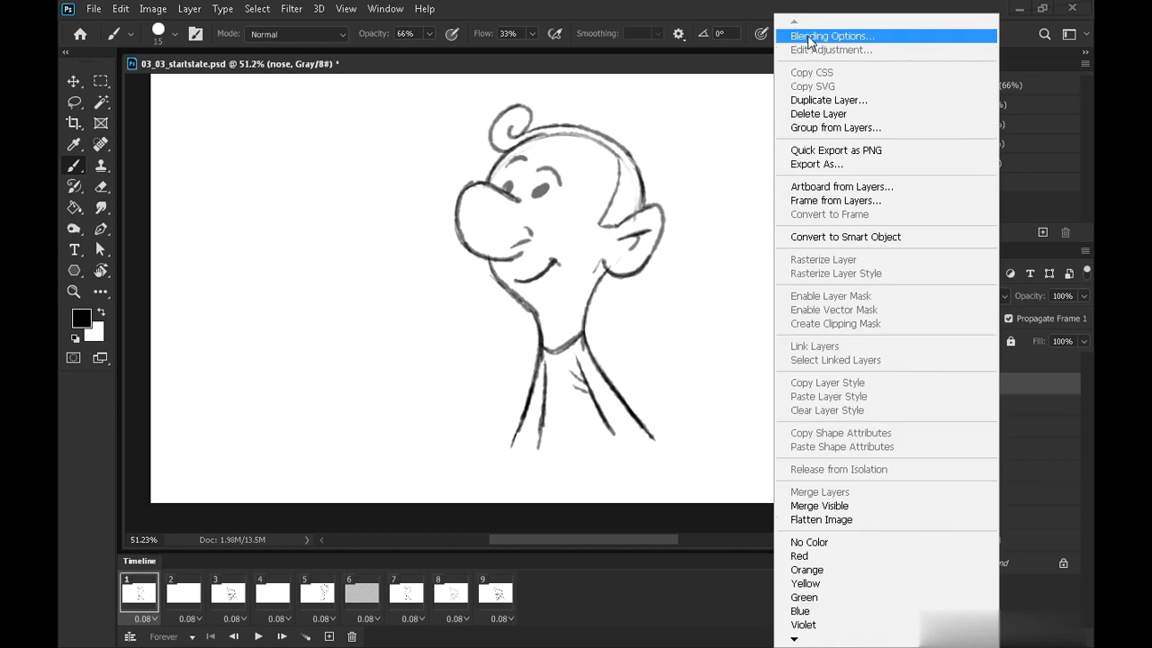
{"action": "left_click", "coordinate": [808, 36]}
{"action": "left_click", "coordinate": [521, 269]}
{"action": "left_click", "coordinate": [841, 112]}
{"action": "left_click", "coordinate": [890, 160]}
{"action": "left_click", "coordinate": [871, 93]}
{"action": "left_click", "coordinate": [1033, 82]}
{"action": "left_click", "coordinate": [1034, 82]}
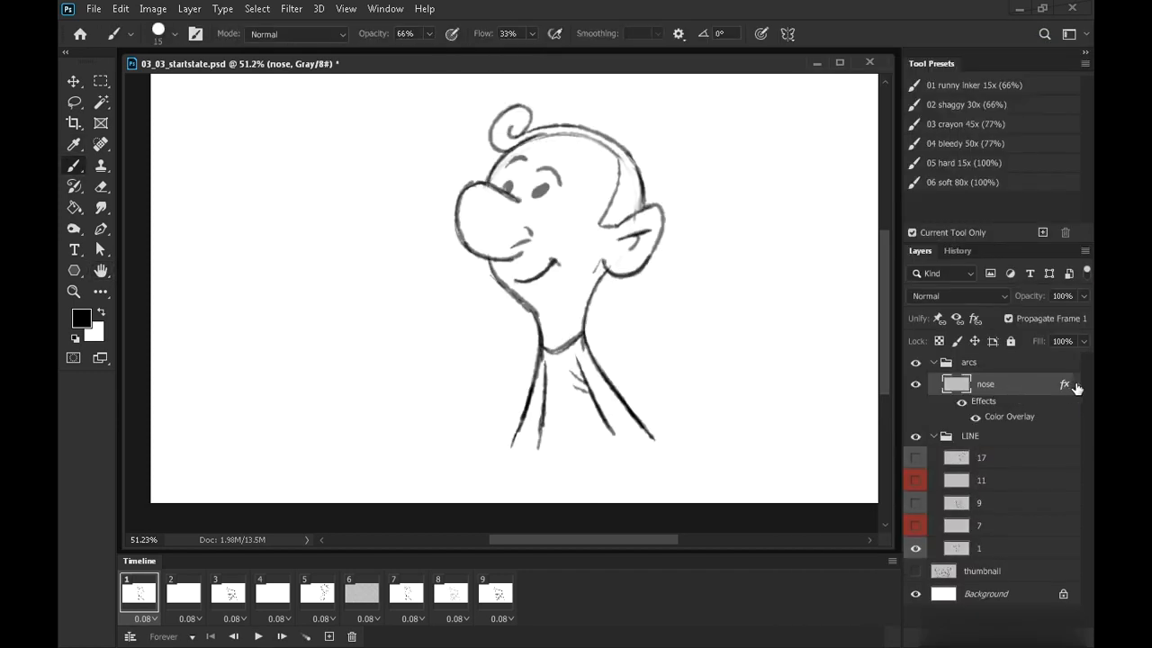
Collapse the nose layer's effects and give it a blue color label
{"action": "left_click", "coordinate": [1076, 385]}
{"action": "right_click", "coordinate": [982, 384]}
{"action": "left_click", "coordinate": [815, 617]}
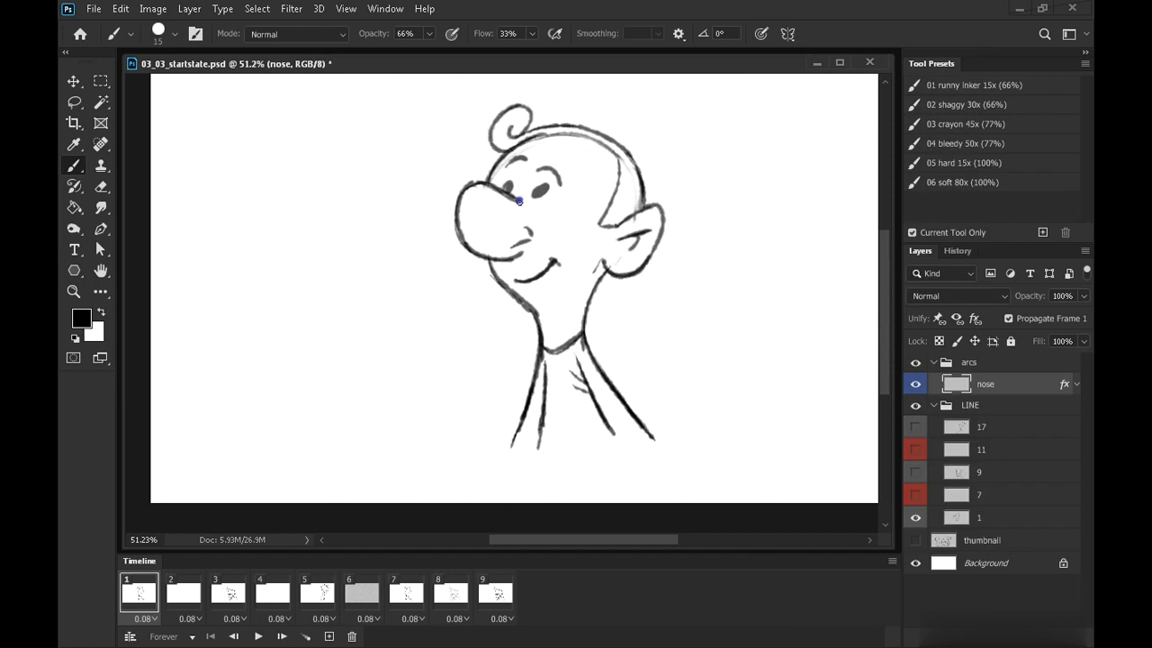
Draw a straight blue line from the nose-tip dot on the nose layer and advance to frame 3
{"action": "left_click", "coordinate": [464, 141], "text": "shift"}
{"action": "key", "text": "Right"}
{"action": "key", "text": "Right"}
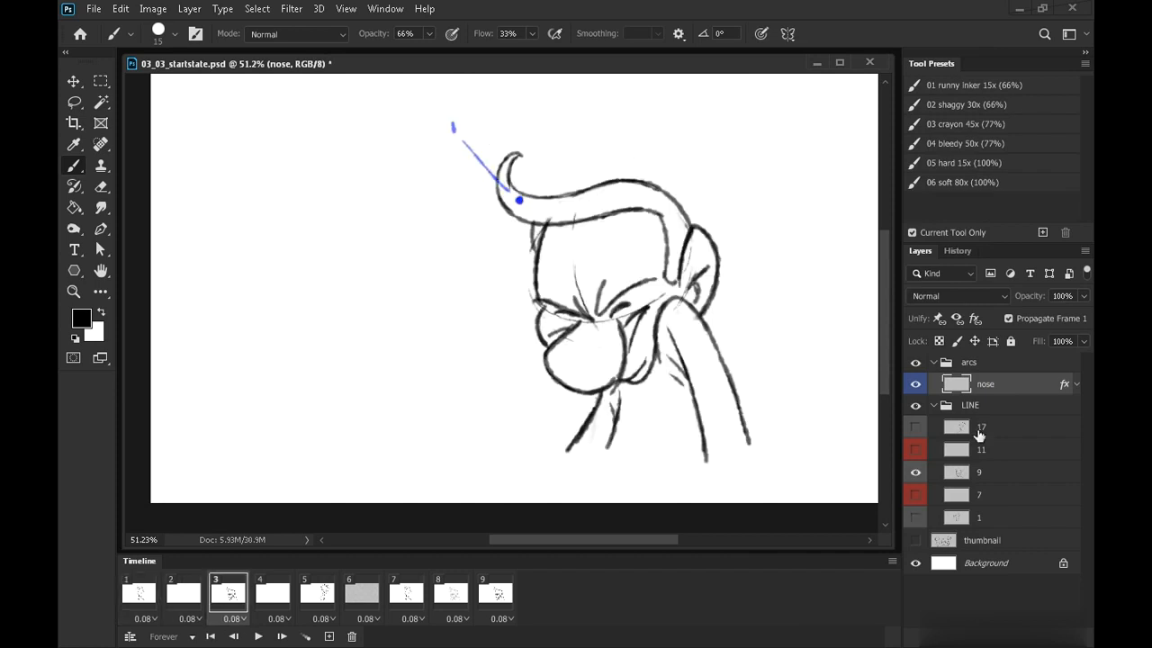
Mark the nose on frame 3 and advance to frame 5
{"action": "left_click", "coordinate": [495, 364], "text": "shift"}
{"action": "left_click_drag", "start_coordinate": [485, 364], "coordinate": [483, 386]}
{"action": "key", "text": "Right"}
{"action": "key", "text": "Right"}
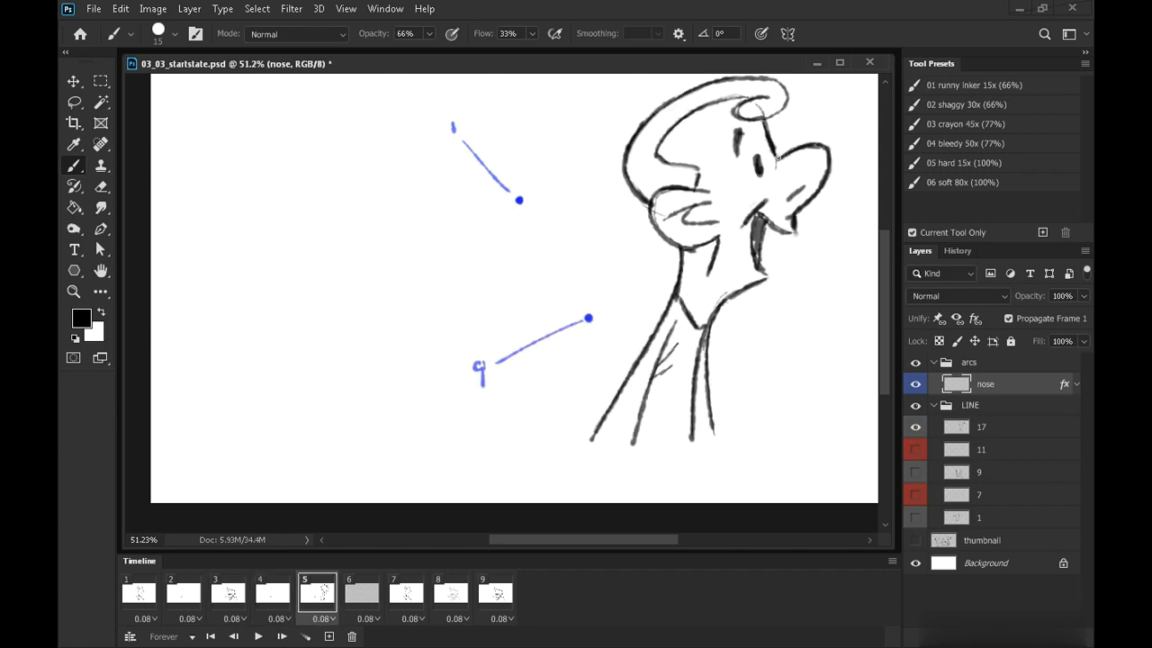
Draw the blue nose arc on frame 5 connecting the marked nose positions from the first key to the last
{"action": "mouse_move", "coordinate": [519, 199]}
{"action": "left_mouse_down"}
{"action": "mouse_move", "coordinate": [544, 295]}
{"action": "mouse_move", "coordinate": [579, 316]}
{"action": "left_mouse_up"}
{"action": "left_click_drag", "start_coordinate": [735, 404], "coordinate": [644, 431]}
{"action": "mouse_move", "coordinate": [497, 346]}
{"action": "left_mouse_down"}
{"action": "mouse_move", "coordinate": [615, 304]}
{"action": "mouse_move", "coordinate": [654, 252]}
{"action": "left_mouse_up"}
{"action": "left_click_drag", "start_coordinate": [687, 186], "coordinate": [627, 285]}
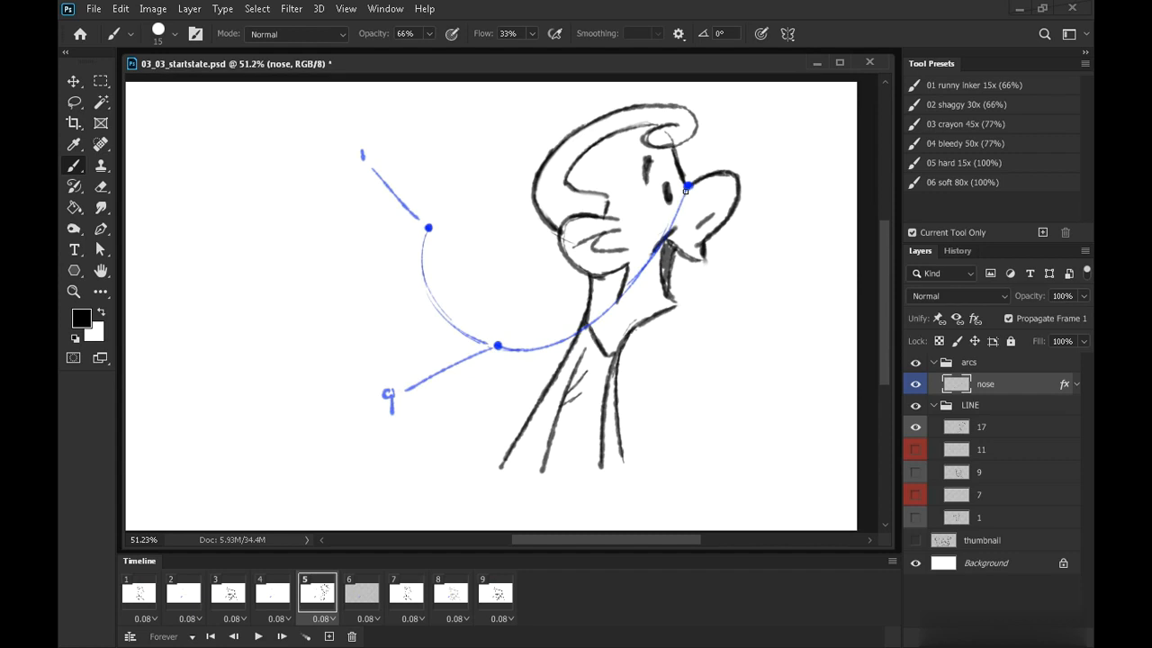
On frame 1, add in-between ticks along the nose arc labelled 3, 5, 7, 11, 13 and 15
{"action": "key", "text": "Left"}
{"action": "key", "text": "Left"}
{"action": "key", "text": "Left"}
{"action": "key", "text": "Left"}
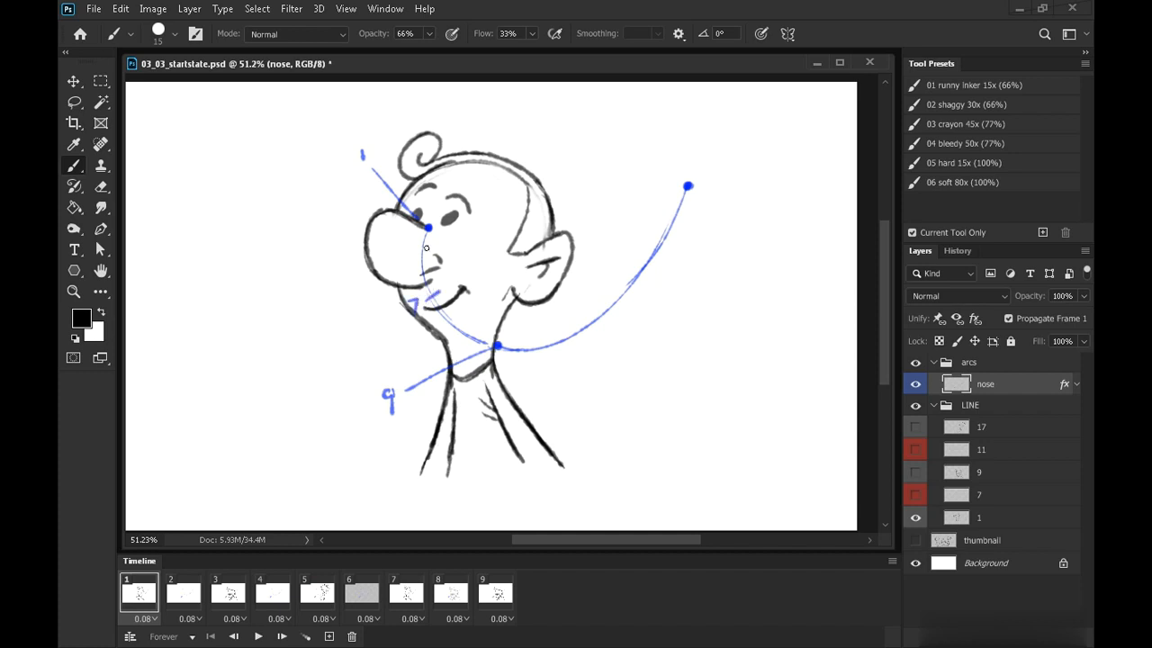
{"action": "left_click_drag", "start_coordinate": [401, 259], "coordinate": [402, 269]}
{"action": "mouse_move", "coordinate": [621, 288]}
{"action": "left_mouse_down"}
{"action": "mouse_move", "coordinate": [473, 345]}
{"action": "mouse_move", "coordinate": [633, 320]}
{"action": "left_mouse_up"}
{"action": "left_click_drag", "start_coordinate": [678, 259], "coordinate": [682, 271]}
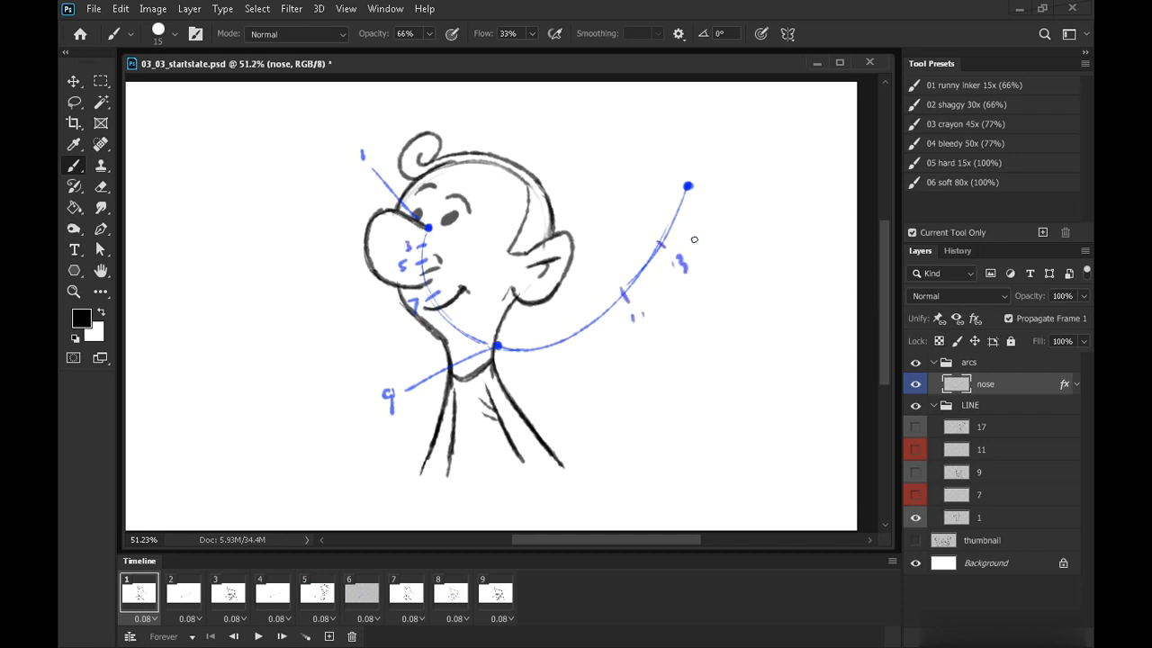
{"action": "left_click_drag", "start_coordinate": [693, 218], "coordinate": [693, 231]}
{"action": "left_click_drag", "start_coordinate": [705, 218], "coordinate": [699, 230]}
{"action": "left_click_drag", "start_coordinate": [701, 166], "coordinate": [699, 180]}
{"action": "left_click_drag", "start_coordinate": [707, 166], "coordinate": [711, 181]}
Hide the nose layer, create a new layer inside arcs and name it hair
{"action": "left_click", "coordinate": [916, 386]}
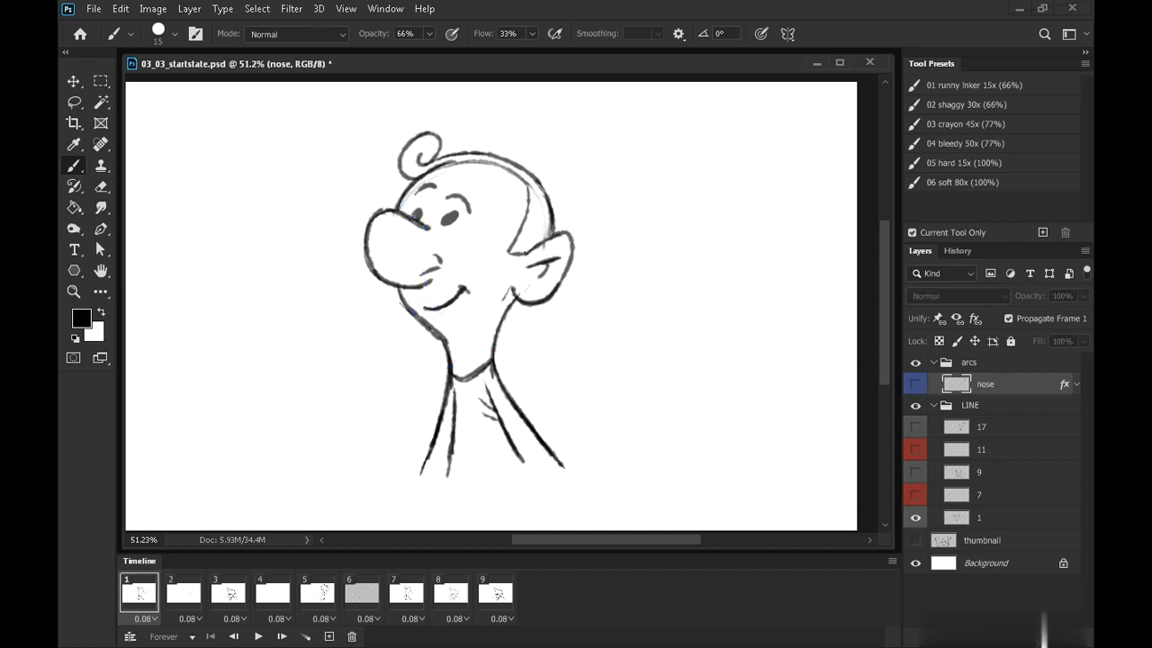
{"action": "left_click", "coordinate": [1044, 635]}
{"action": "double_click", "coordinate": [990, 381]}
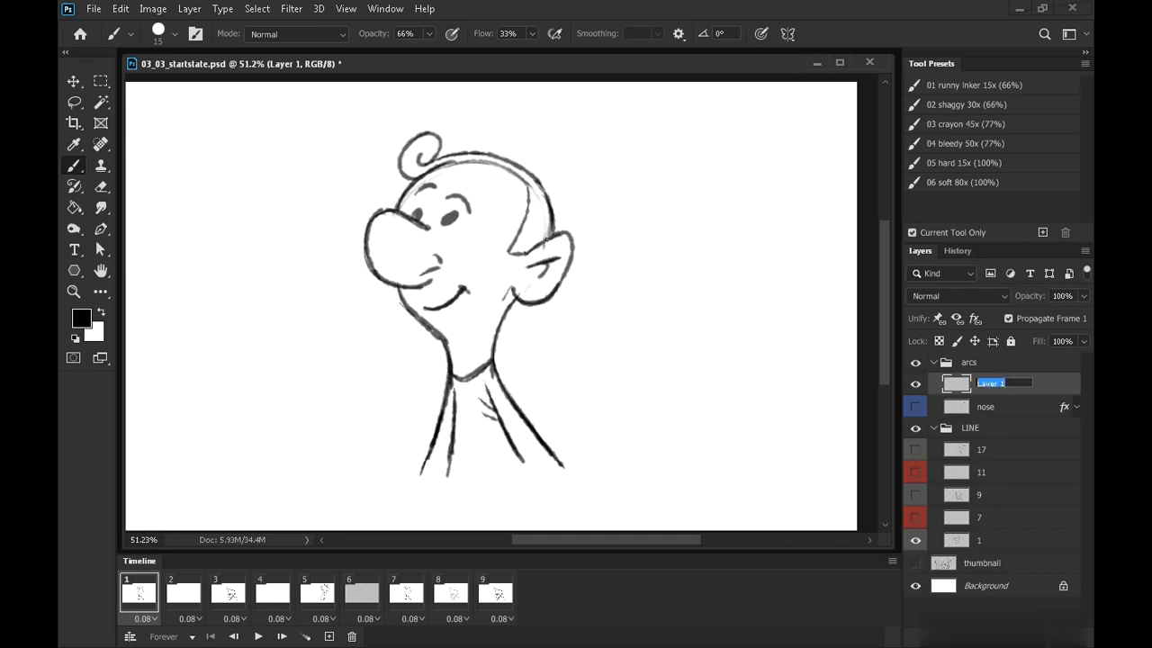
{"action": "left_click", "coordinate": [421, 160]}
{"action": "double_click", "coordinate": [989, 385]}
{"action": "type", "text": "hair"}
{"action": "key", "text": "Return"}
Add a green Color Overlay effect to the hair layer through Blending Options
{"action": "right_click", "coordinate": [982, 385]}
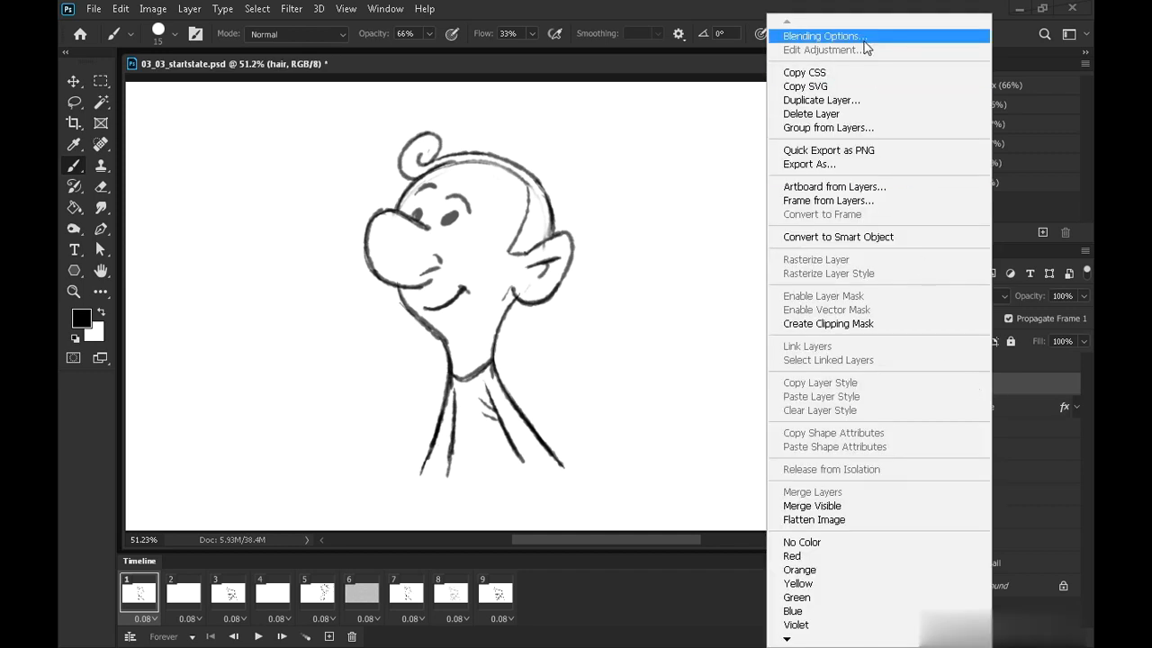
{"action": "left_click", "coordinate": [864, 38]}
{"action": "left_click", "coordinate": [499, 271]}
{"action": "left_click", "coordinate": [837, 111]}
{"action": "left_click", "coordinate": [900, 223]}
{"action": "left_click", "coordinate": [825, 160]}
{"action": "left_click", "coordinate": [1026, 82]}
{"action": "key", "text": "Return"}
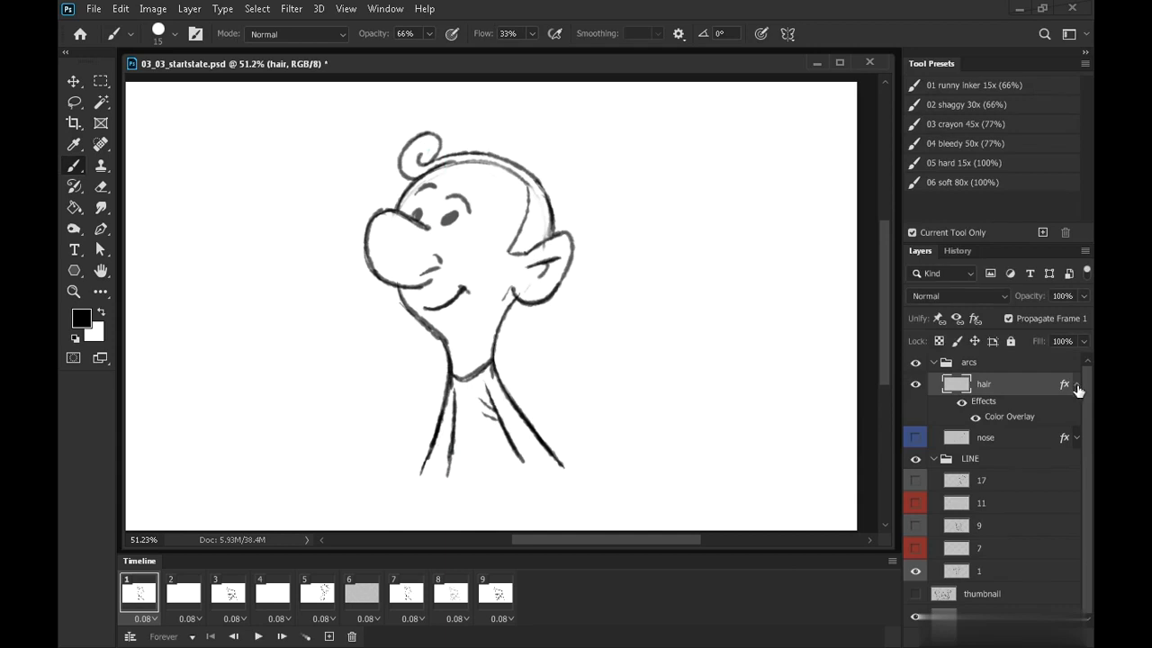
Collapse the hair layer's effects and give it a green color label
{"action": "left_click", "coordinate": [1077, 386]}
{"action": "right_click", "coordinate": [997, 384]}
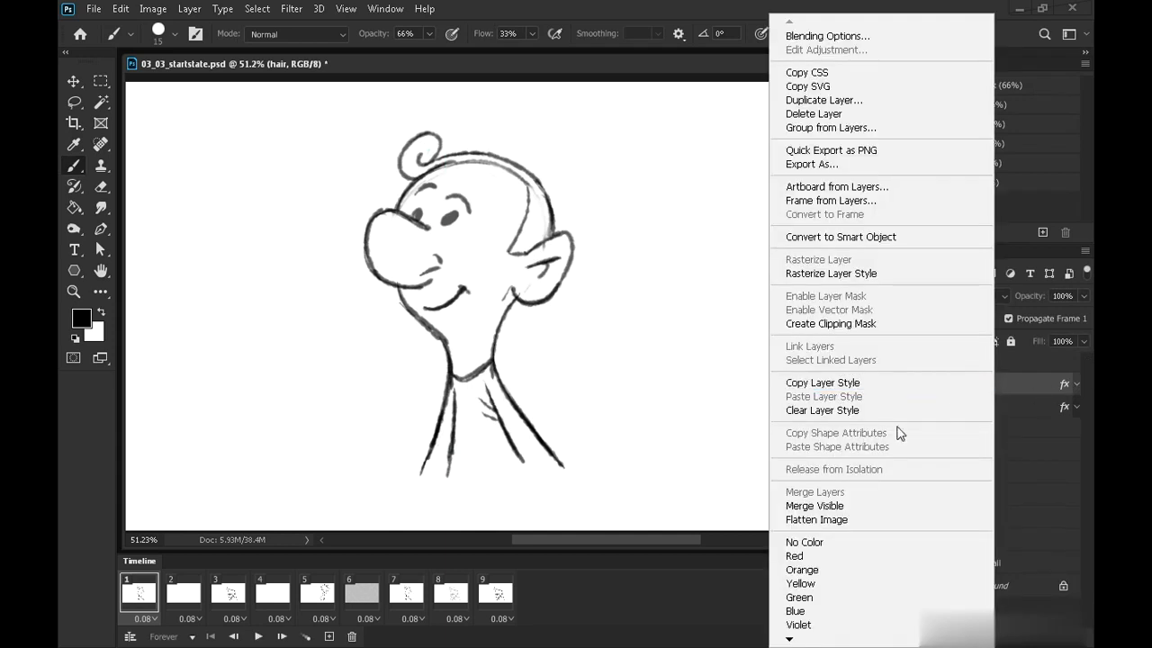
{"action": "left_click", "coordinate": [810, 596]}
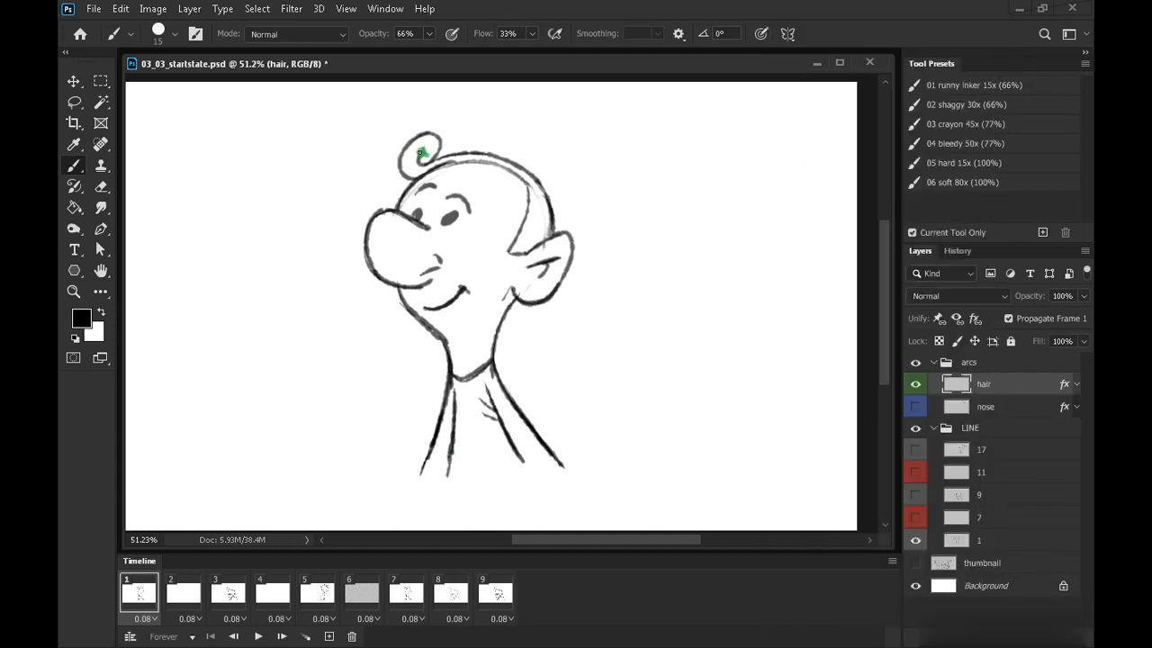
Mark the hair curl tip with a green dot and a line labelled 1 on frame 1, then advance to frame 3
{"action": "left_click_drag", "start_coordinate": [379, 116], "coordinate": [412, 137]}
{"action": "left_click_drag", "start_coordinate": [360, 93], "coordinate": [364, 110]}
{"action": "key", "text": "Right"}
{"action": "key", "text": "Right"}
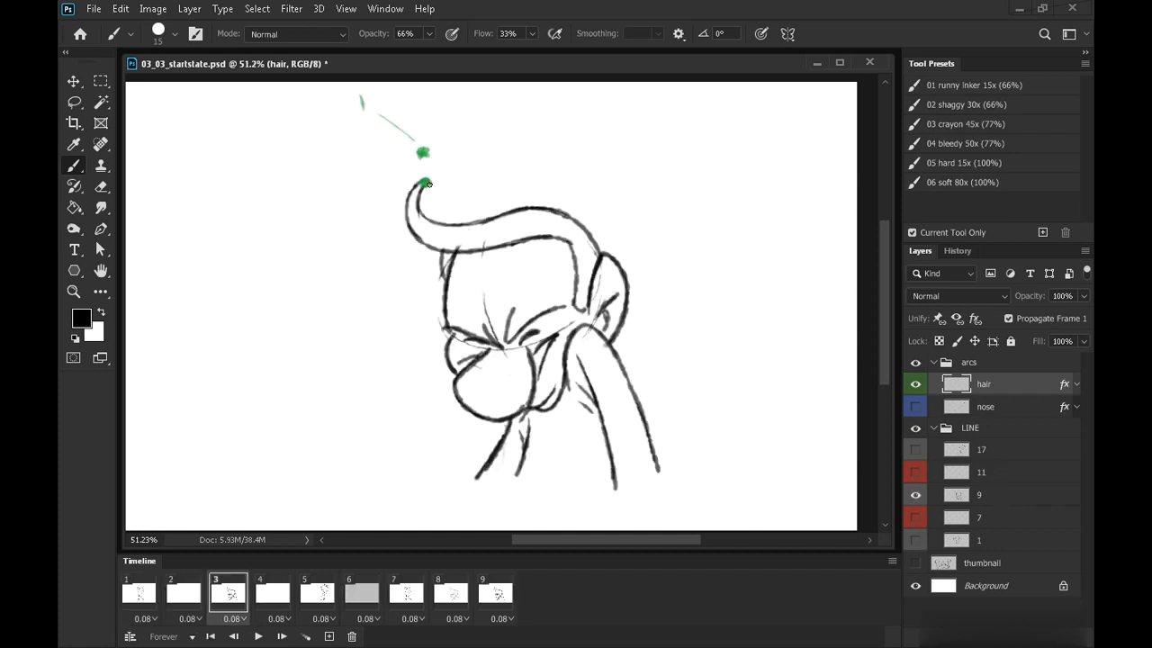
Draw a green line labelled 9 from the hair tip on frame 3 and advance to frame 5
{"action": "mouse_move", "coordinate": [409, 185]}
{"action": "left_mouse_down"}
{"action": "mouse_move", "coordinate": [331, 184]}
{"action": "mouse_move", "coordinate": [329, 202]}
{"action": "left_mouse_up"}
{"action": "key", "text": "Right"}
{"action": "key", "text": "Right"}
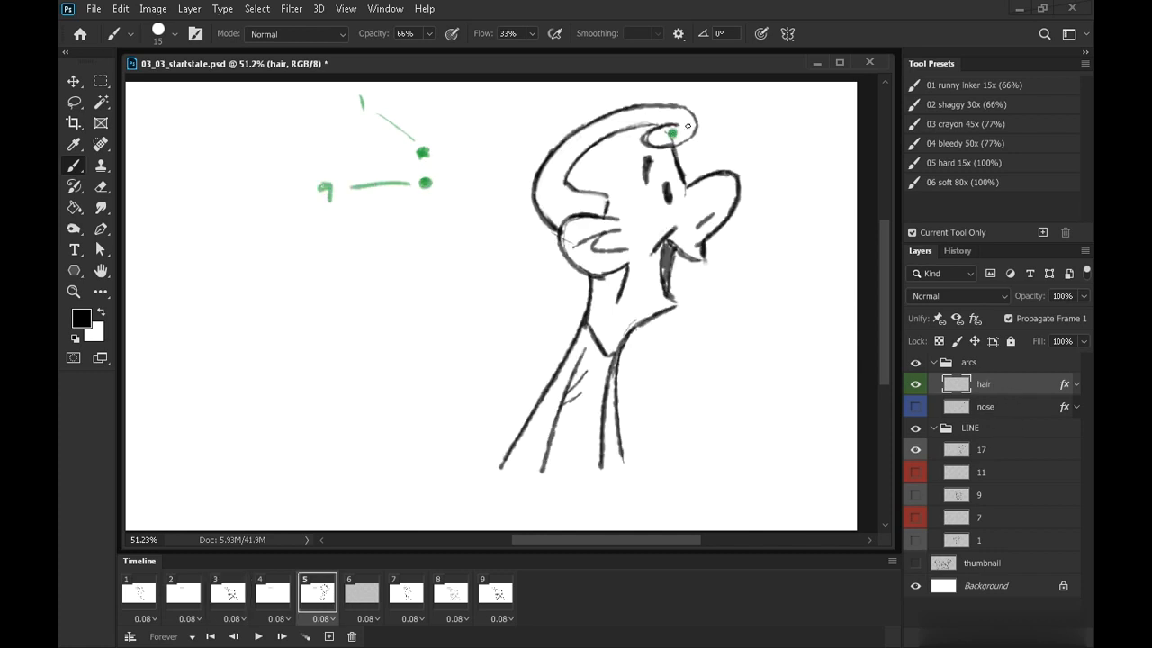
On frame 5, draw a line labelled 17 from the hair tip and the green hair arc connecting the positions
{"action": "left_click_drag", "start_coordinate": [682, 135], "coordinate": [743, 121]}
{"action": "left_click_drag", "start_coordinate": [761, 109], "coordinate": [756, 130]}
{"action": "left_click_drag", "start_coordinate": [771, 112], "coordinate": [778, 131]}
{"action": "mouse_move", "coordinate": [670, 138]}
{"action": "left_mouse_down"}
{"action": "mouse_move", "coordinate": [566, 238]}
{"action": "mouse_move", "coordinate": [432, 218]}
{"action": "left_mouse_up"}
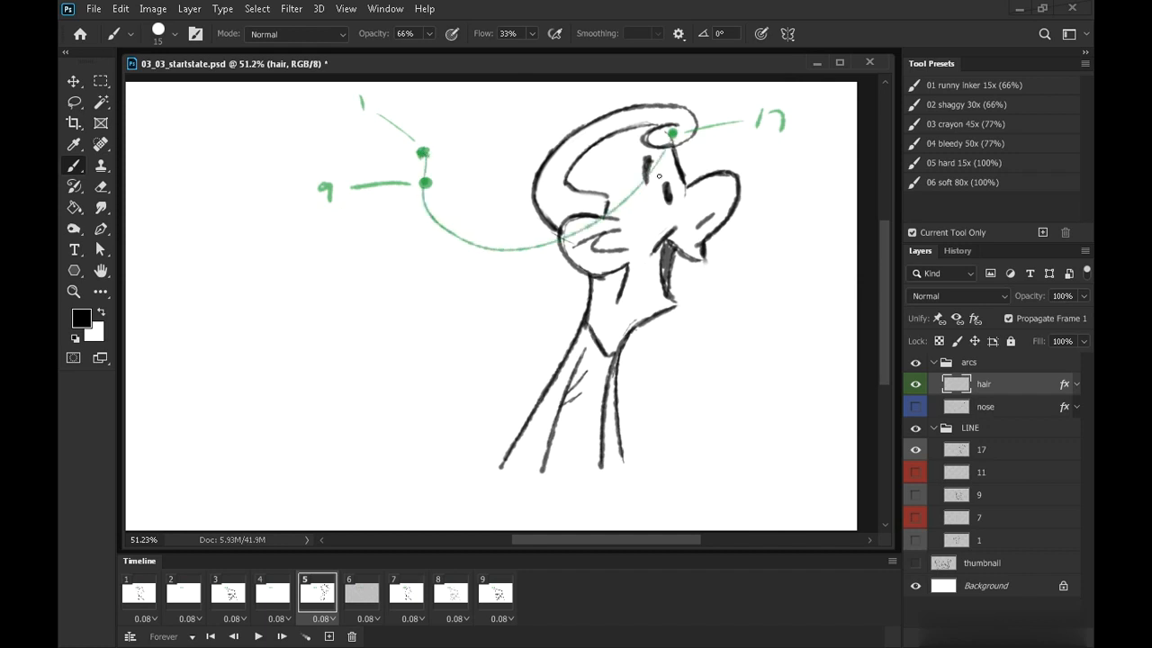
Add in-between ticks along the hair arc labelled 11, 13 and 15
{"action": "left_click_drag", "start_coordinate": [418, 165], "coordinate": [426, 163]}
{"action": "left_click_drag", "start_coordinate": [408, 230], "coordinate": [408, 243]}
{"action": "left_click_drag", "start_coordinate": [415, 230], "coordinate": [416, 245]}
{"action": "left_click_drag", "start_coordinate": [551, 232], "coordinate": [550, 257]}
{"action": "left_click_drag", "start_coordinate": [537, 270], "coordinate": [537, 286]}
{"action": "left_click_drag", "start_coordinate": [544, 271], "coordinate": [544, 286]}
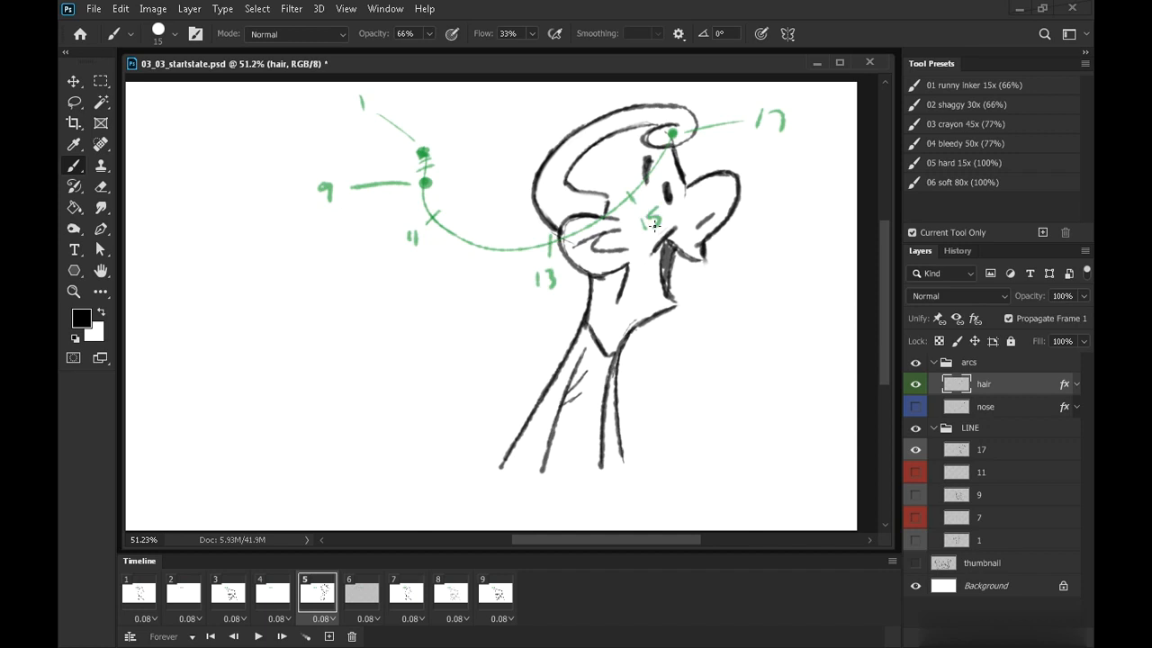
Hide the hair layer, go to frame 8 and select layer 7 for the in-between drawing
{"action": "left_click", "coordinate": [146, 591]}
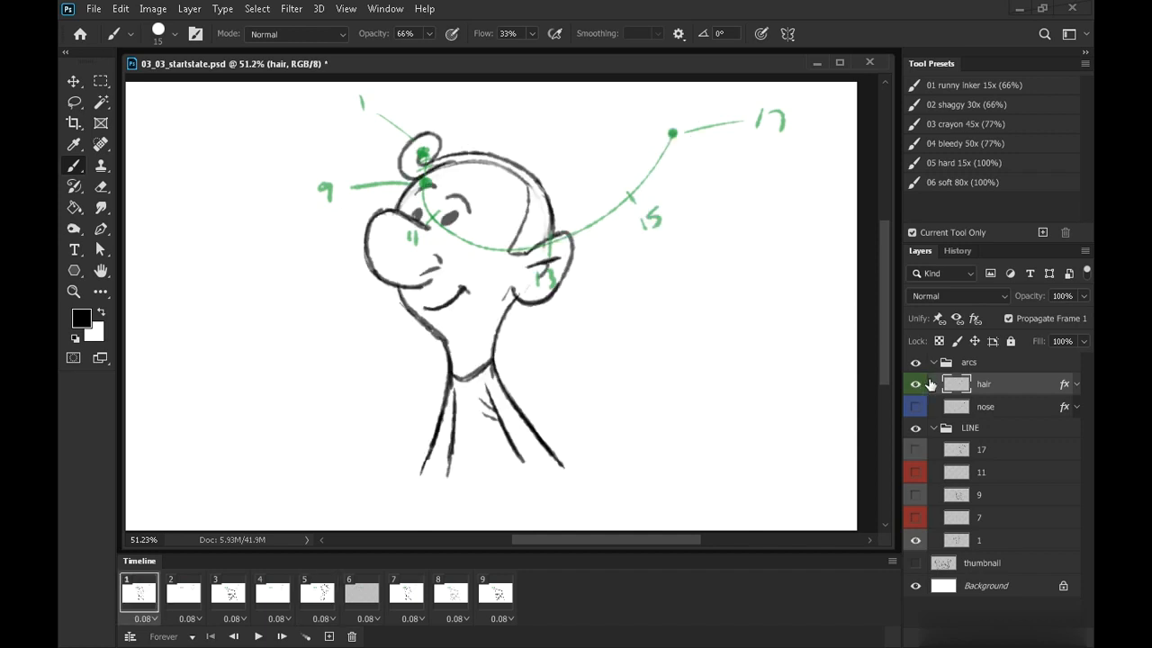
{"action": "left_click", "coordinate": [917, 382]}
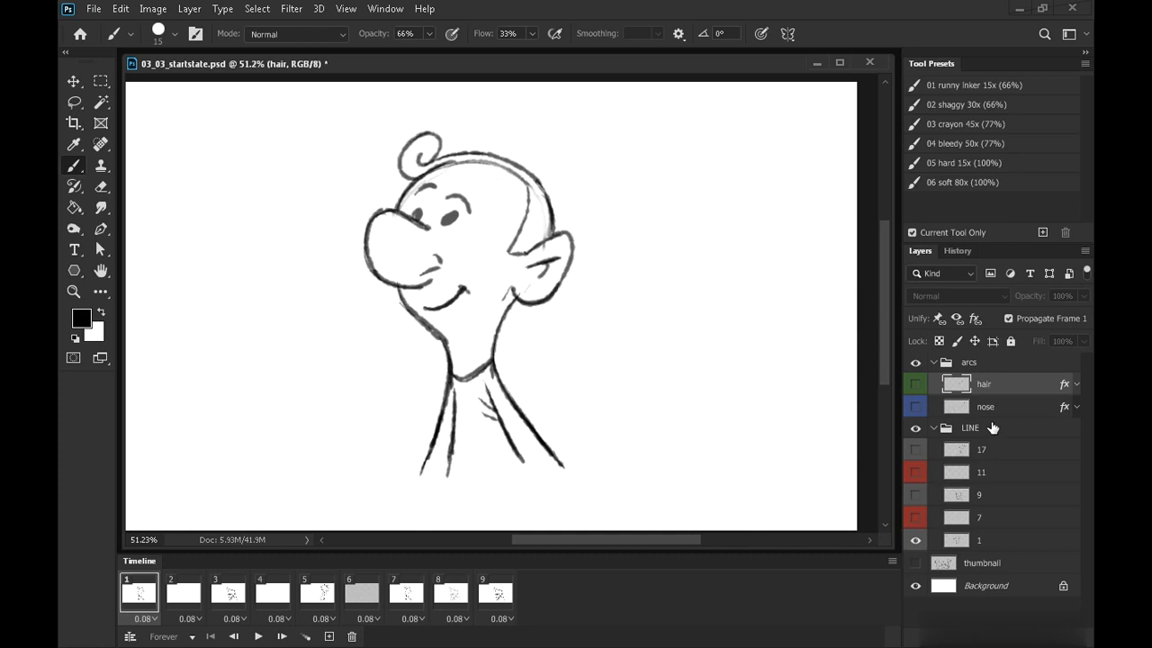
{"action": "left_click", "coordinate": [407, 594]}
{"action": "left_click", "coordinate": [451, 594]}
{"action": "left_click", "coordinate": [404, 598]}
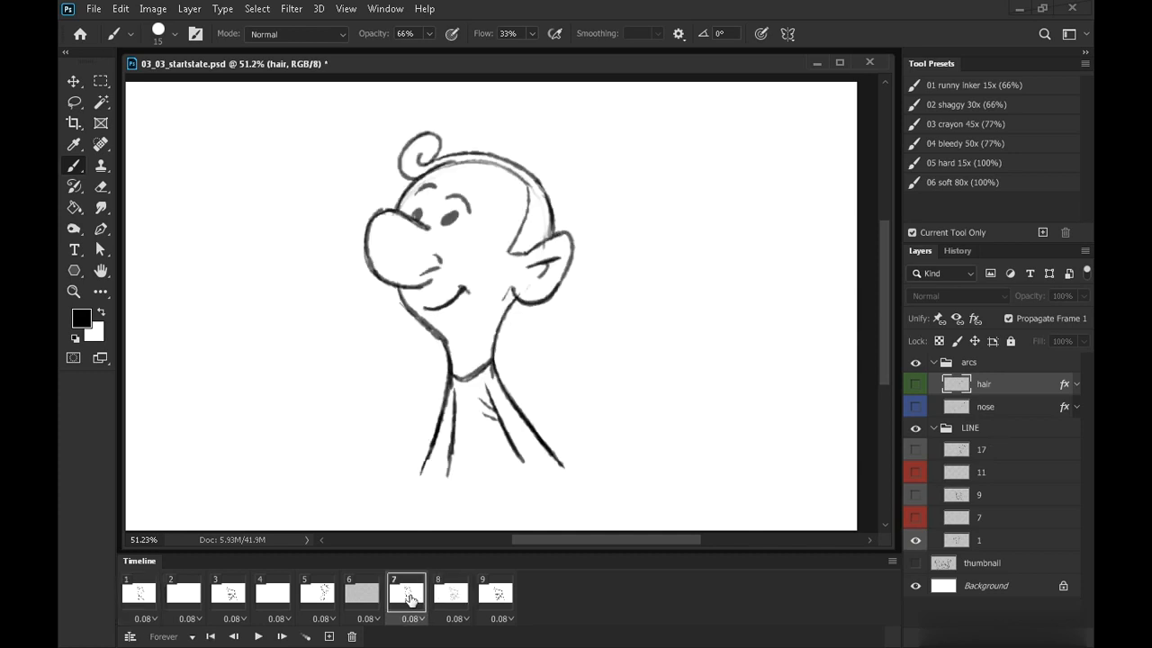
{"action": "left_click", "coordinate": [451, 596]}
{"action": "left_click", "coordinate": [998, 521]}
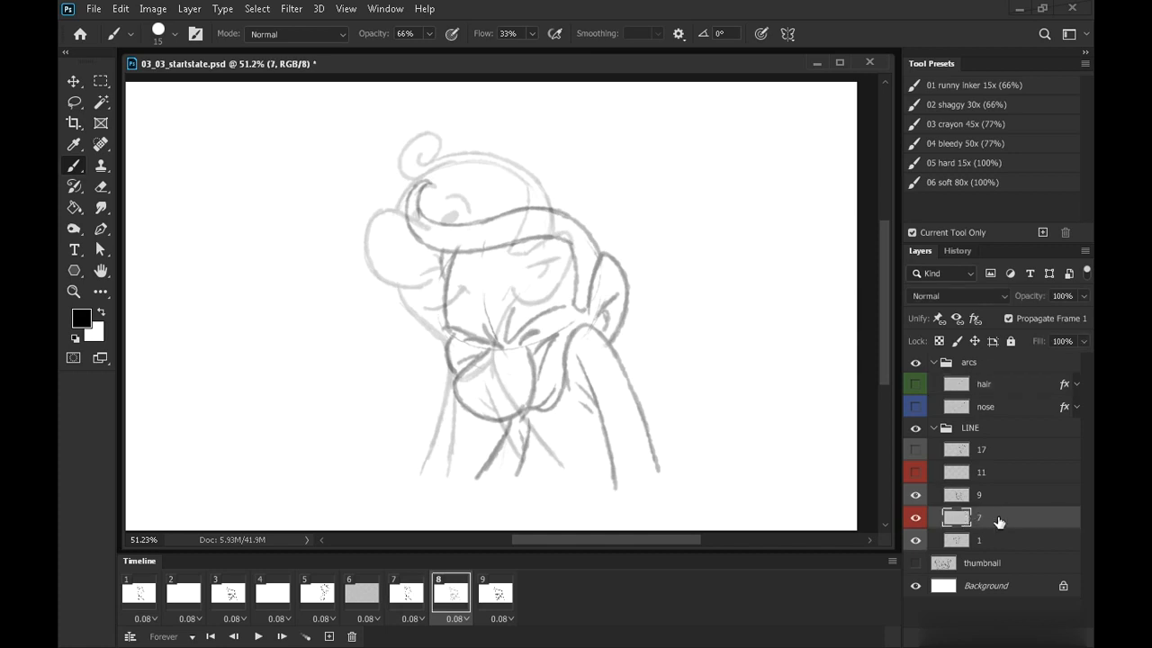
Show the nose and hair arc guides on frame 8 and zoom in on the head
{"action": "key", "text": "Right"}
{"action": "key", "text": "Left"}
{"action": "left_click_drag", "start_coordinate": [915, 384], "coordinate": [916, 407]}
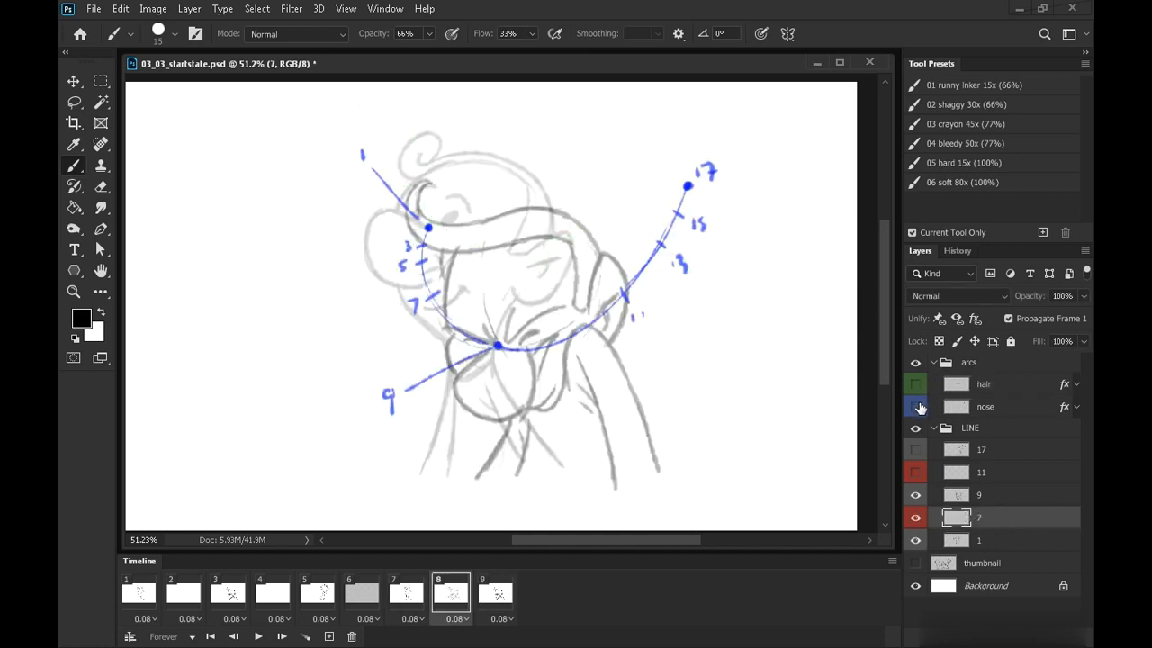
{"action": "key", "text": "ctrl+space"}
{"action": "mouse_move", "coordinate": [533, 277]}
{"action": "left_mouse_down"}
{"action": "mouse_move", "coordinate": [553, 280]}
{"action": "mouse_move", "coordinate": [533, 255]}
{"action": "left_mouse_up"}
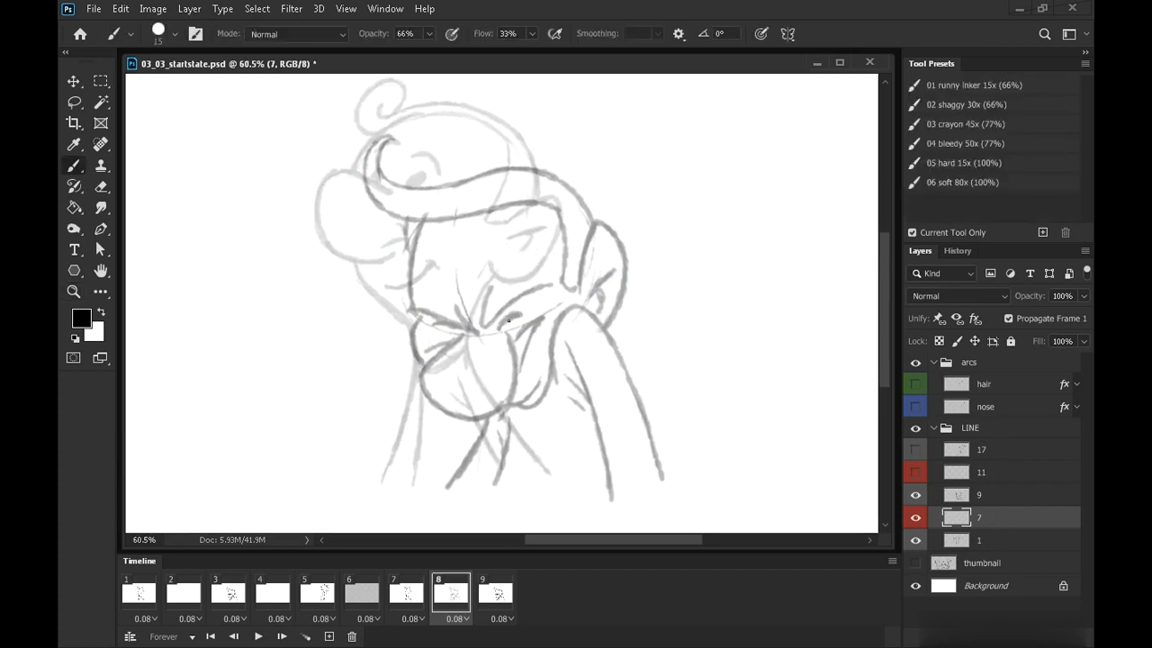
{"action": "left_click", "coordinate": [915, 407]}
{"action": "left_click", "coordinate": [915, 407]}
Sketch the in-between nose outline on layer 7 for frame 8
{"action": "mouse_move", "coordinate": [394, 271]}
{"action": "left_mouse_down"}
{"action": "mouse_move", "coordinate": [360, 272]}
{"action": "mouse_move", "coordinate": [351, 338]}
{"action": "mouse_move", "coordinate": [432, 302]}
{"action": "left_mouse_up"}
{"action": "mouse_move", "coordinate": [394, 270]}
{"action": "left_mouse_down"}
{"action": "mouse_move", "coordinate": [334, 281]}
{"action": "mouse_move", "coordinate": [412, 344]}
{"action": "left_mouse_up"}
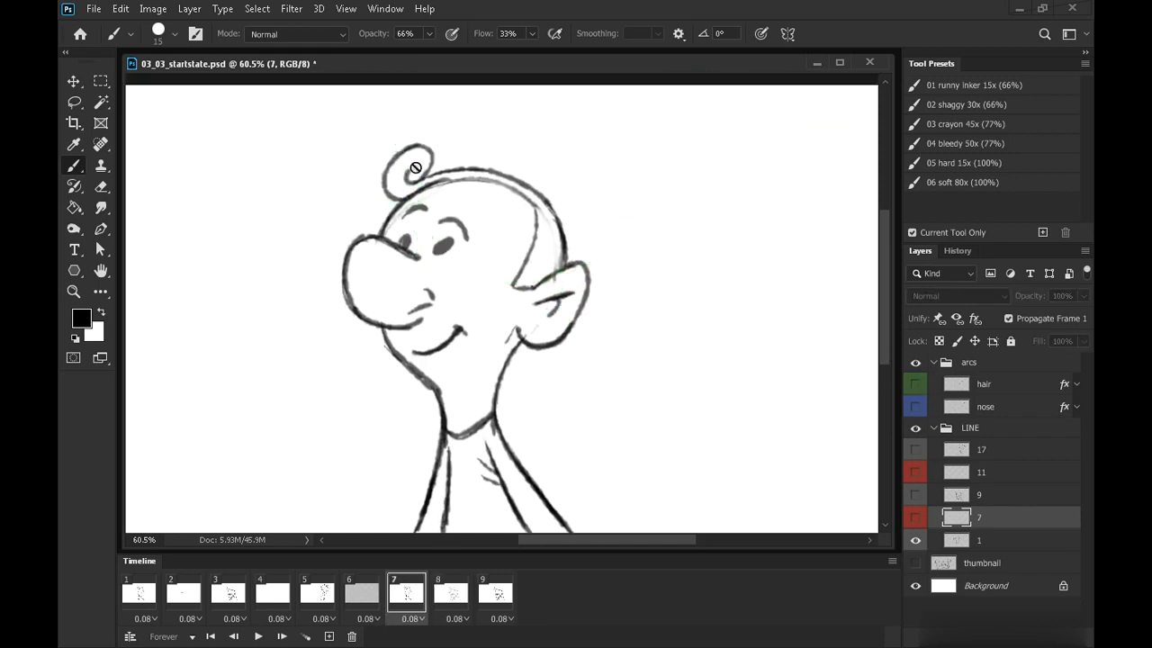
{"action": "key", "text": "Right"}
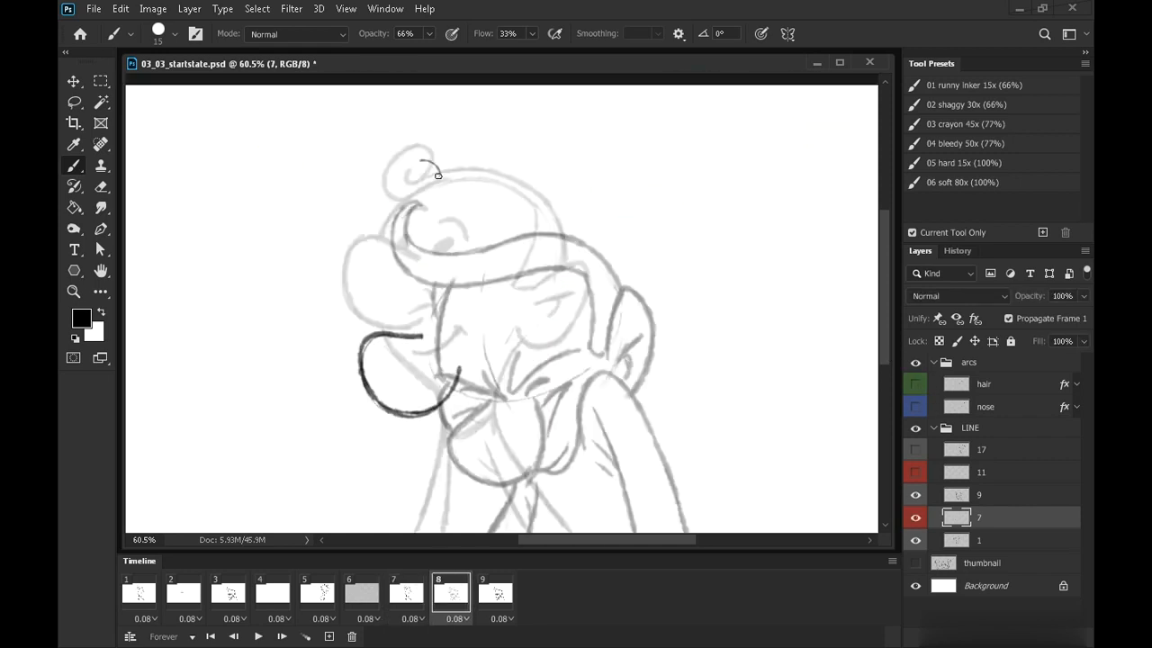
Sketch the in-between's hair curl and head contour strokes, flipping between neighbouring frames to compare
{"action": "left_click_drag", "start_coordinate": [421, 160], "coordinate": [387, 191]}
{"action": "left_click_drag", "start_coordinate": [382, 200], "coordinate": [428, 162]}
{"action": "left_click_drag", "start_coordinate": [676, 417], "coordinate": [600, 365]}
{"action": "mouse_move", "coordinate": [485, 281]}
{"action": "left_mouse_down"}
{"action": "mouse_move", "coordinate": [526, 230]}
{"action": "mouse_move", "coordinate": [533, 276]}
{"action": "mouse_move", "coordinate": [533, 262]}
{"action": "mouse_move", "coordinate": [514, 296]}
{"action": "left_mouse_up"}
{"action": "left_click_drag", "start_coordinate": [627, 431], "coordinate": [612, 337]}
{"action": "key", "text": "Left"}
{"action": "key", "text": "Right"}
{"action": "key", "text": "Left"}
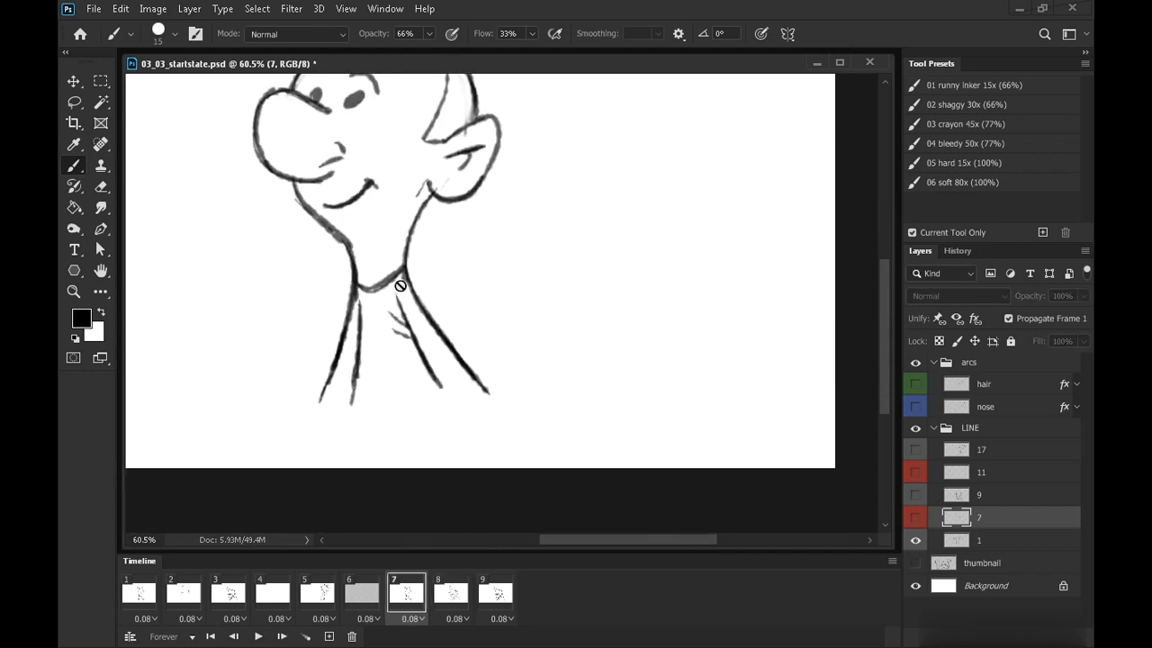
Draw the in-between's neck lines, flipping between neighbouring frames to compare
{"action": "key", "text": "Right"}
{"action": "key", "text": "Left"}
{"action": "key", "text": "Right"}
{"action": "mouse_move", "coordinate": [463, 277]}
{"action": "left_mouse_down"}
{"action": "mouse_move", "coordinate": [479, 333]}
{"action": "mouse_move", "coordinate": [474, 409]}
{"action": "mouse_move", "coordinate": [440, 298]}
{"action": "mouse_move", "coordinate": [463, 279]}
{"action": "left_mouse_up"}
{"action": "key", "text": "Left"}
{"action": "key", "text": "Right"}
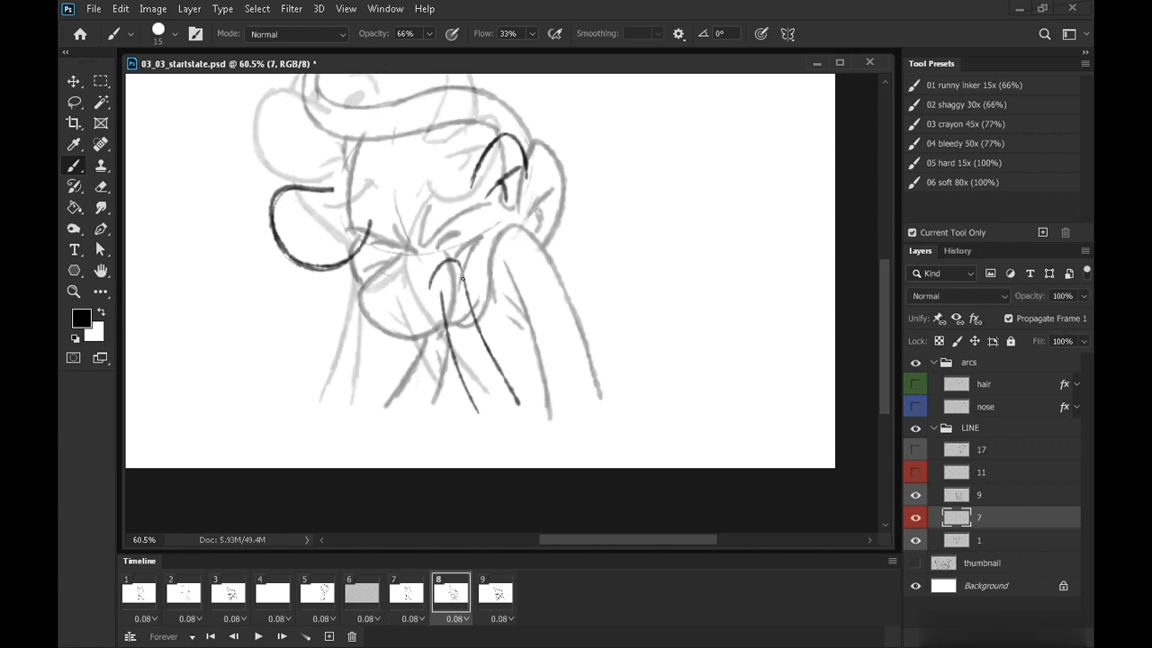
{"action": "left_click_drag", "start_coordinate": [388, 300], "coordinate": [350, 411]}
{"action": "left_click_drag", "start_coordinate": [395, 324], "coordinate": [381, 411]}
{"action": "left_click_drag", "start_coordinate": [481, 326], "coordinate": [506, 440]}
{"action": "key", "text": "Left"}
{"action": "key", "text": "Right"}
{"action": "key", "text": "Left"}
{"action": "key", "text": "Right"}
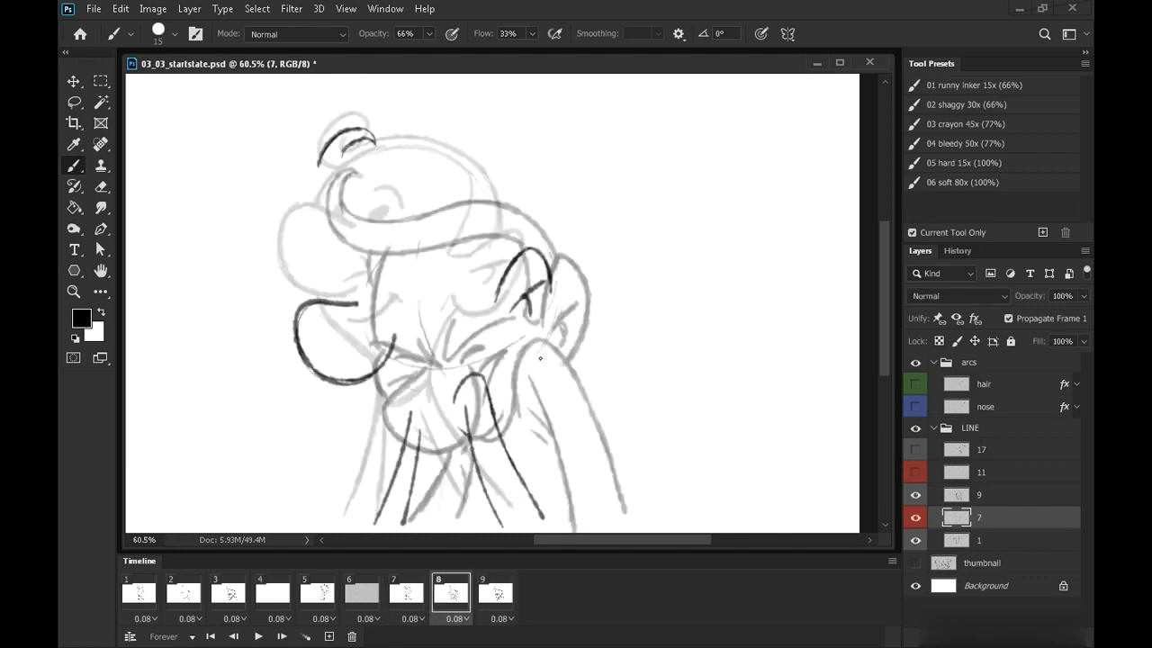
Draw the in-between's ear and cheek strokes, checking them against the neighbouring frames
{"action": "mouse_move", "coordinate": [497, 348]}
{"action": "left_mouse_down"}
{"action": "mouse_move", "coordinate": [552, 282]}
{"action": "mouse_move", "coordinate": [544, 326]}
{"action": "mouse_move", "coordinate": [552, 275]}
{"action": "left_mouse_up"}
{"action": "key", "text": "Left"}
{"action": "key", "text": "Right"}
{"action": "left_click_drag", "start_coordinate": [602, 372], "coordinate": [640, 322]}
{"action": "key", "text": "Left"}
{"action": "key", "text": "Right"}
{"action": "key", "text": "Right"}
{"action": "key", "text": "Left"}
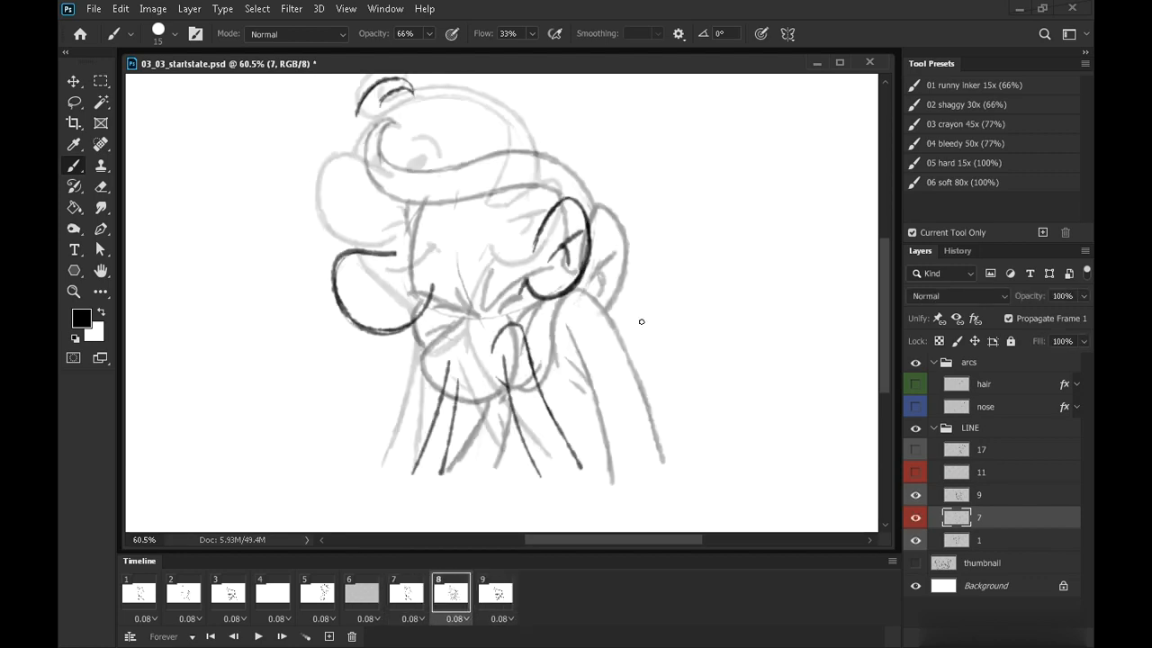
{"action": "key", "text": "Left"}
Add the hair curl, ear and jaw strokes to the in-between drawing on frame 8
{"action": "key", "text": "Right"}
{"action": "key", "text": "Right"}
{"action": "key", "text": "Left"}
{"action": "left_click_drag", "start_coordinate": [371, 200], "coordinate": [396, 145]}
{"action": "left_click_drag", "start_coordinate": [523, 306], "coordinate": [465, 270]}
{"action": "key", "text": "Left"}
{"action": "key", "text": "Right"}
{"action": "key", "text": "Right"}
{"action": "key", "text": "Left"}
{"action": "left_click_drag", "start_coordinate": [537, 300], "coordinate": [574, 401]}
{"action": "key", "text": "Left"}
{"action": "key", "text": "Right"}
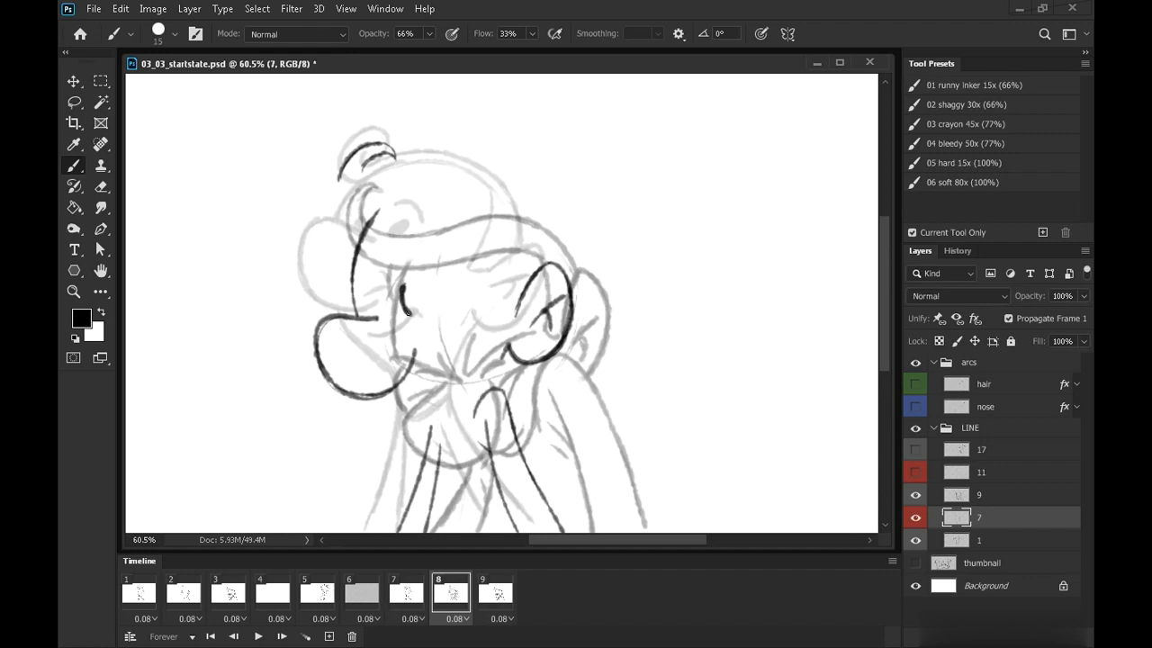
Add the eye stroke to the in-between and flip between neighbouring frames to compare
{"action": "key", "text": "Left"}
{"action": "mouse_move", "coordinate": [408, 286]}
{"action": "left_mouse_down"}
{"action": "mouse_move", "coordinate": [412, 309]}
{"action": "mouse_move", "coordinate": [370, 288]}
{"action": "left_mouse_up"}
{"action": "key", "text": "Right"}
{"action": "key", "text": "Right"}
{"action": "key", "text": "Left"}
{"action": "key", "text": "Left"}
{"action": "key", "text": "Right"}
{"action": "key", "text": "Right"}
{"action": "key", "text": "Left"}
{"action": "key", "text": "Left"}
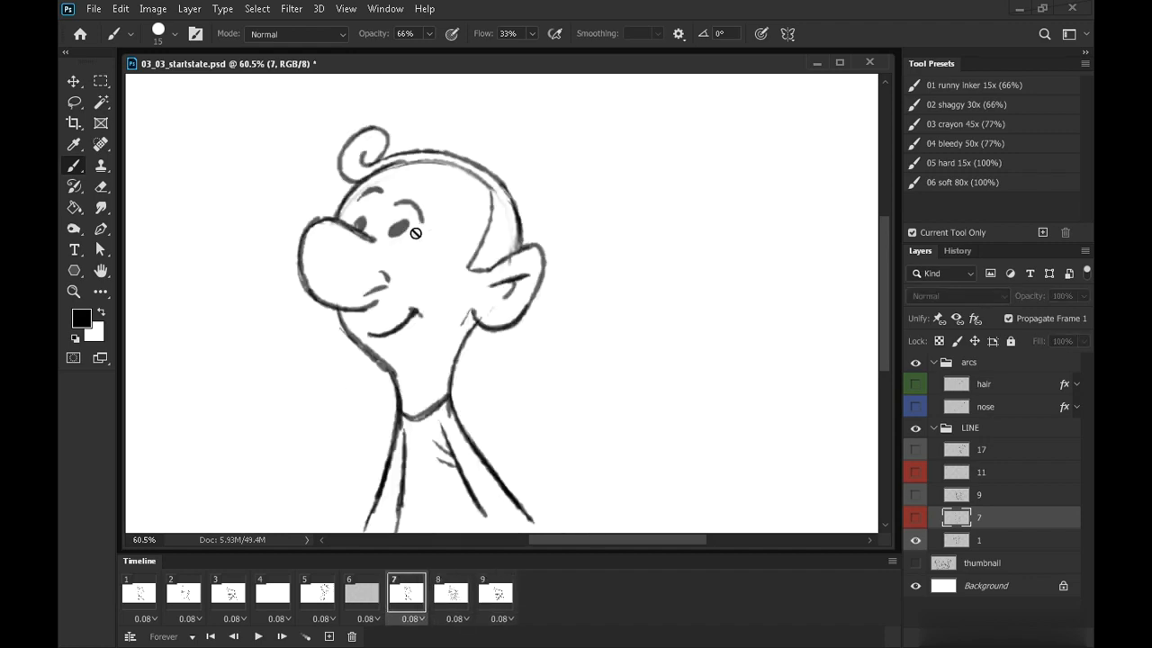
{"action": "key", "text": "Right"}
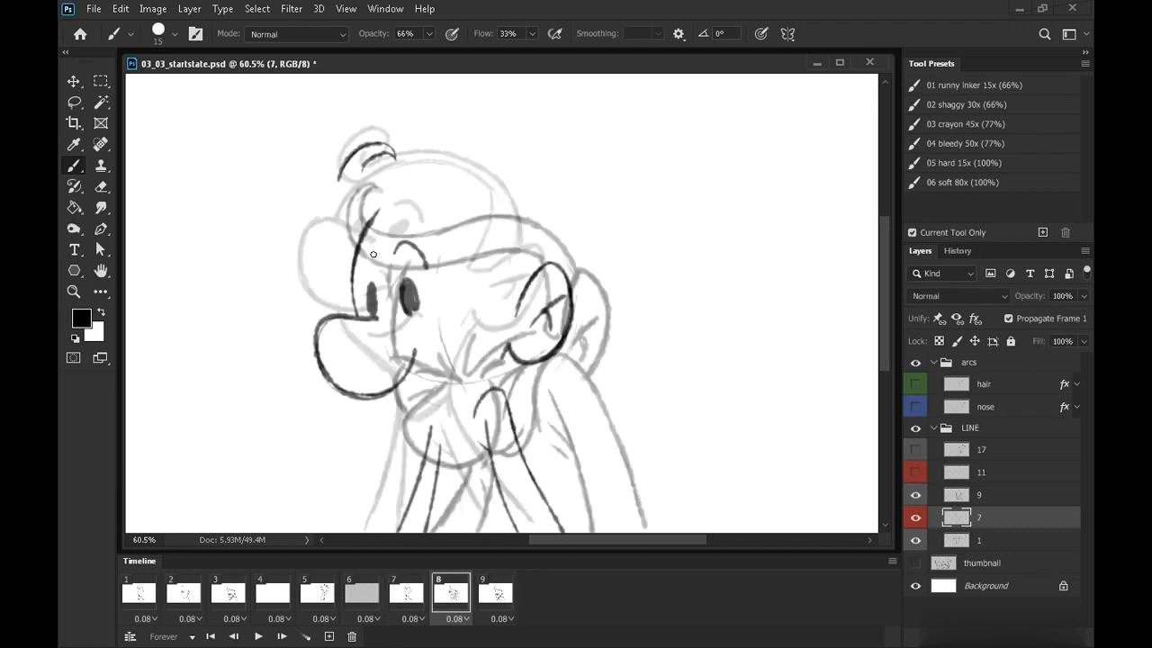
Flip back and forth between frames 7, 8 and 9 to review the in-between's motion
{"action": "key", "text": "Left"}
{"action": "key", "text": "Right"}
{"action": "key", "text": "Right"}
{"action": "key", "text": "Left"}
{"action": "key", "text": "Right"}
{"action": "key", "text": "Right"}
{"action": "key", "text": "Left"}
{"action": "key", "text": "Left"}
{"action": "key", "text": "Right"}
{"action": "key", "text": "Right"}
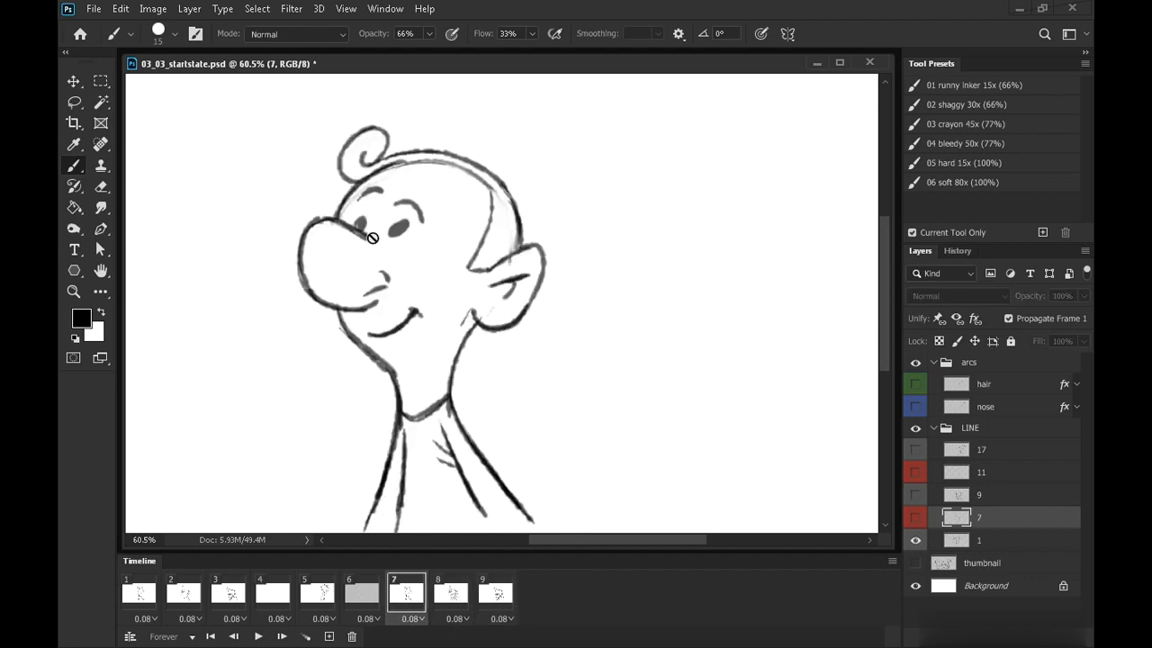
{"action": "key", "text": "Left"}
{"action": "key", "text": "Left"}
{"action": "key", "text": "Right"}
{"action": "key", "text": "Right"}
{"action": "key", "text": "Left"}
{"action": "key", "text": "Right"}
{"action": "key", "text": "Right"}
{"action": "key", "text": "Left"}
{"action": "key", "text": "Left"}
Add the hairline and back-of-head contour strokes to the in-between on frame 8
{"action": "key", "text": "Left"}
{"action": "key", "text": "Right"}
{"action": "key", "text": "Right"}
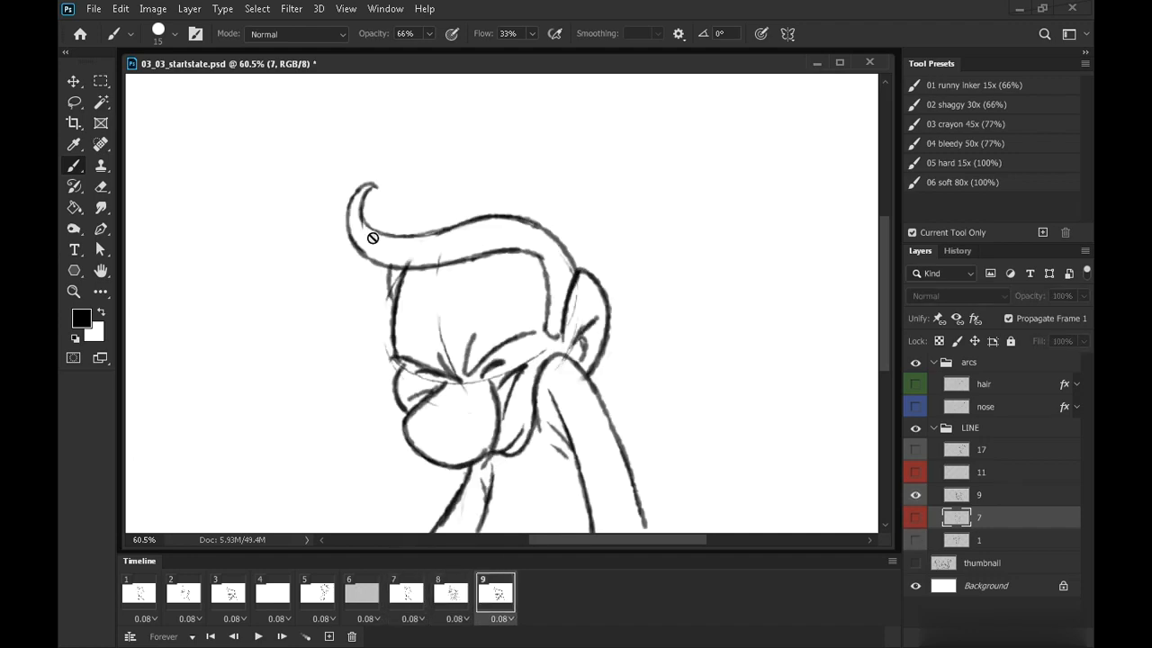
{"action": "key", "text": "Left"}
{"action": "left_click", "coordinate": [106, 187]}
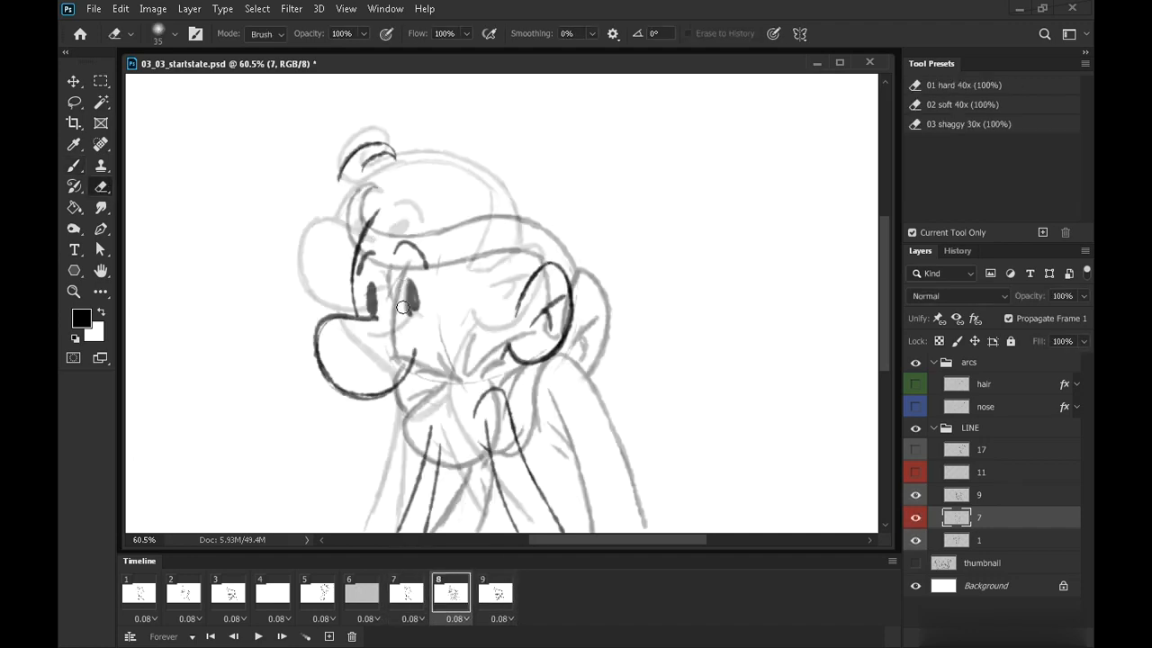
{"action": "left_click", "coordinate": [75, 165]}
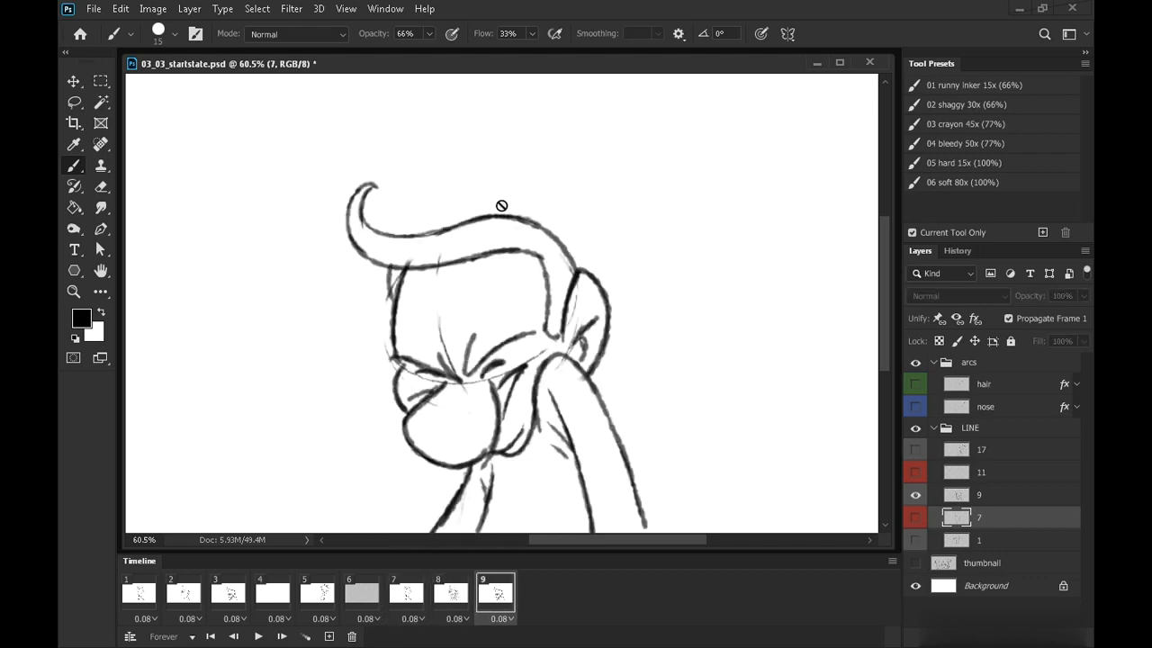
{"action": "left_click_drag", "start_coordinate": [508, 219], "coordinate": [515, 306]}
{"action": "left_click_drag", "start_coordinate": [520, 199], "coordinate": [541, 261]}
{"action": "key", "text": "Left"}
{"action": "key", "text": "Right"}
{"action": "key", "text": "Right"}
{"action": "key", "text": "Left"}
{"action": "left_click_drag", "start_coordinate": [535, 348], "coordinate": [589, 407]}
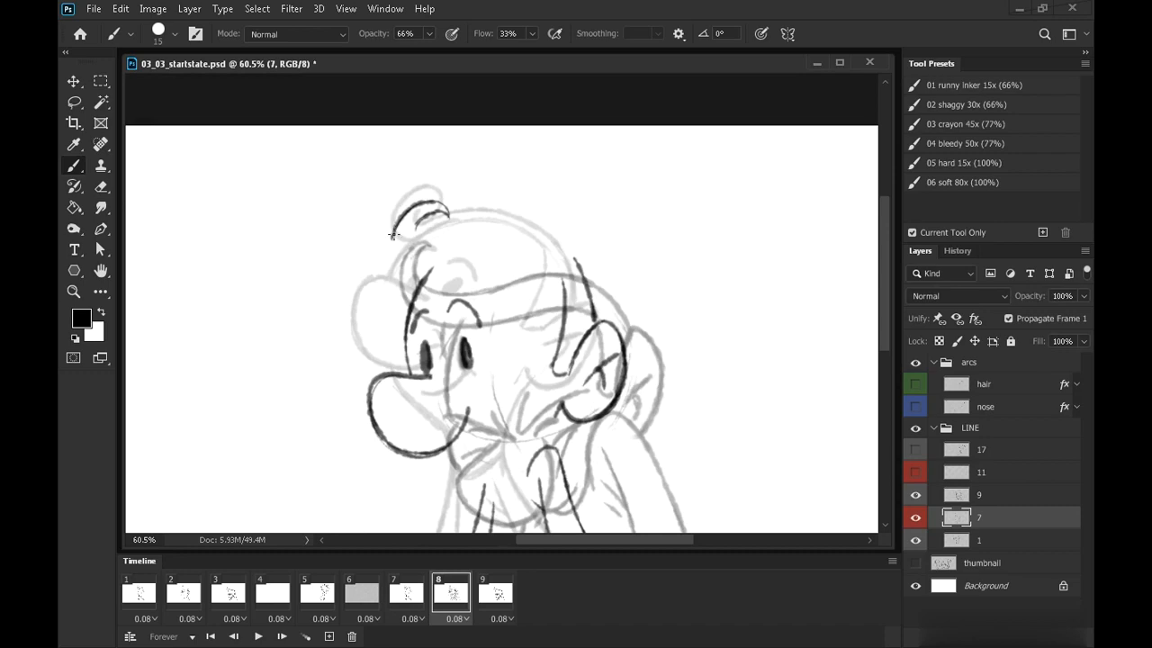
Add the top-of-hair and hairline strokes to the in-between on frame 8, flipping to neighbouring frames to compare
{"action": "key", "text": "Left"}
{"action": "left_click_drag", "start_coordinate": [391, 243], "coordinate": [422, 279]}
{"action": "key", "text": "Right"}
{"action": "key", "text": "Right"}
{"action": "key", "text": "Left"}
{"action": "key", "text": "Right"}
{"action": "key", "text": "Left"}
{"action": "key", "text": "Left"}
{"action": "key", "text": "Right"}
{"action": "mouse_move", "coordinate": [415, 251]}
{"action": "left_mouse_down"}
{"action": "mouse_move", "coordinate": [538, 245]}
{"action": "mouse_move", "coordinate": [575, 260]}
{"action": "left_mouse_up"}
{"action": "left_click_drag", "start_coordinate": [421, 281], "coordinate": [544, 260]}
{"action": "key", "text": "Left"}
{"action": "key", "text": "Right"}
{"action": "key", "text": "Right"}
{"action": "key", "text": "Left"}
{"action": "key", "text": "Left"}
{"action": "key", "text": "Right"}
Add the back-of-neck, neck and collar strokes to the in-between on frame 8, flipping between frames to check
{"action": "key", "text": "Left"}
{"action": "left_click_drag", "start_coordinate": [689, 405], "coordinate": [658, 278]}
{"action": "key", "text": "Right"}
{"action": "key", "text": "Left"}
{"action": "key", "text": "Right"}
{"action": "key", "text": "Right"}
{"action": "key", "text": "Left"}
{"action": "key", "text": "Left"}
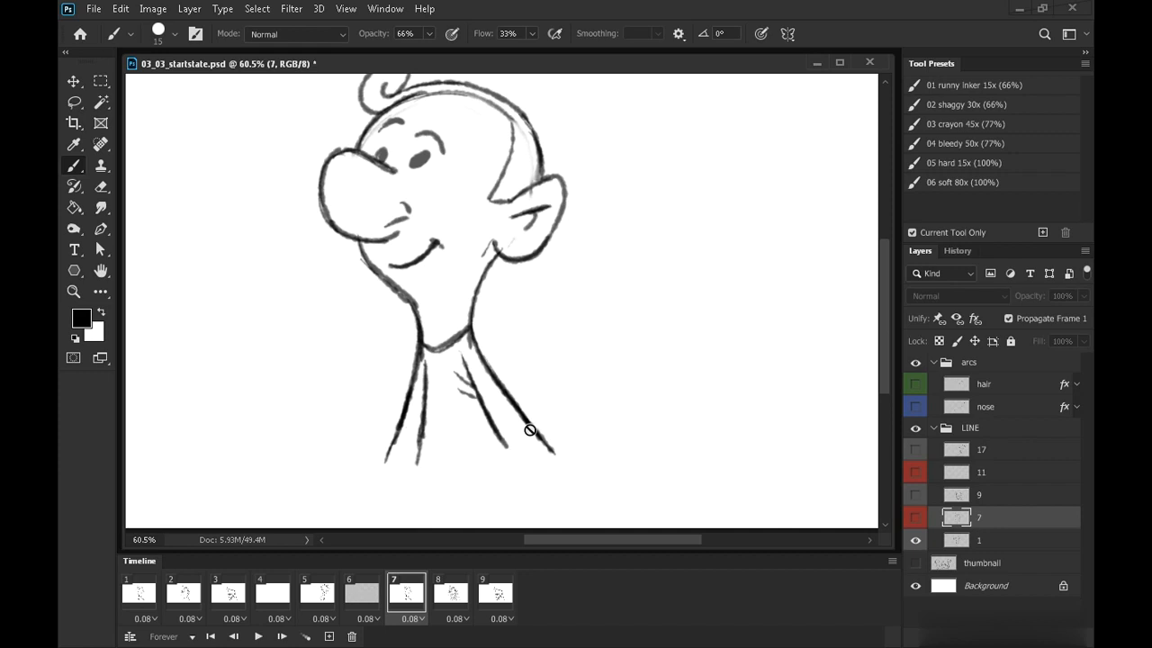
{"action": "key", "text": "Left"}
{"action": "key", "text": "Right"}
{"action": "key", "text": "Right"}
{"action": "key", "text": "Right"}
{"action": "key", "text": "Left"}
{"action": "key", "text": "Left"}
{"action": "key", "text": "Right"}
{"action": "key", "text": "Left"}
{"action": "key", "text": "Right"}
{"action": "mouse_move", "coordinate": [495, 353]}
{"action": "left_mouse_down"}
{"action": "mouse_move", "coordinate": [519, 320]}
{"action": "mouse_move", "coordinate": [580, 458]}
{"action": "left_mouse_up"}
{"action": "key", "text": "Right"}
{"action": "key", "text": "Left"}
{"action": "key", "text": "Right"}
{"action": "key", "text": "Left"}
{"action": "mouse_move", "coordinate": [463, 365]}
{"action": "left_mouse_down"}
{"action": "mouse_move", "coordinate": [497, 344]}
{"action": "mouse_move", "coordinate": [492, 354]}
{"action": "mouse_move", "coordinate": [526, 293]}
{"action": "mouse_move", "coordinate": [520, 332]}
{"action": "mouse_move", "coordinate": [517, 297]}
{"action": "left_mouse_up"}
{"action": "key", "text": "Left"}
{"action": "key", "text": "Right"}
{"action": "key", "text": "Right"}
{"action": "key", "text": "Left"}
{"action": "key", "text": "Left"}
{"action": "key", "text": "Right"}
{"action": "key", "text": "Right"}
Flip back and forth between frames 7, 8 and 9 to review the in-between's motion
{"action": "key", "text": "Left"}
{"action": "left_click_drag", "start_coordinate": [529, 371], "coordinate": [560, 377]}
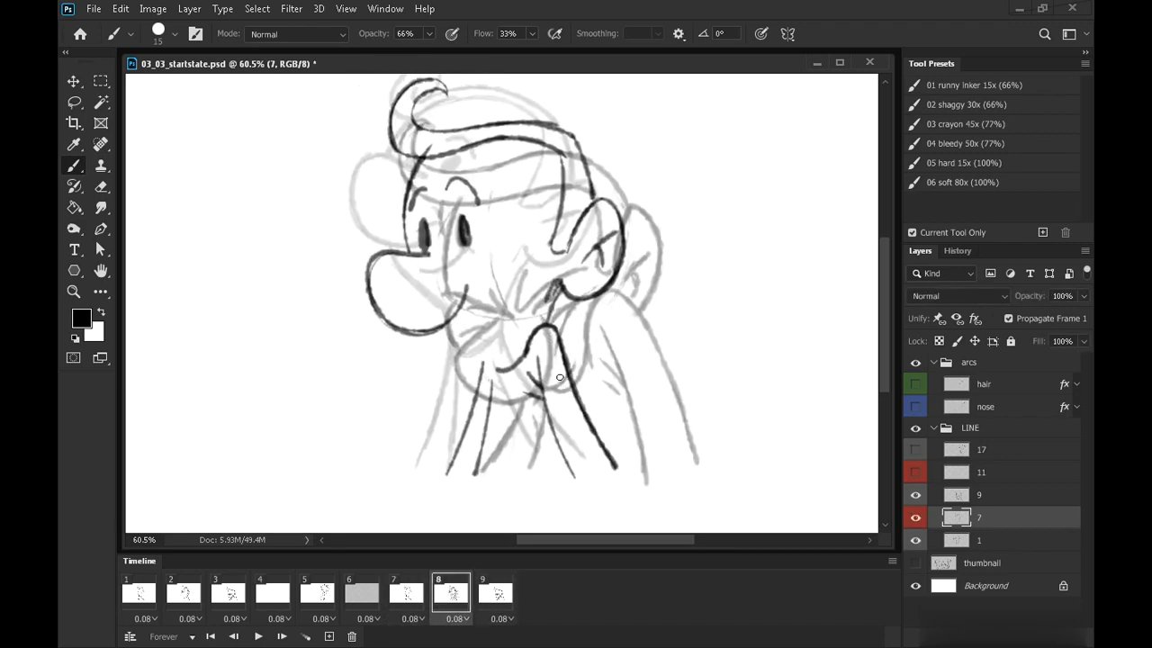
{"action": "key", "text": "Left"}
{"action": "key", "text": "Right"}
{"action": "key", "text": "Right"}
{"action": "key", "text": "Left"}
{"action": "key", "text": "Left"}
{"action": "key", "text": "Right"}
{"action": "key", "text": "Left"}
{"action": "key", "text": "Right"}
{"action": "key", "text": "Right"}
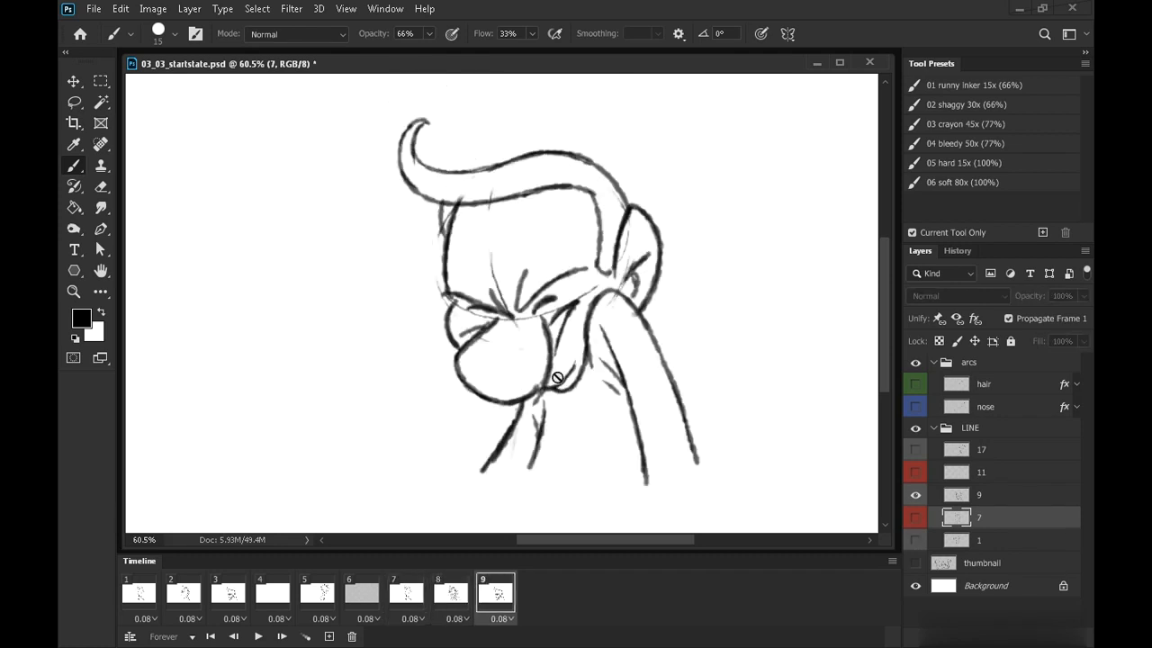
{"action": "key", "text": "Left"}
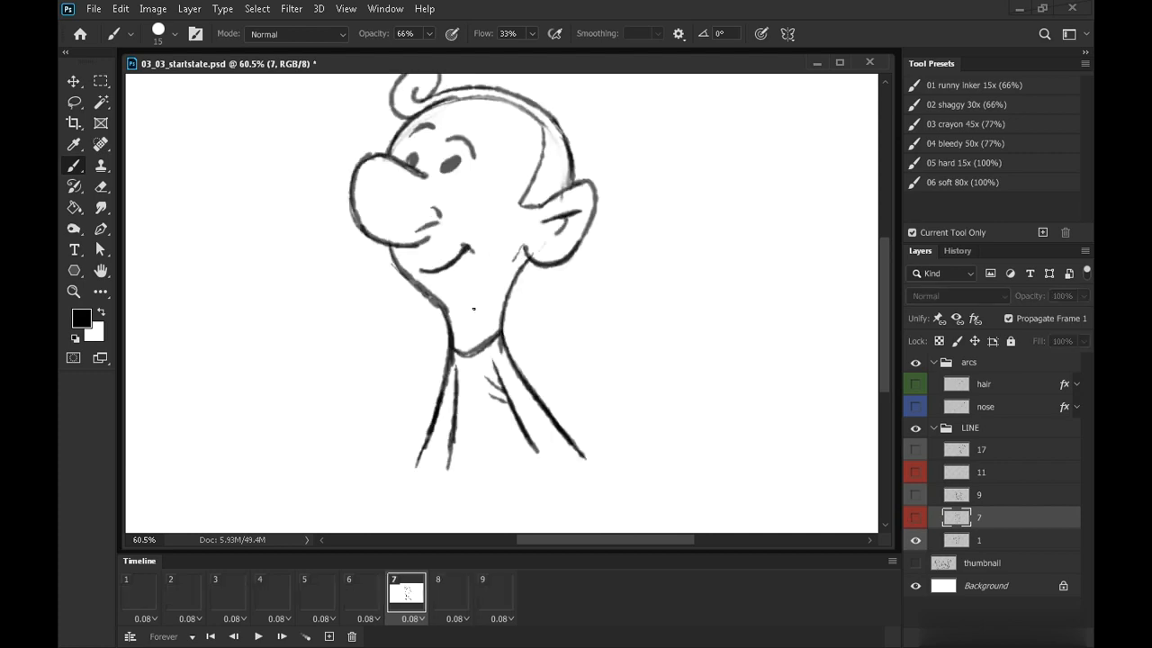
{"action": "key", "text": "Right"}
{"action": "key", "text": "Left"}
{"action": "key", "text": "Left"}
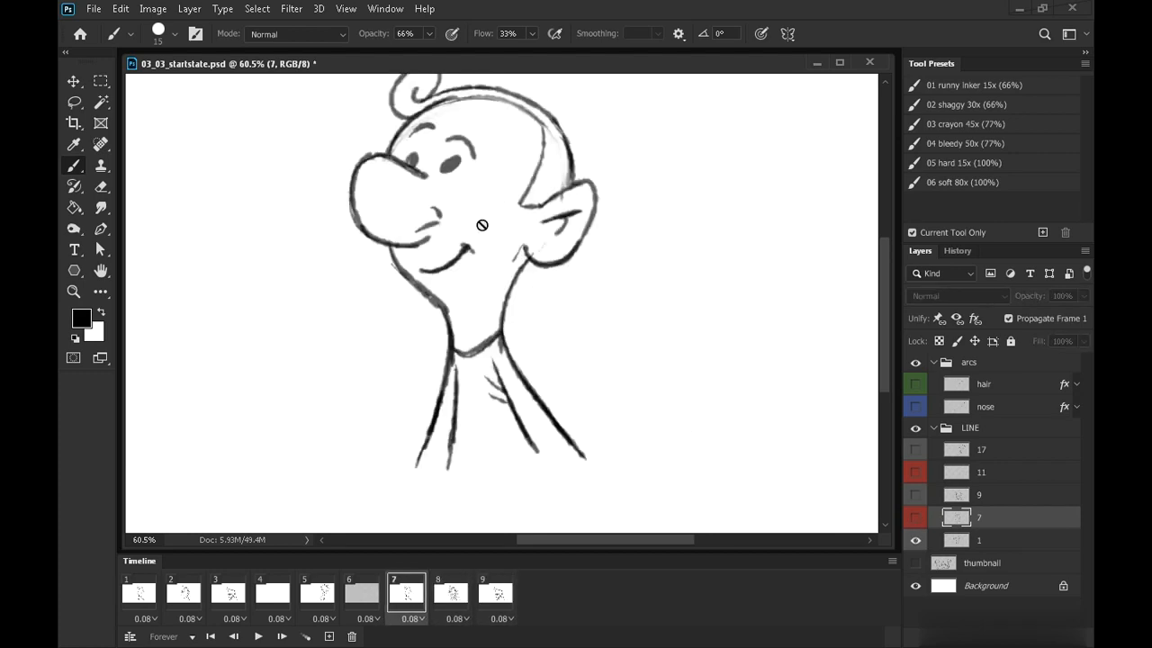
{"action": "key", "text": "Right"}
{"action": "key", "text": "Left"}
{"action": "key", "text": "Right"}
{"action": "key", "text": "Left"}
{"action": "key", "text": "Right"}
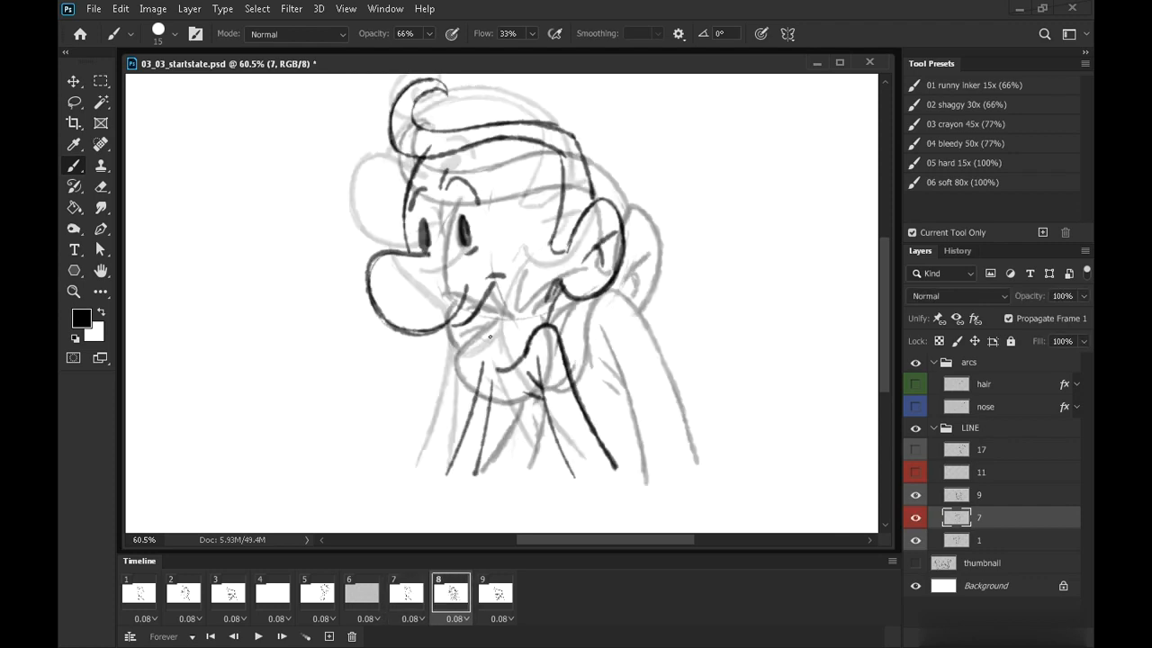
Hide the onion-skin layers 9 and 1, then flip through frames 7 to 9 to check the in-between alone
{"action": "left_click", "coordinate": [915, 496]}
{"action": "left_click", "coordinate": [915, 541]}
{"action": "key", "text": "Left"}
{"action": "key", "text": "Right"}
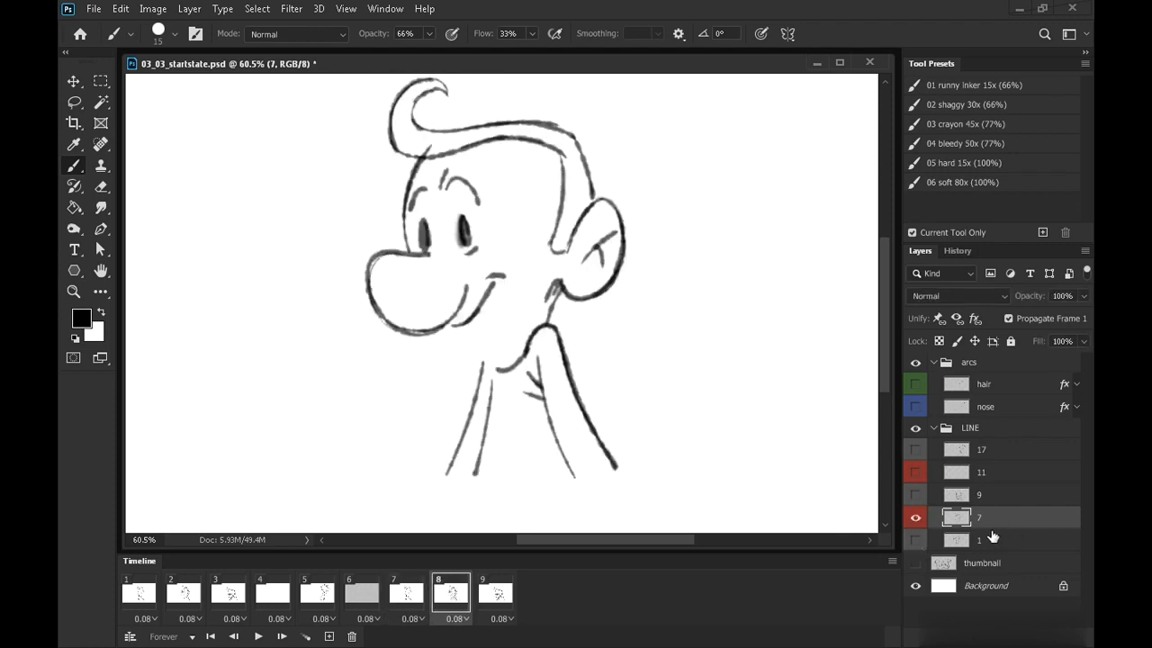
{"action": "key", "text": "Left"}
{"action": "key", "text": "Right"}
{"action": "key", "text": "Right"}
{"action": "key", "text": "Left"}
{"action": "key", "text": "Right"}
{"action": "key", "text": "Left"}
{"action": "key", "text": "Left"}
{"action": "key", "text": "Right"}
{"action": "key", "text": "Right"}
{"action": "key", "text": "Left"}
{"action": "key", "text": "Left"}
{"action": "key", "text": "Right"}
{"action": "key", "text": "Right"}
{"action": "key", "text": "Left"}
{"action": "key", "text": "Left"}
{"action": "key", "text": "Right"}
{"action": "key", "text": "Right"}
{"action": "key", "text": "Left"}
{"action": "key", "text": "Left"}
{"action": "key", "text": "Right"}
{"action": "key", "text": "Right"}
{"action": "key", "text": "Left"}
{"action": "key", "text": "Left"}
{"action": "key", "text": "Right"}
{"action": "key", "text": "Right"}
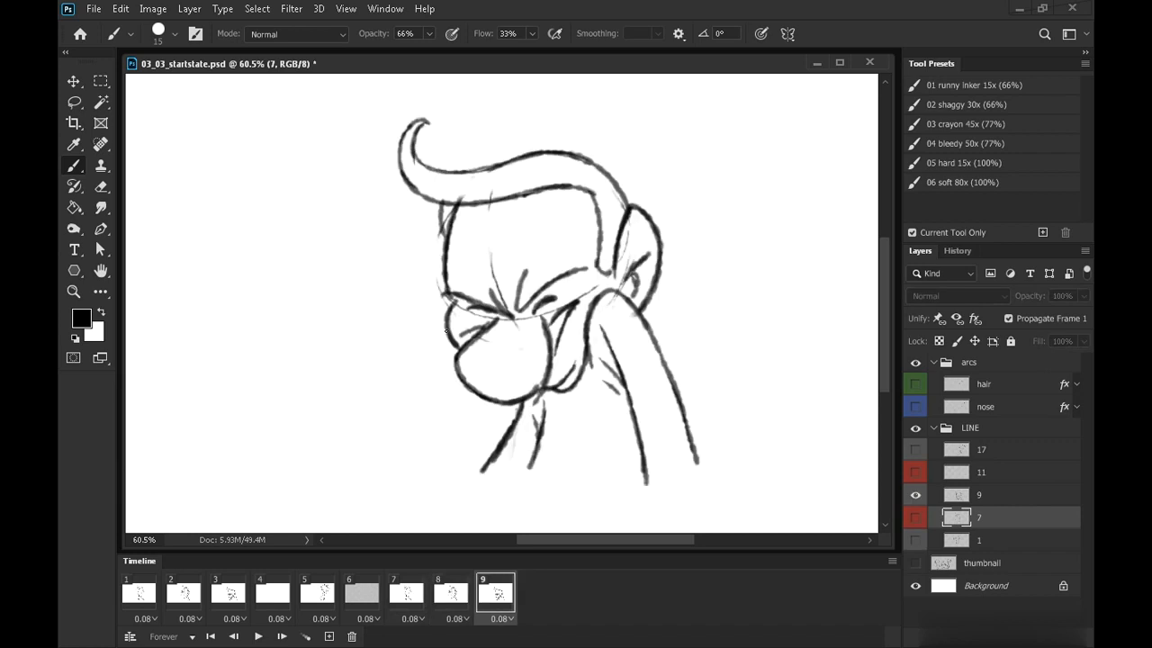
{"action": "key", "text": "Left"}
{"action": "key", "text": "Left"}
{"action": "key", "text": "Right"}
{"action": "key", "text": "Right"}
{"action": "key", "text": "Left"}
{"action": "key", "text": "Left"}
{"action": "key", "text": "Right"}
{"action": "key", "text": "Right"}
{"action": "key", "text": "Left"}
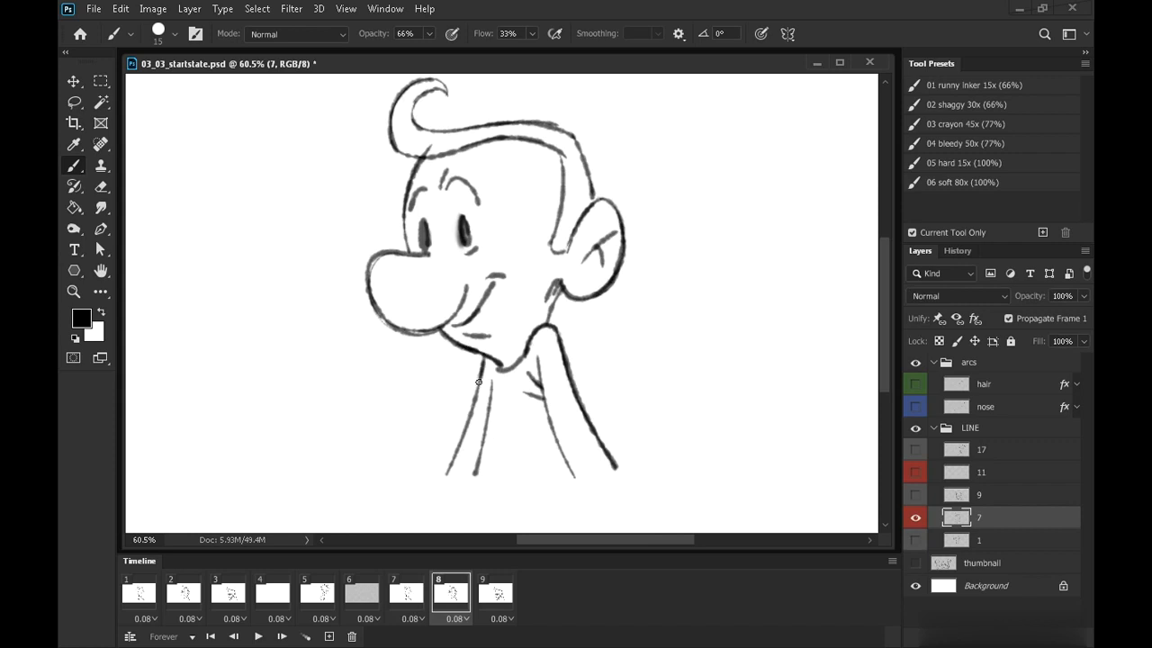
Redraw the two front neck lines and touch up the jaw under the ear on frame 8's in-between
{"action": "left_click_drag", "start_coordinate": [478, 381], "coordinate": [447, 478]}
{"action": "left_click_drag", "start_coordinate": [492, 385], "coordinate": [466, 496]}
{"action": "key", "text": "Right"}
{"action": "key", "text": "Left"}
{"action": "key", "text": "Left"}
{"action": "key", "text": "Right"}
{"action": "key", "text": "Right"}
Zoom out and step through the animation from frame 1 to review the head turn
{"action": "key", "text": "Left"}
{"action": "left_click_drag", "start_coordinate": [559, 291], "coordinate": [547, 322]}
{"action": "key", "text": "ctrl+space"}
{"action": "mouse_move", "coordinate": [689, 339]}
{"action": "left_mouse_down"}
{"action": "mouse_move", "coordinate": [621, 344]}
{"action": "mouse_move", "coordinate": [577, 317]}
{"action": "left_mouse_up"}
{"action": "left_click", "coordinate": [140, 594]}
{"action": "key", "text": "Right"}
{"action": "key", "text": "Right"}
{"action": "key", "text": "Right"}
{"action": "key", "text": "Left"}
{"action": "key", "text": "Left"}
{"action": "key", "text": "Left"}
{"action": "key", "text": "Right"}
{"action": "key", "text": "Right"}
{"action": "key", "text": "Right"}
{"action": "key", "text": "Left"}
{"action": "left_click", "coordinate": [411, 592]}
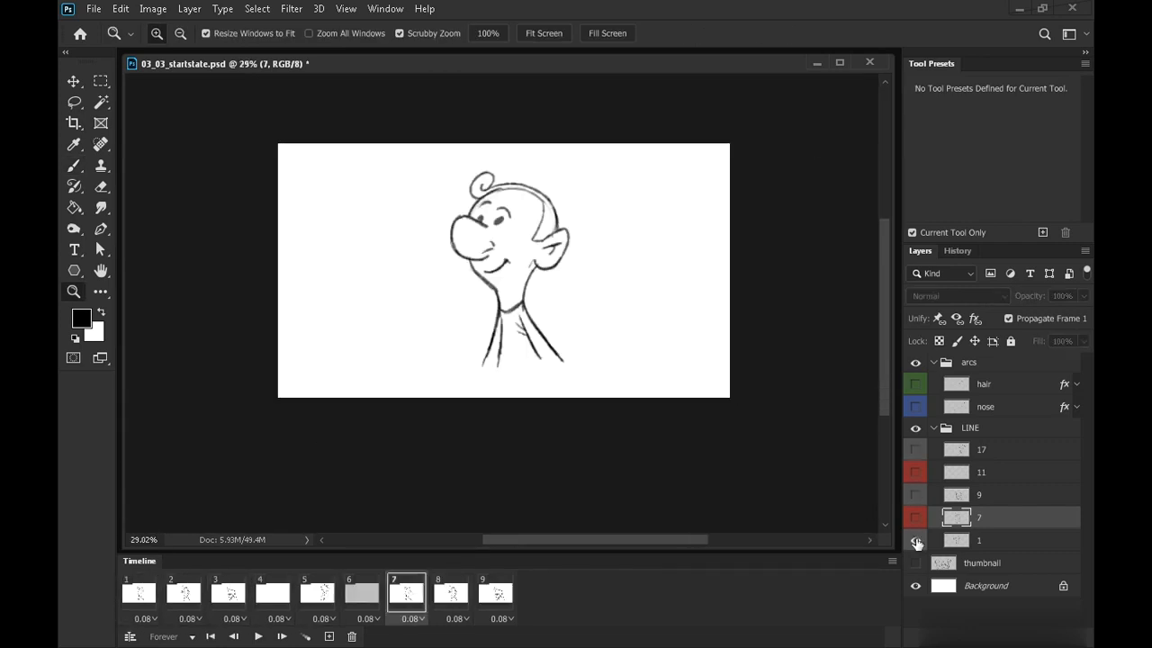
Set up frame 8 to show layers 9, 11 and 17 as onion skins for the next in-between
{"action": "left_click", "coordinate": [916, 540]}
{"action": "left_click", "coordinate": [916, 496]}
{"action": "left_click", "coordinate": [451, 601]}
{"action": "left_click", "coordinate": [916, 517]}
{"action": "left_click", "coordinate": [916, 494]}
{"action": "left_click", "coordinate": [915, 450]}
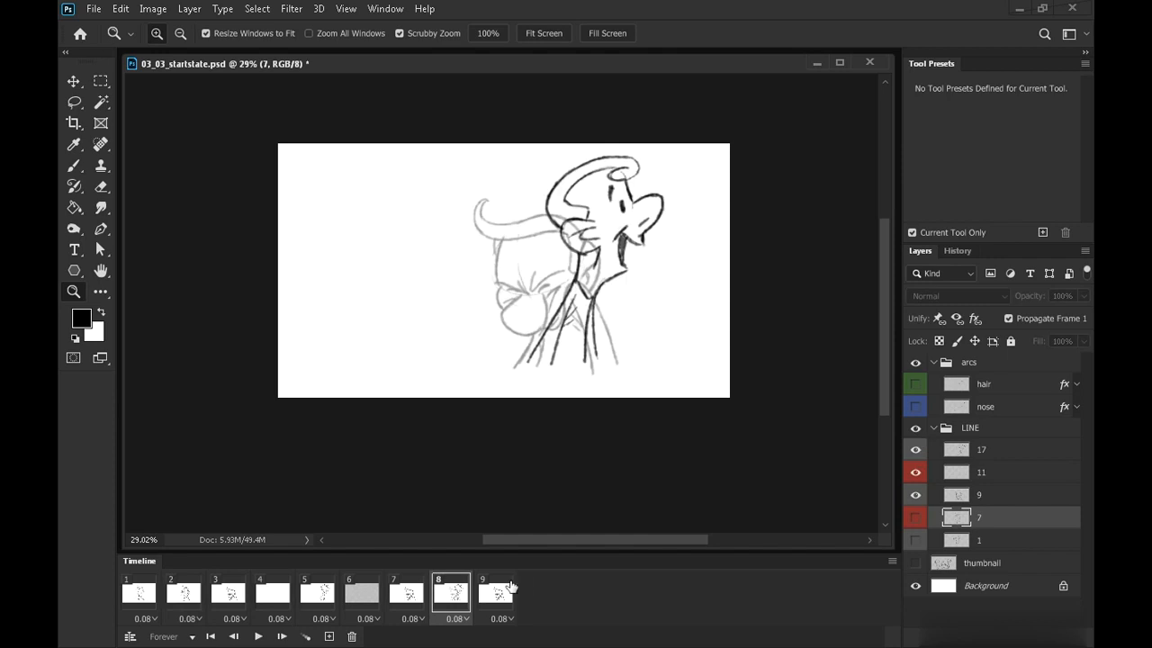
{"action": "left_click", "coordinate": [497, 594]}
{"action": "left_click", "coordinate": [916, 450]}
{"action": "left_click", "coordinate": [915, 496]}
{"action": "key", "text": "Left"}
{"action": "key", "text": "Left"}
{"action": "left_click", "coordinate": [984, 500]}
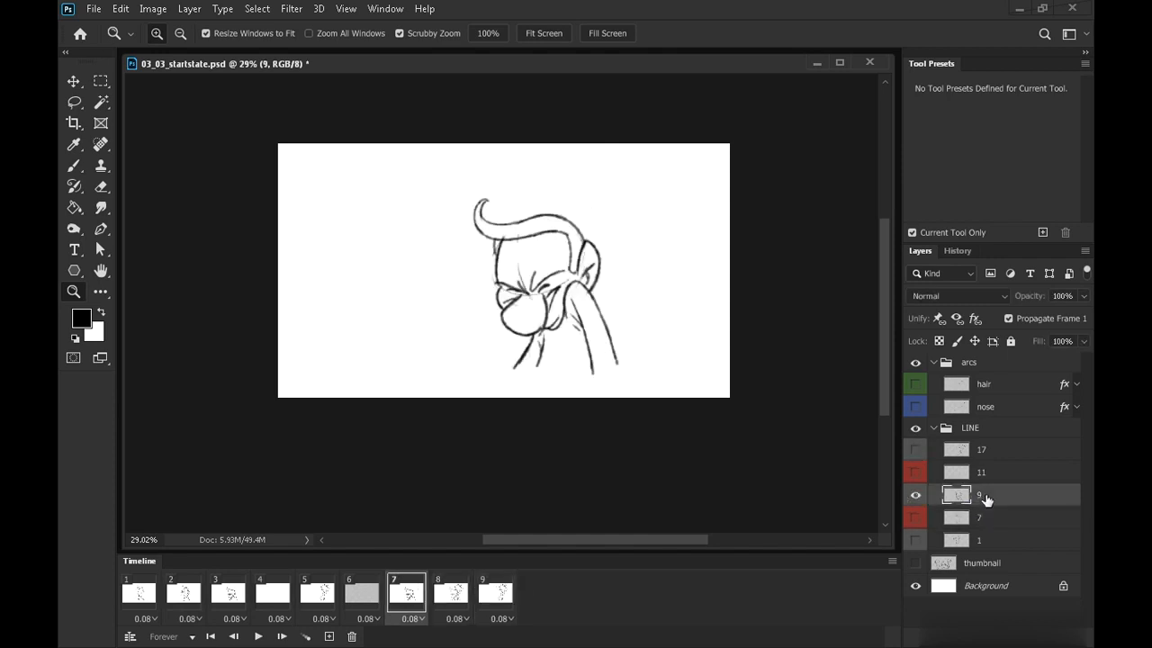
{"action": "key", "text": "Right"}
{"action": "left_click", "coordinate": [988, 474]}
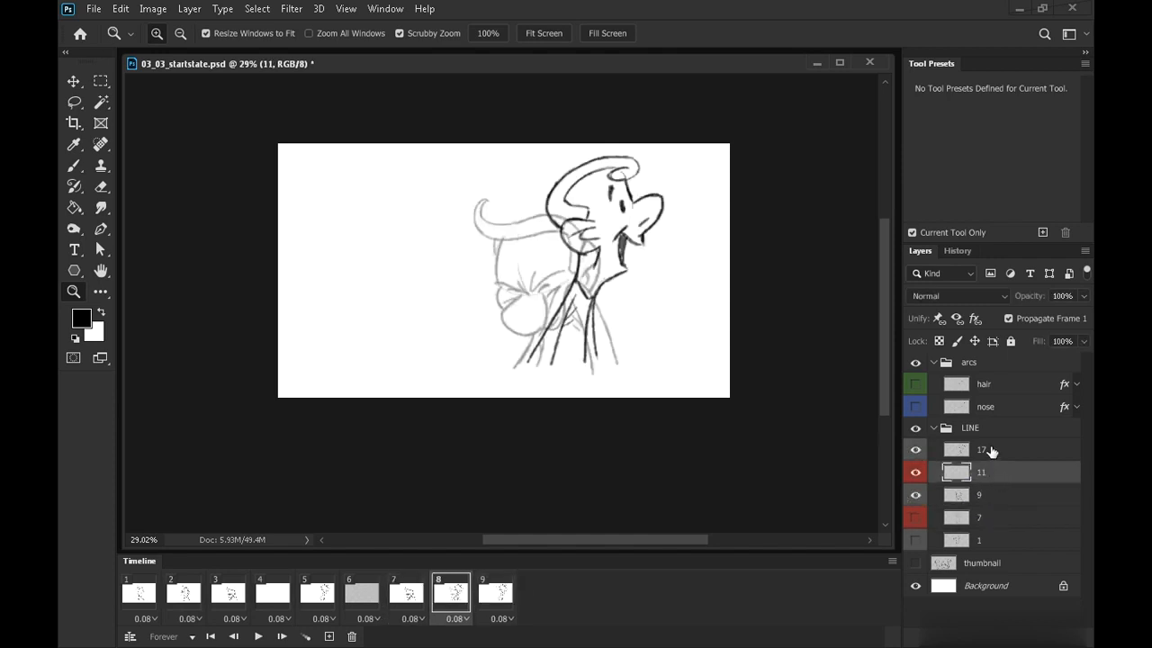
{"action": "key", "text": "Right"}
{"action": "left_click", "coordinate": [990, 450]}
{"action": "key", "text": "Left"}
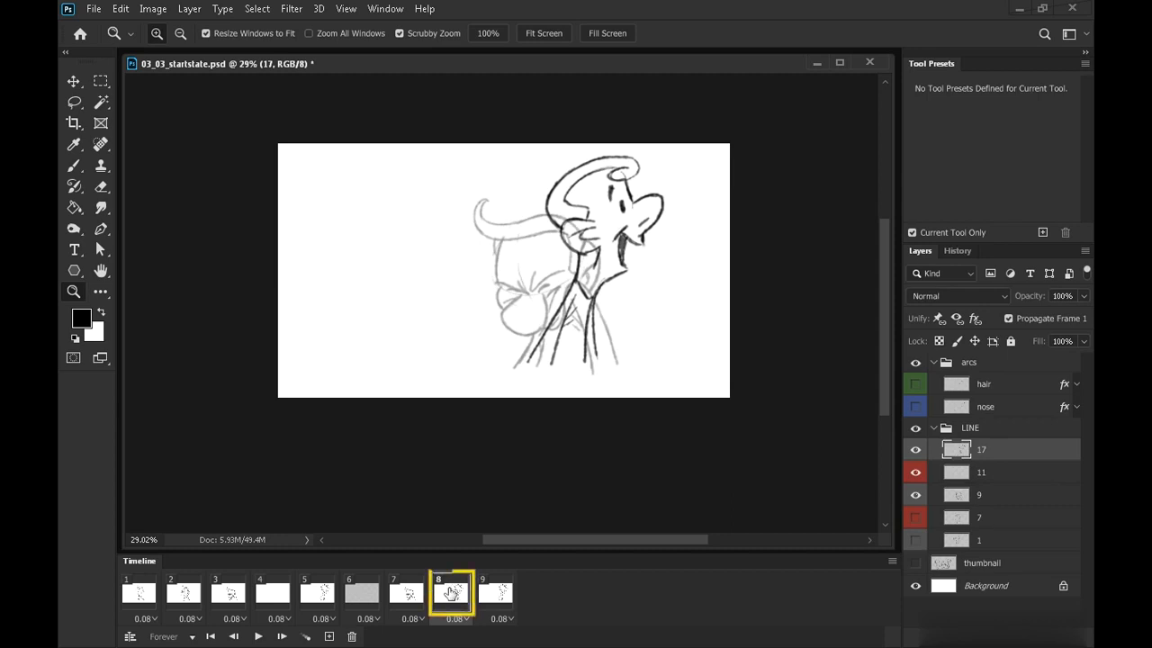
Lower layer 9's opacity and set layer 17's opacity to 44%
{"action": "left_click", "coordinate": [990, 496]}
{"action": "left_click", "coordinate": [1056, 296]}
{"action": "type", "text": "40"}
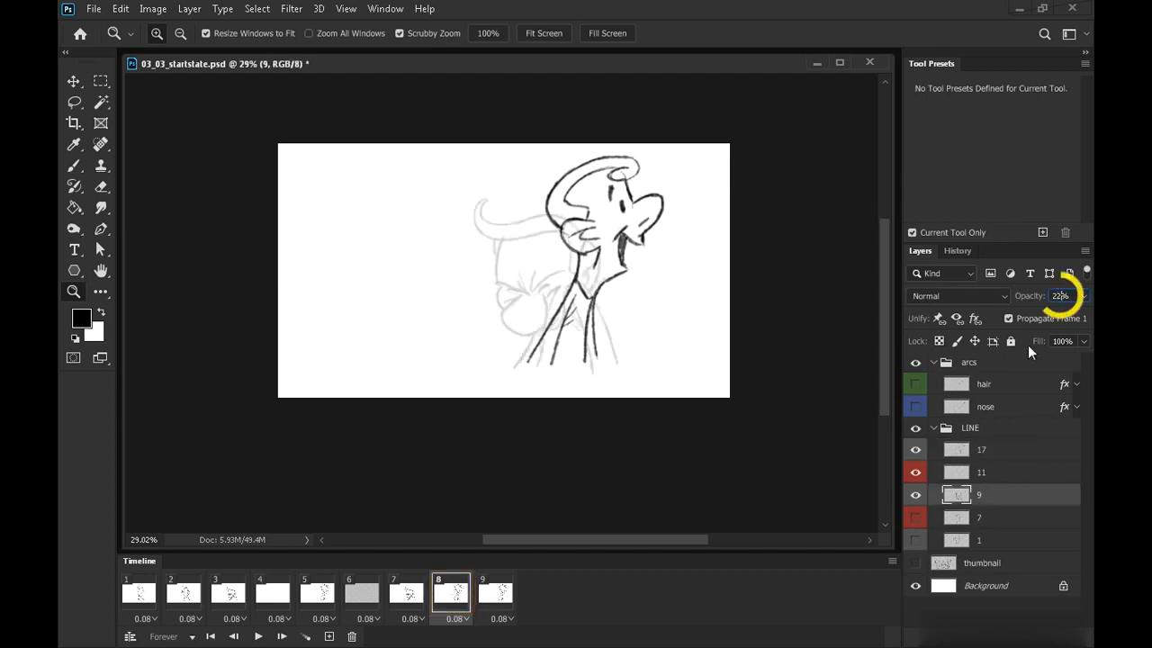
{"action": "left_click", "coordinate": [988, 450]}
{"action": "double_click", "coordinate": [1059, 296]}
{"action": "type", "text": "44"}
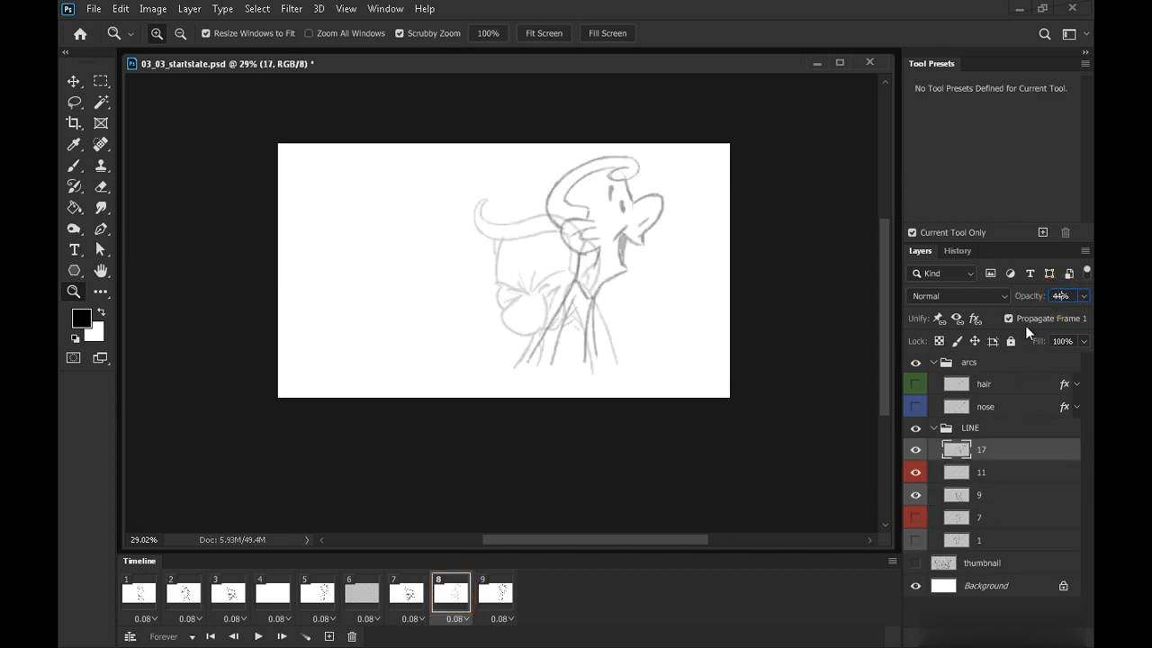
Select layer 11, zoom into the head with the brush ready, and display the nose arc as a guide
{"action": "left_click", "coordinate": [987, 472]}
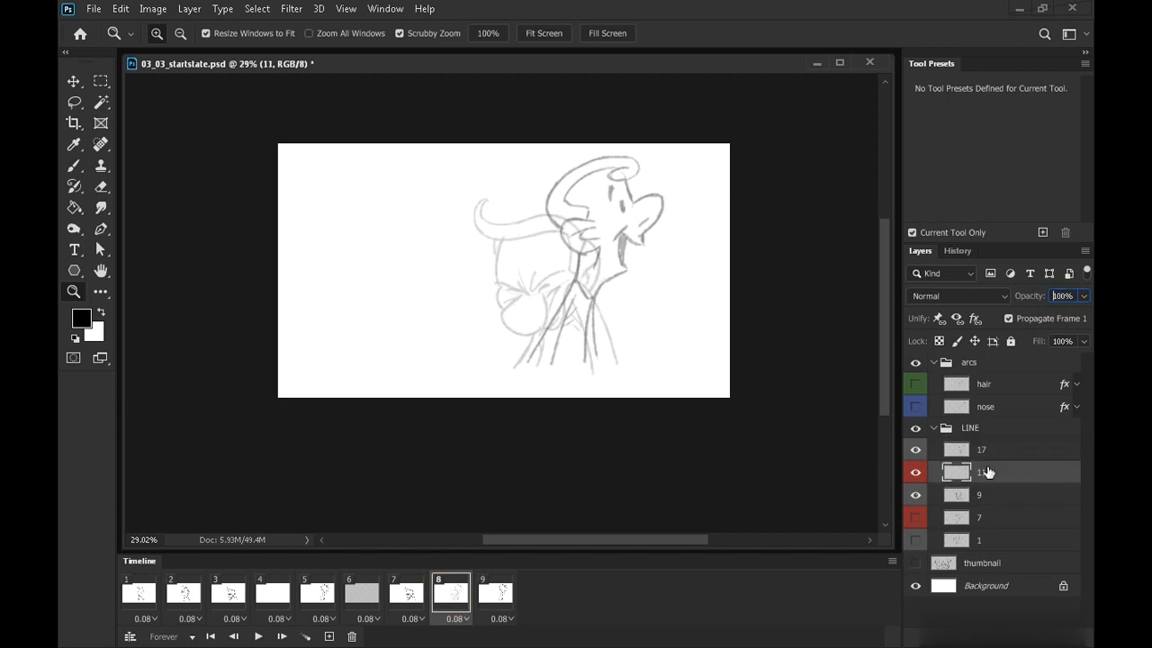
{"action": "left_click", "coordinate": [915, 409]}
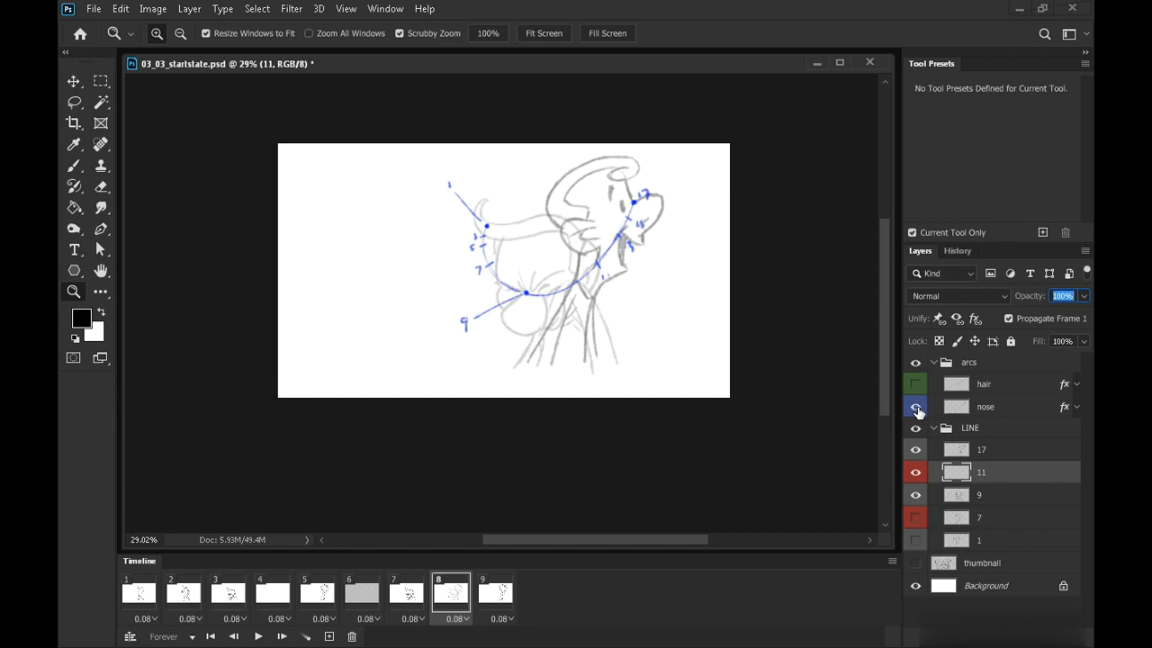
{"action": "left_click", "coordinate": [915, 406]}
{"action": "left_click", "coordinate": [915, 384]}
{"action": "left_click", "coordinate": [915, 384]}
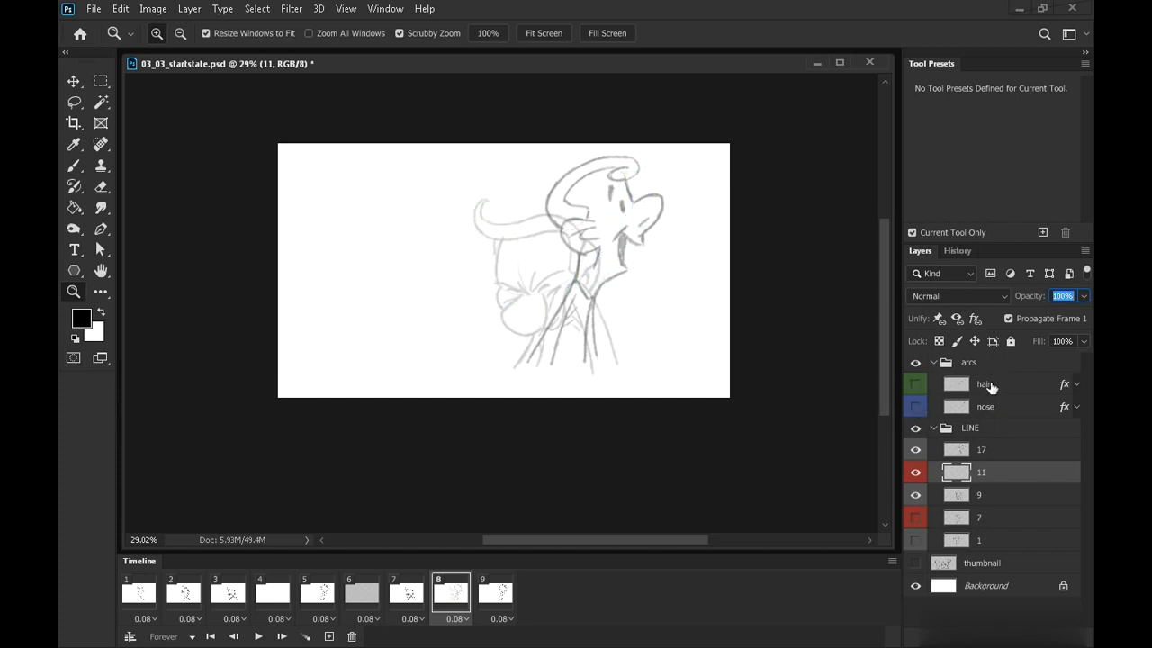
{"action": "mouse_move", "coordinate": [580, 257]}
{"action": "left_mouse_down"}
{"action": "mouse_move", "coordinate": [616, 297]}
{"action": "mouse_move", "coordinate": [566, 297]}
{"action": "left_mouse_up"}
{"action": "key", "text": "b"}
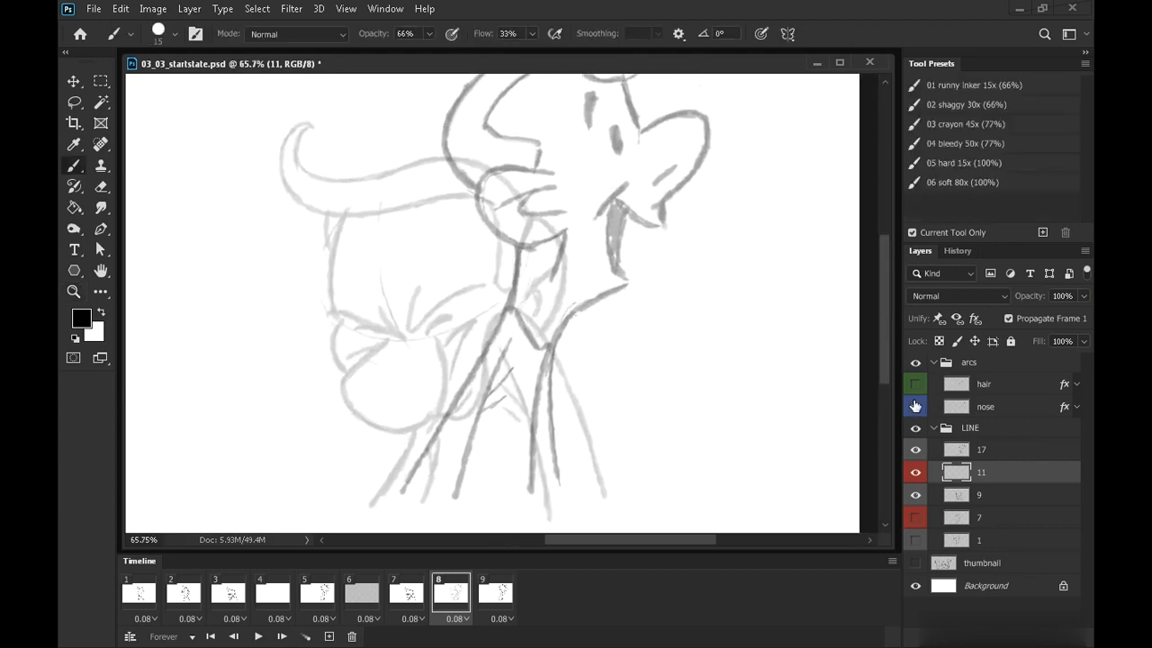
{"action": "left_click", "coordinate": [915, 407]}
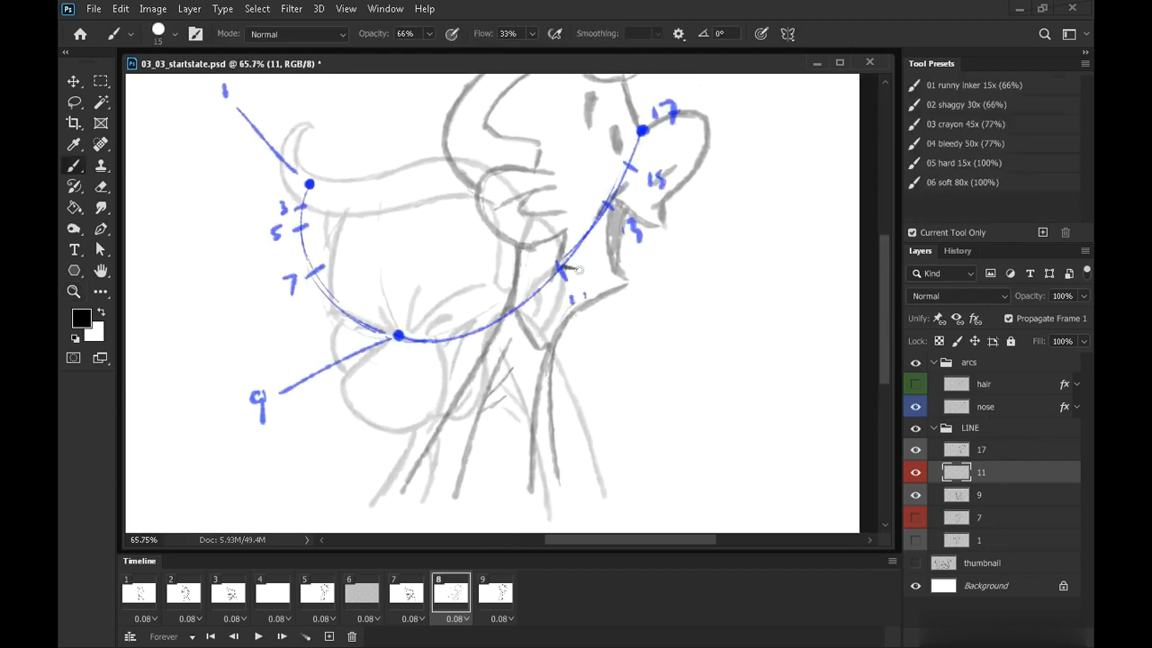
Hide the nose arc guide and sketch the nose and chin lines for frame 8, flipping between frames 7 and 8
{"action": "left_click", "coordinate": [915, 406]}
{"action": "mouse_move", "coordinate": [563, 266]}
{"action": "left_mouse_down"}
{"action": "mouse_move", "coordinate": [578, 348]}
{"action": "mouse_move", "coordinate": [538, 354]}
{"action": "mouse_move", "coordinate": [556, 331]}
{"action": "left_mouse_up"}
{"action": "left_click_drag", "start_coordinate": [650, 289], "coordinate": [637, 370]}
{"action": "left_click_drag", "start_coordinate": [541, 231], "coordinate": [577, 345]}
{"action": "left_click_drag", "start_coordinate": [594, 448], "coordinate": [635, 289]}
{"action": "key", "text": "Left"}
{"action": "key", "text": "Right"}
{"action": "key", "text": "Left"}
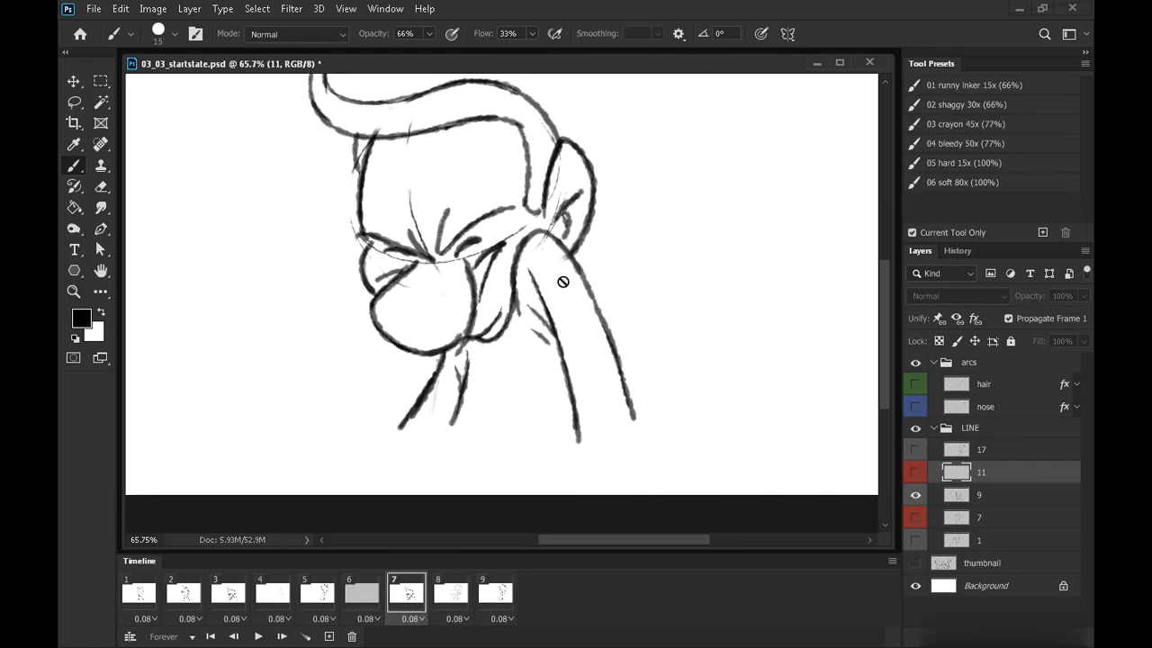
{"action": "key", "text": "period"}
{"action": "key", "text": "comma"}
{"action": "key", "text": "period"}
Draw frame 8's neck lines and the back-of-head curve, comparing against the neighbouring frames
{"action": "left_click_drag", "start_coordinate": [578, 279], "coordinate": [617, 432]}
{"action": "key", "text": "comma"}
{"action": "key", "text": "period"}
{"action": "key", "text": "period"}
{"action": "key", "text": "comma"}
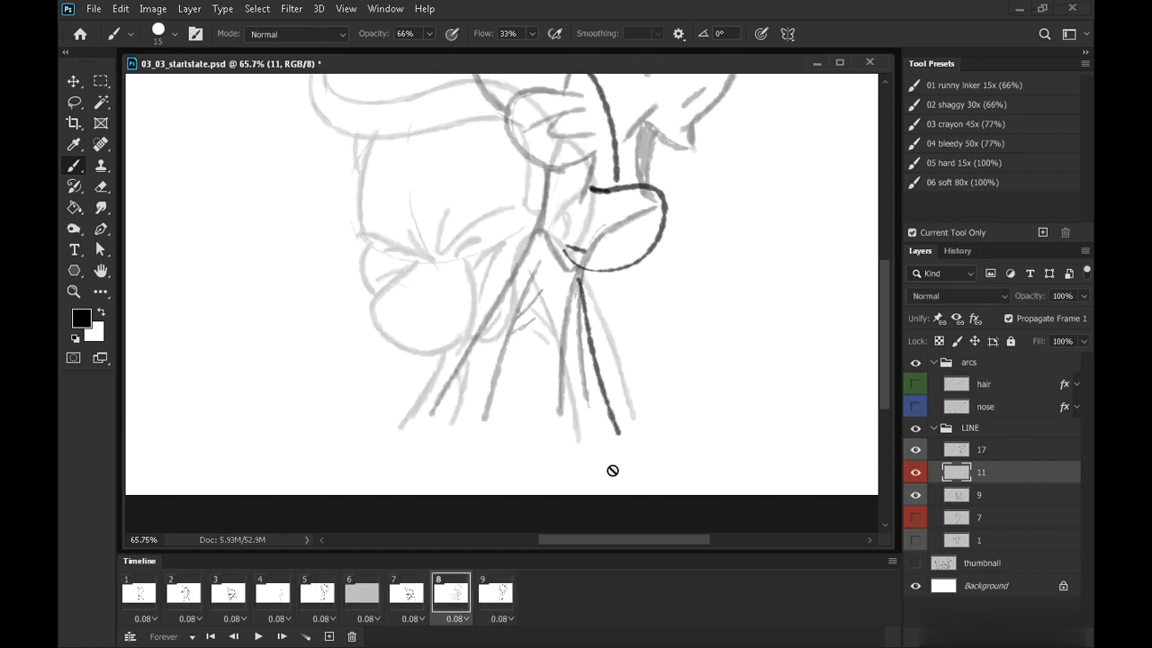
{"action": "left_click_drag", "start_coordinate": [463, 332], "coordinate": [408, 432]}
{"action": "key", "text": "comma"}
{"action": "key", "text": "period"}
{"action": "mouse_move", "coordinate": [577, 269]}
{"action": "left_mouse_down"}
{"action": "mouse_move", "coordinate": [582, 301]}
{"action": "mouse_move", "coordinate": [621, 349]}
{"action": "mouse_move", "coordinate": [661, 365]}
{"action": "left_mouse_up"}
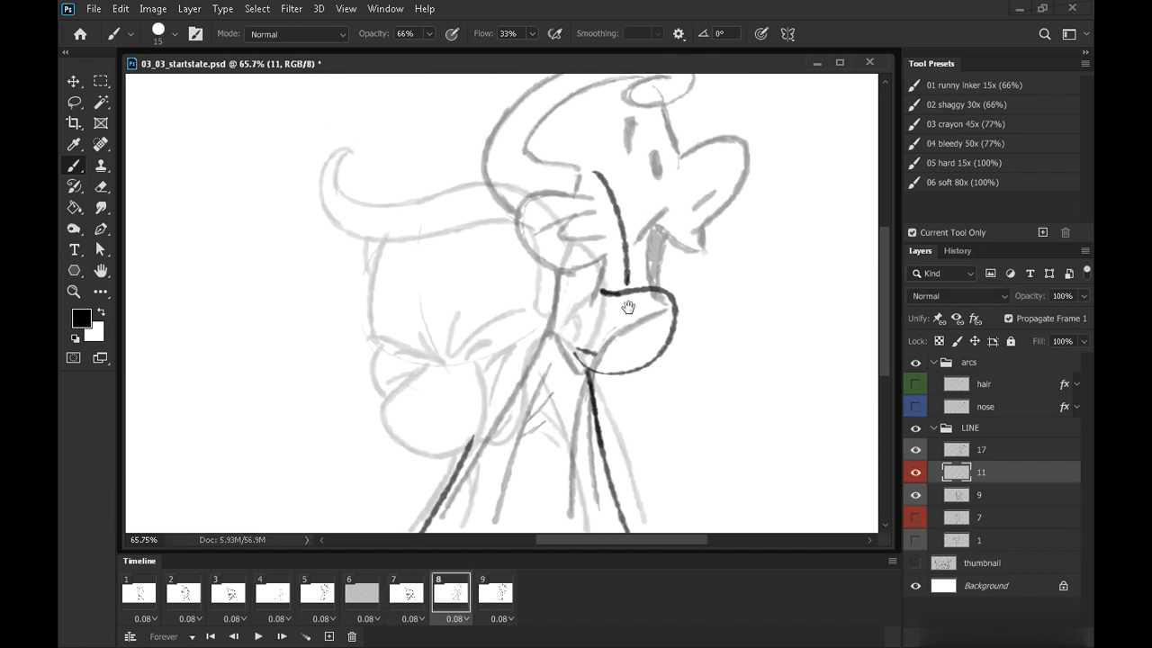
{"action": "left_click_drag", "start_coordinate": [627, 288], "coordinate": [609, 349]}
{"action": "mouse_move", "coordinate": [437, 366]}
{"action": "left_mouse_down"}
{"action": "mouse_move", "coordinate": [409, 290]}
{"action": "mouse_move", "coordinate": [419, 254]}
{"action": "left_mouse_up"}
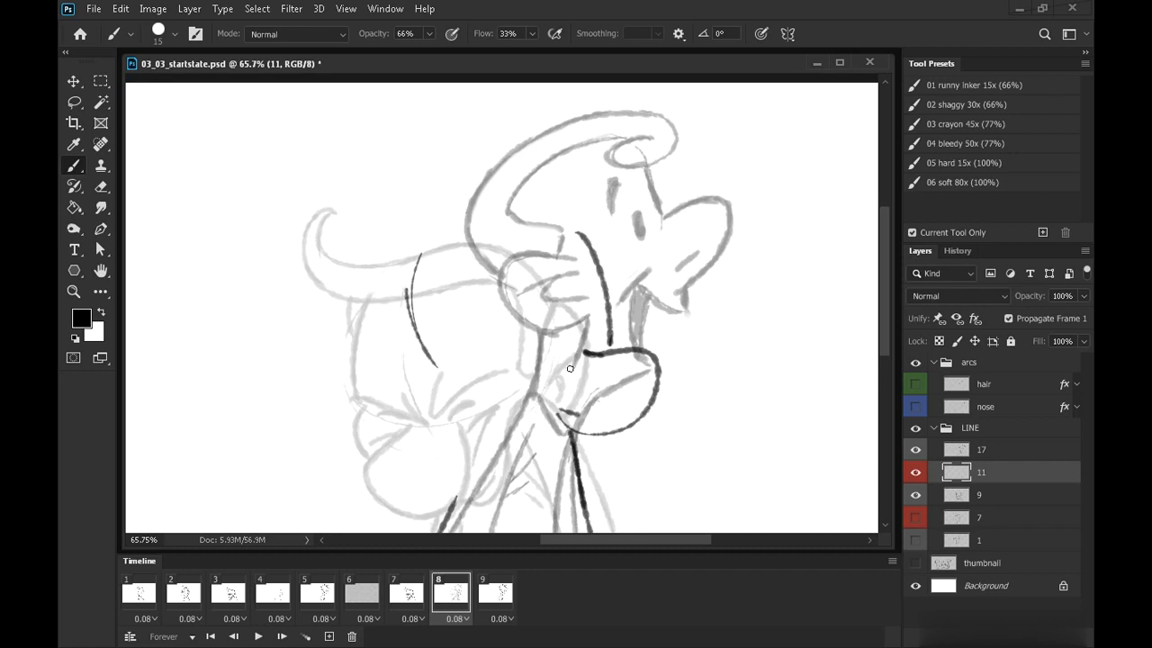
Redraw the back-of-head outline on frame 8, erasing and restroking the curve
{"action": "left_click", "coordinate": [915, 404]}
{"action": "left_click", "coordinate": [914, 402]}
{"action": "left_click_drag", "start_coordinate": [411, 317], "coordinate": [484, 226]}
{"action": "mouse_move", "coordinate": [417, 278]}
{"action": "left_mouse_down"}
{"action": "mouse_move", "coordinate": [488, 220]}
{"action": "mouse_move", "coordinate": [565, 215]}
{"action": "left_mouse_up"}
{"action": "mouse_move", "coordinate": [439, 389]}
{"action": "left_mouse_down"}
{"action": "mouse_move", "coordinate": [411, 343]}
{"action": "mouse_move", "coordinate": [435, 256]}
{"action": "left_mouse_up"}
{"action": "left_click", "coordinate": [103, 186]}
{"action": "mouse_move", "coordinate": [435, 362]}
{"action": "left_mouse_down"}
{"action": "mouse_move", "coordinate": [467, 244]}
{"action": "mouse_move", "coordinate": [412, 277]}
{"action": "left_mouse_up"}
{"action": "left_click", "coordinate": [79, 167]}
{"action": "left_click_drag", "start_coordinate": [619, 386], "coordinate": [603, 355]}
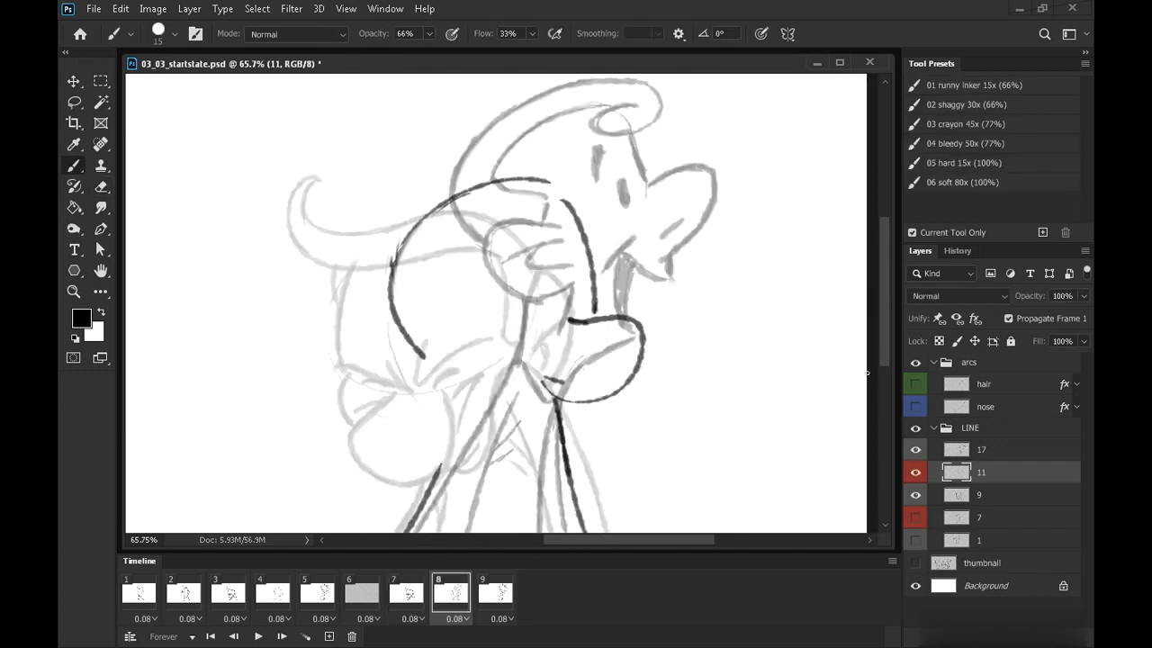
Check the hair arc guide, hide it, and draw the hair sweep on frame 8 following the arc
{"action": "left_click", "coordinate": [923, 385]}
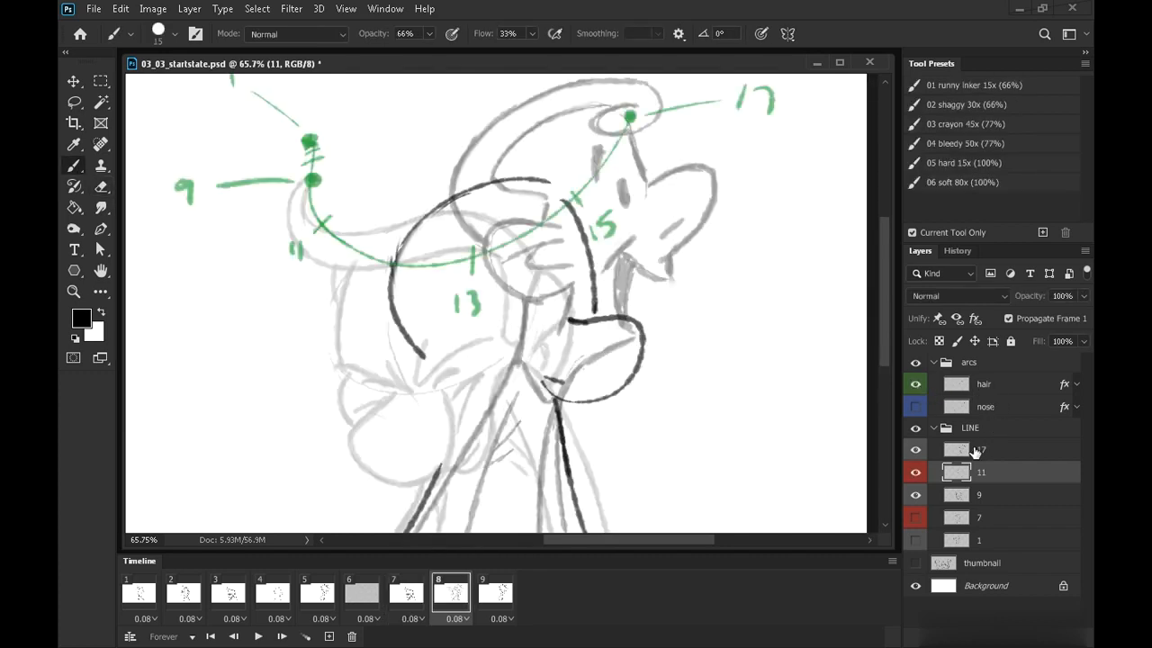
{"action": "left_click_drag", "start_coordinate": [616, 352], "coordinate": [617, 389]}
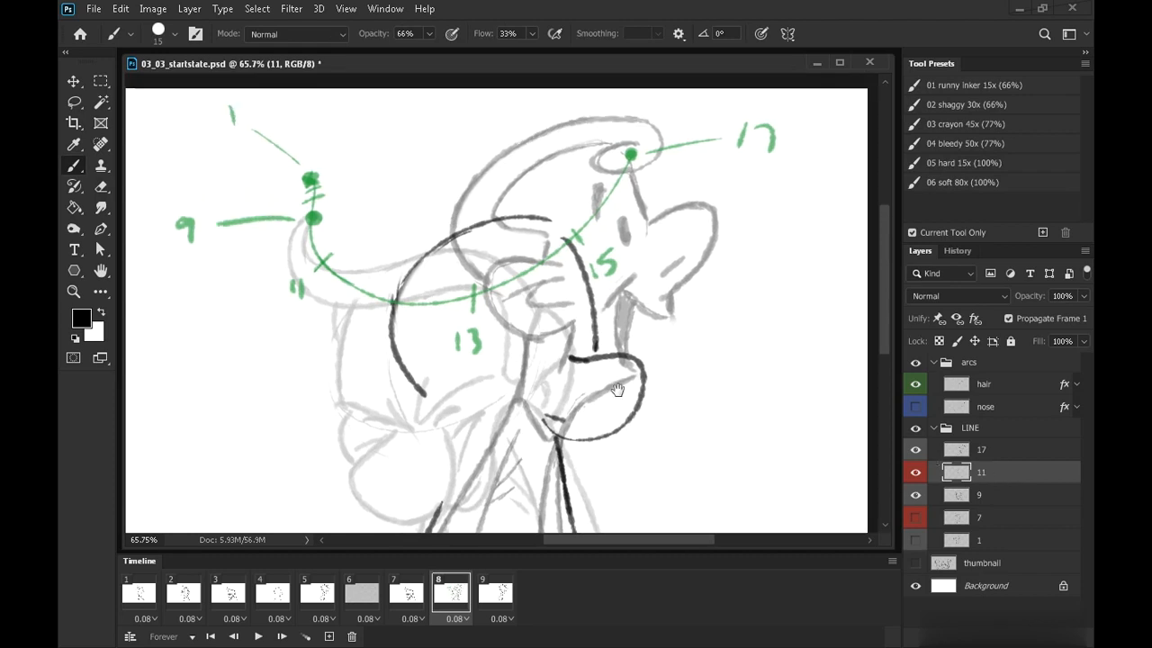
{"action": "left_click", "coordinate": [918, 386]}
{"action": "key", "text": "Left"}
{"action": "key", "text": "Right"}
{"action": "left_click_drag", "start_coordinate": [322, 276], "coordinate": [515, 286]}
{"action": "key", "text": "Left"}
{"action": "key", "text": "Right"}
{"action": "mouse_move", "coordinate": [327, 274]}
{"action": "left_mouse_down"}
{"action": "mouse_move", "coordinate": [544, 209]}
{"action": "mouse_move", "coordinate": [571, 222]}
{"action": "left_mouse_up"}
Erase part of the hair stroke and redraw the hair line on frame 8
{"action": "key", "text": "e"}
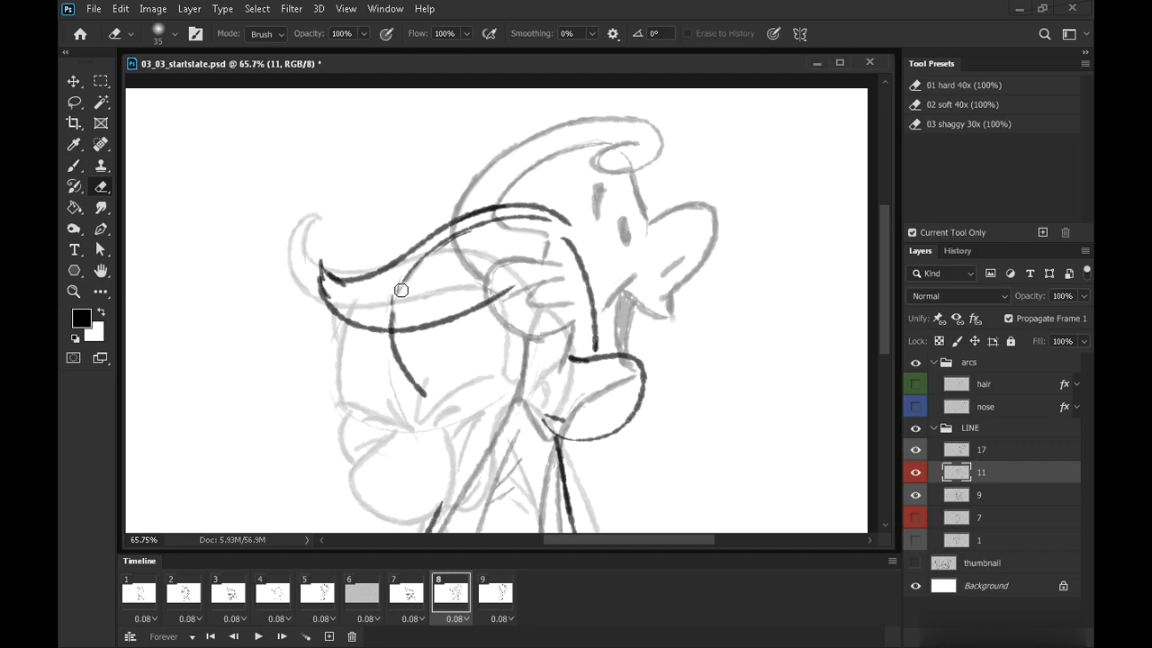
{"action": "mouse_move", "coordinate": [401, 290]}
{"action": "left_mouse_down"}
{"action": "mouse_move", "coordinate": [440, 253]}
{"action": "mouse_move", "coordinate": [545, 223]}
{"action": "left_mouse_up"}
{"action": "left_click", "coordinate": [74, 171]}
{"action": "key", "text": "Left"}
{"action": "key", "text": "Right"}
{"action": "key", "text": "Right"}
{"action": "key", "text": "Left"}
{"action": "left_click_drag", "start_coordinate": [475, 304], "coordinate": [564, 245]}
{"action": "left_click_drag", "start_coordinate": [568, 224], "coordinate": [582, 260]}
Draw the squinting eye lines on frame 8, flipping between frames to check spacing
{"action": "key", "text": "Left"}
{"action": "key", "text": "Right"}
{"action": "key", "text": "Right"}
{"action": "key", "text": "Left"}
{"action": "scroll", "coordinate": [629, 355], "scroll_direction": "down", "scroll_amount": 1}
{"action": "left_click_drag", "start_coordinate": [509, 299], "coordinate": [535, 319]}
{"action": "left_click_drag", "start_coordinate": [540, 271], "coordinate": [545, 311]}
{"action": "left_click_drag", "start_coordinate": [447, 339], "coordinate": [531, 324]}
{"action": "key", "text": "Left"}
{"action": "key", "text": "Right"}
{"action": "left_click_drag", "start_coordinate": [570, 280], "coordinate": [549, 308]}
{"action": "left_click_drag", "start_coordinate": [496, 340], "coordinate": [527, 327]}
{"action": "left_click_drag", "start_coordinate": [571, 300], "coordinate": [559, 309]}
{"action": "key", "text": "Right"}
{"action": "key", "text": "Left"}
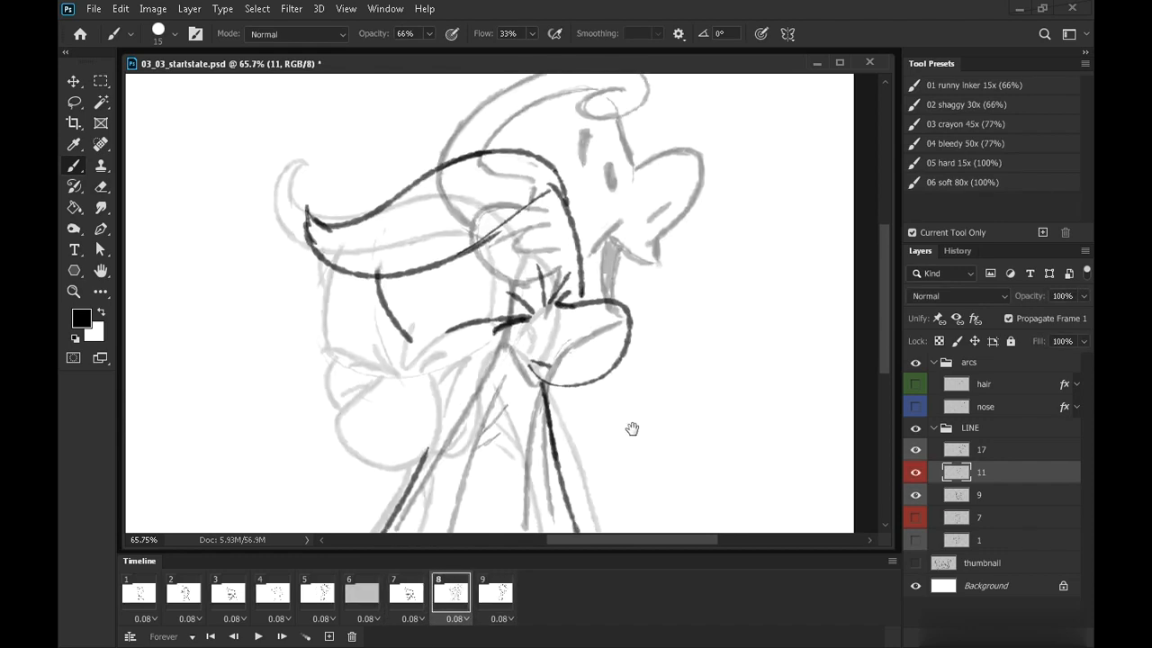
Erase a stray neck stroke and draw the mouth and jaw lines on frame 8, flipping frames to compare
{"action": "scroll", "coordinate": [630, 437], "scroll_direction": "down", "scroll_amount": 2}
{"action": "left_click", "coordinate": [101, 188]}
{"action": "left_click_drag", "start_coordinate": [557, 312], "coordinate": [560, 348]}
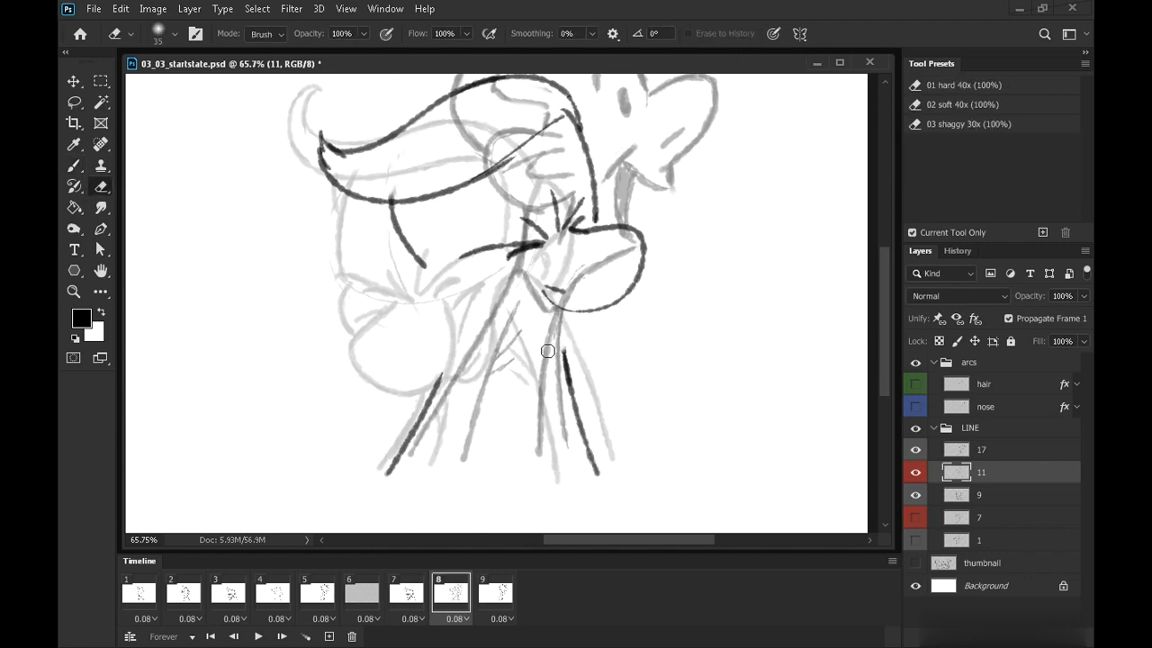
{"action": "left_click", "coordinate": [73, 169]}
{"action": "key", "text": "Left"}
{"action": "key", "text": "Right"}
{"action": "key", "text": "Right"}
{"action": "key", "text": "Left"}
{"action": "left_click_drag", "start_coordinate": [483, 365], "coordinate": [576, 319]}
{"action": "key", "text": "Left"}
{"action": "key", "text": "Right"}
{"action": "key", "text": "Right"}
{"action": "key", "text": "Left"}
{"action": "mouse_move", "coordinate": [497, 308]}
{"action": "left_mouse_down"}
{"action": "mouse_move", "coordinate": [557, 309]}
{"action": "mouse_move", "coordinate": [545, 333]}
{"action": "mouse_move", "coordinate": [529, 329]}
{"action": "left_mouse_up"}
{"action": "key", "text": "Left"}
{"action": "key", "text": "Right"}
{"action": "key", "text": "Left"}
{"action": "key", "text": "Right"}
{"action": "left_click_drag", "start_coordinate": [641, 310], "coordinate": [598, 358]}
{"action": "key", "text": "Left"}
{"action": "key", "text": "Right"}
{"action": "key", "text": "Right"}
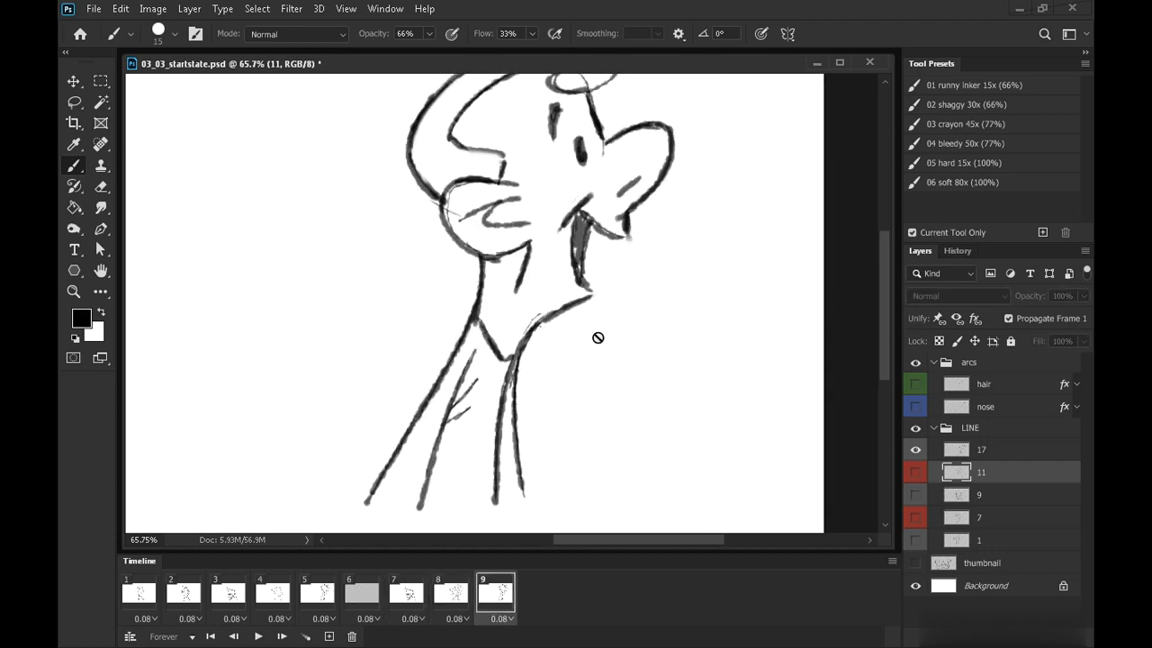
Select layer 17 to darken frame 9's mouth line, then reselect layer 11
{"action": "left_click", "coordinate": [1008, 451]}
{"action": "left_click_drag", "start_coordinate": [577, 218], "coordinate": [581, 285]}
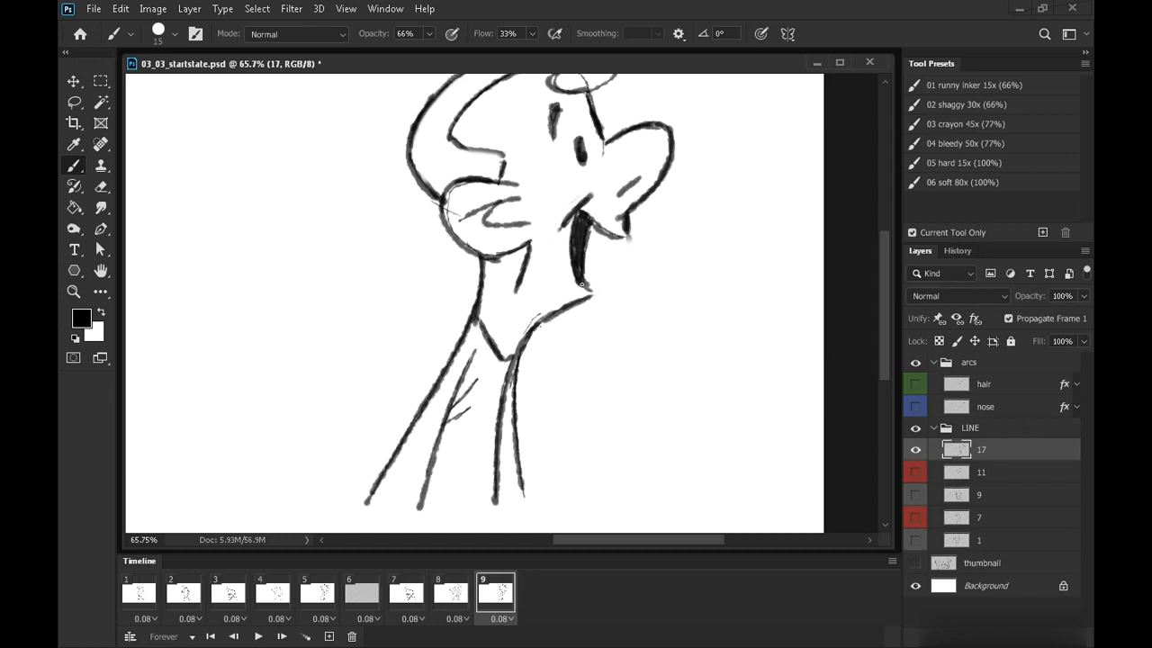
{"action": "key", "text": "comma"}
{"action": "left_click", "coordinate": [999, 474]}
{"action": "key", "text": "comma"}
{"action": "key", "text": "period"}
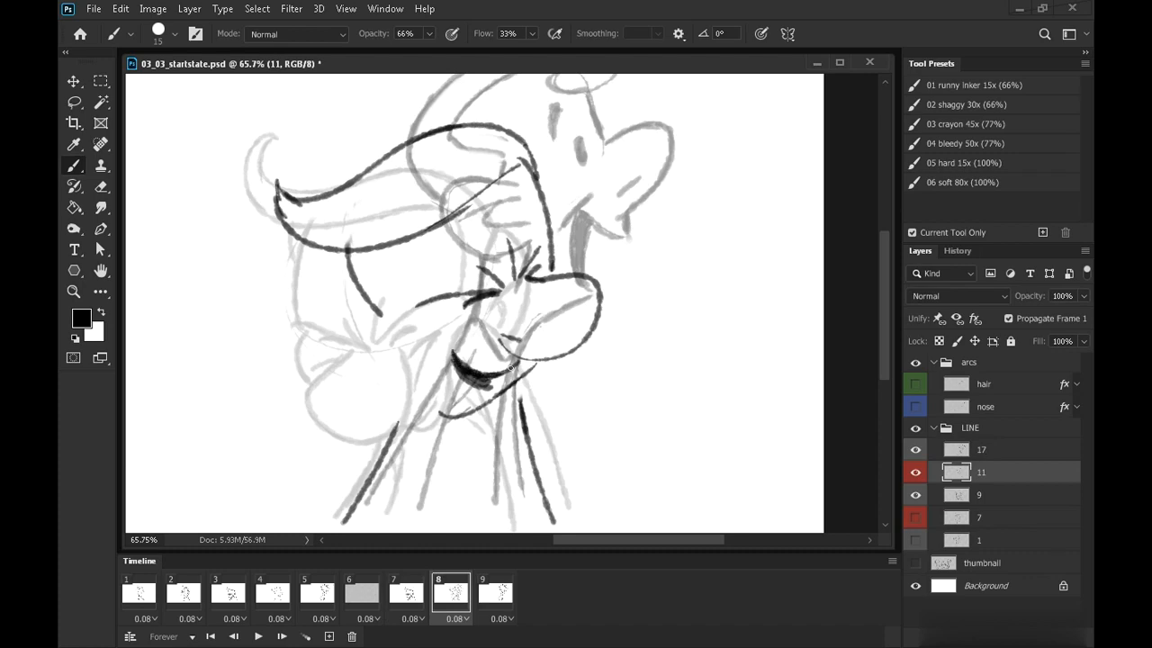
Draw the ear and cheek lines on frame 8, checking against neighbouring frames
{"action": "mouse_move", "coordinate": [378, 312]}
{"action": "left_mouse_down"}
{"action": "mouse_move", "coordinate": [324, 300]}
{"action": "mouse_move", "coordinate": [343, 350]}
{"action": "mouse_move", "coordinate": [405, 355]}
{"action": "left_mouse_up"}
{"action": "left_click_drag", "start_coordinate": [343, 332], "coordinate": [383, 327]}
{"action": "key", "text": "comma"}
{"action": "key", "text": "period"}
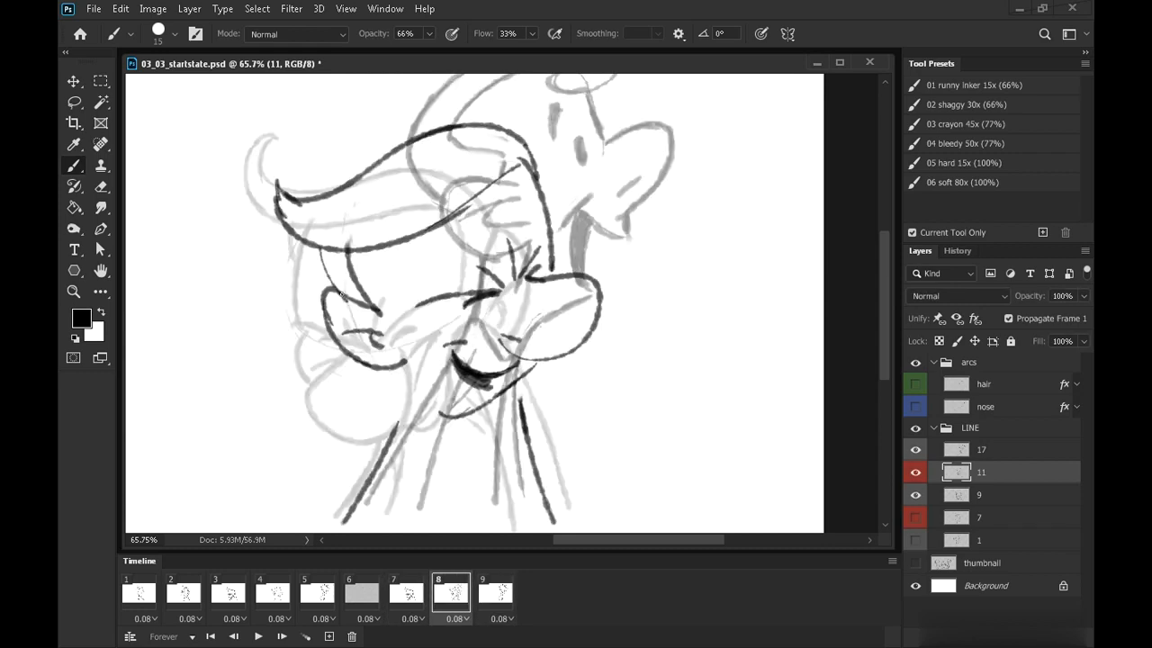
Zoom out, adjust onion-skin visibility, and add a neck line on frame 8 while flipping through frames
{"action": "scroll", "coordinate": [671, 252], "scroll_direction": "down", "scroll_amount": 3}
{"action": "left_click", "coordinate": [915, 472]}
{"action": "left_click", "coordinate": [915, 450]}
{"action": "mouse_move", "coordinate": [670, 362]}
{"action": "left_mouse_down"}
{"action": "mouse_move", "coordinate": [696, 450]}
{"action": "mouse_move", "coordinate": [675, 400]}
{"action": "left_mouse_up"}
{"action": "key", "text": "z"}
{"action": "left_click_drag", "start_coordinate": [674, 400], "coordinate": [608, 332]}
{"action": "left_click", "coordinate": [76, 167]}
{"action": "key", "text": "comma"}
{"action": "key", "text": "period"}
{"action": "key", "text": "period"}
{"action": "key", "text": "comma"}
{"action": "key", "text": "comma"}
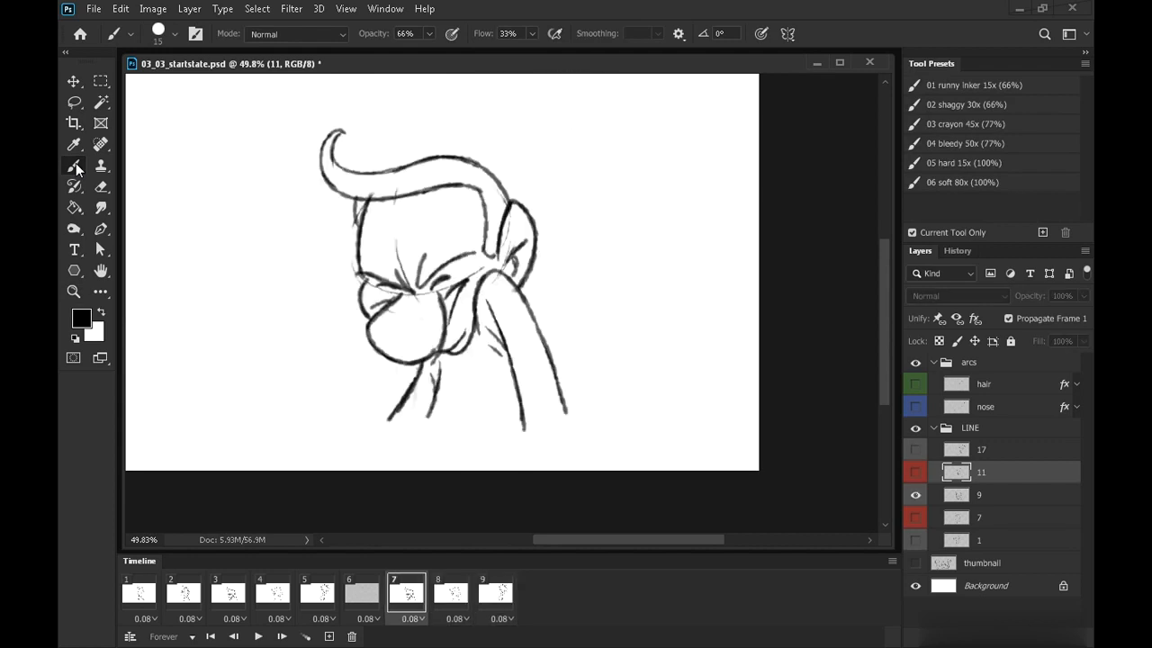
{"action": "key", "text": "period"}
{"action": "left_click_drag", "start_coordinate": [516, 342], "coordinate": [525, 427]}
{"action": "key", "text": "period"}
{"action": "key", "text": "comma"}
{"action": "key", "text": "comma"}
{"action": "key", "text": "period"}
{"action": "key", "text": "comma"}
{"action": "key", "text": "period"}
{"action": "key", "text": "period"}
{"action": "key", "text": "comma"}
Hide the layer 9 and 17 onion skins and flip between frames to review frame 8 alone
{"action": "left_click", "coordinate": [915, 495]}
{"action": "left_click", "coordinate": [915, 449]}
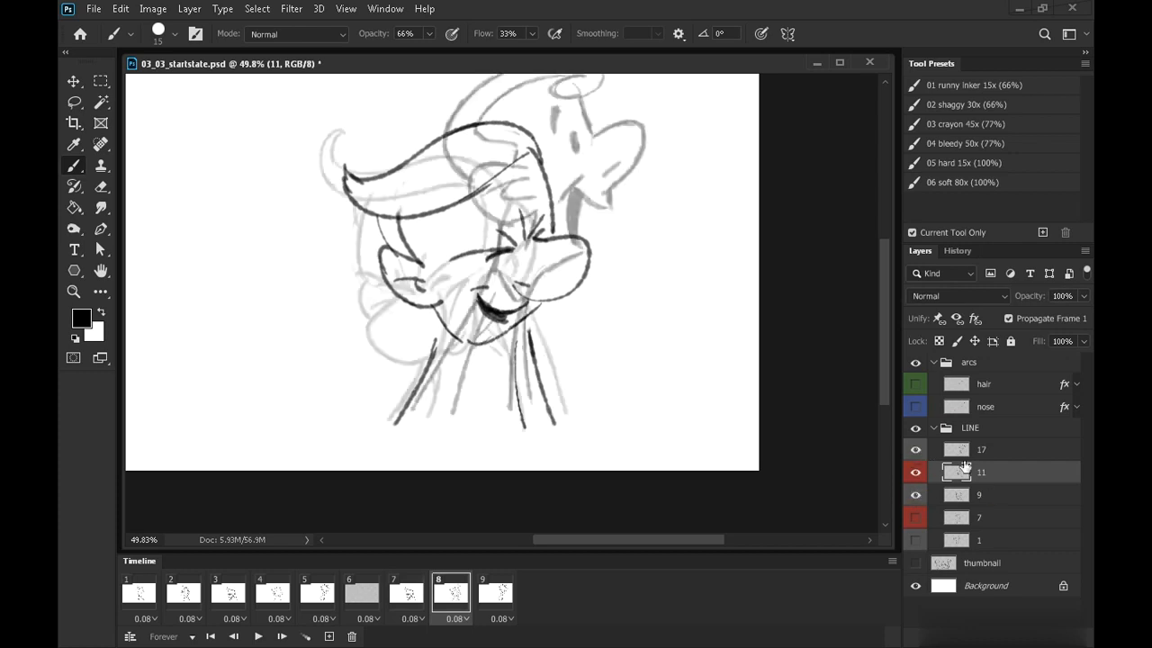
{"action": "left_click", "coordinate": [915, 449]}
{"action": "left_click", "coordinate": [915, 494]}
{"action": "key", "text": "period"}
{"action": "key", "text": "comma"}
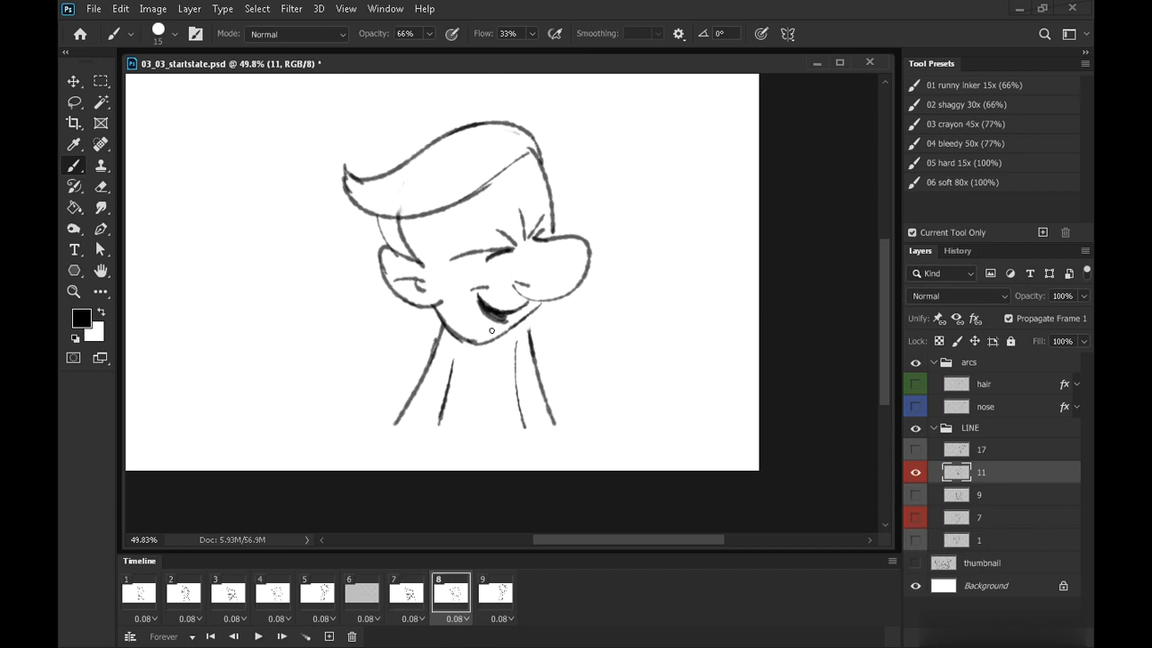
{"action": "key", "text": "comma"}
{"action": "key", "text": "period"}
{"action": "key", "text": "period"}
{"action": "key", "text": "comma"}
{"action": "key", "text": "comma"}
{"action": "key", "text": "period"}
Redraw frame 8's neck and jaw lines, flipping between frames to check the motion
{"action": "left_click_drag", "start_coordinate": [516, 341], "coordinate": [527, 438]}
{"action": "left_click_drag", "start_coordinate": [530, 313], "coordinate": [544, 402]}
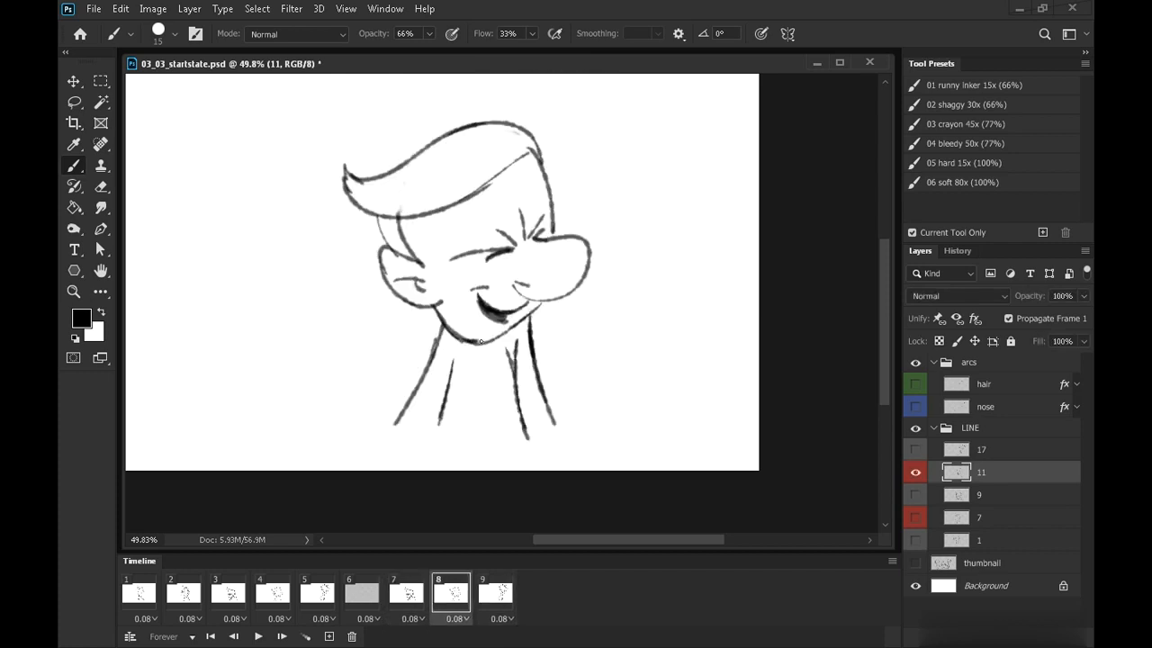
{"action": "left_click_drag", "start_coordinate": [481, 341], "coordinate": [544, 304]}
{"action": "key", "text": "comma"}
{"action": "key", "text": "period"}
{"action": "key", "text": "period"}
{"action": "key", "text": "comma"}
{"action": "key", "text": "comma"}
{"action": "key", "text": "period"}
{"action": "key", "text": "comma"}
{"action": "key", "text": "period"}
{"action": "key", "text": "comma"}
{"action": "key", "text": "period"}
{"action": "key", "text": "period"}
{"action": "key", "text": "comma"}
Touch up the line between the eyes and nose on frame 8 and flip frames to check it
{"action": "left_click_drag", "start_coordinate": [538, 241], "coordinate": [570, 235]}
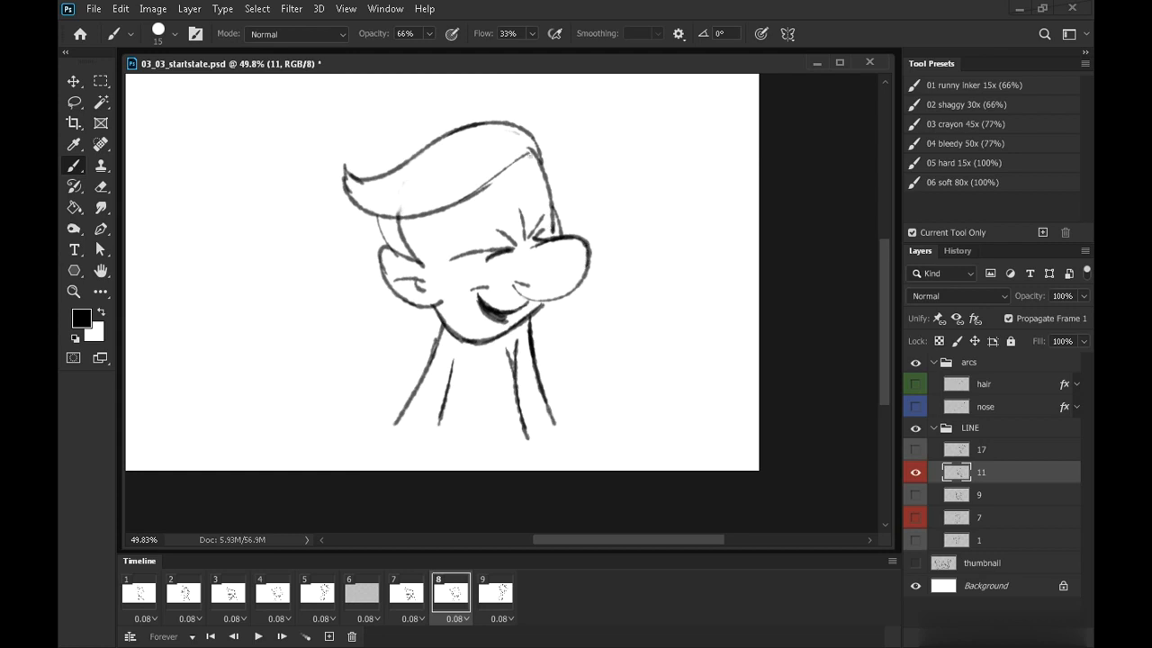
{"action": "key", "text": "period"}
{"action": "key", "text": "comma"}
{"action": "key", "text": "comma"}
{"action": "key", "text": "period"}
{"action": "key", "text": "comma"}
{"action": "key", "text": "period"}
Zoom out and set frame 1's delay to 0.5 seconds
{"action": "key", "text": "z"}
{"action": "left_click", "coordinate": [650, 324], "text": "alt"}
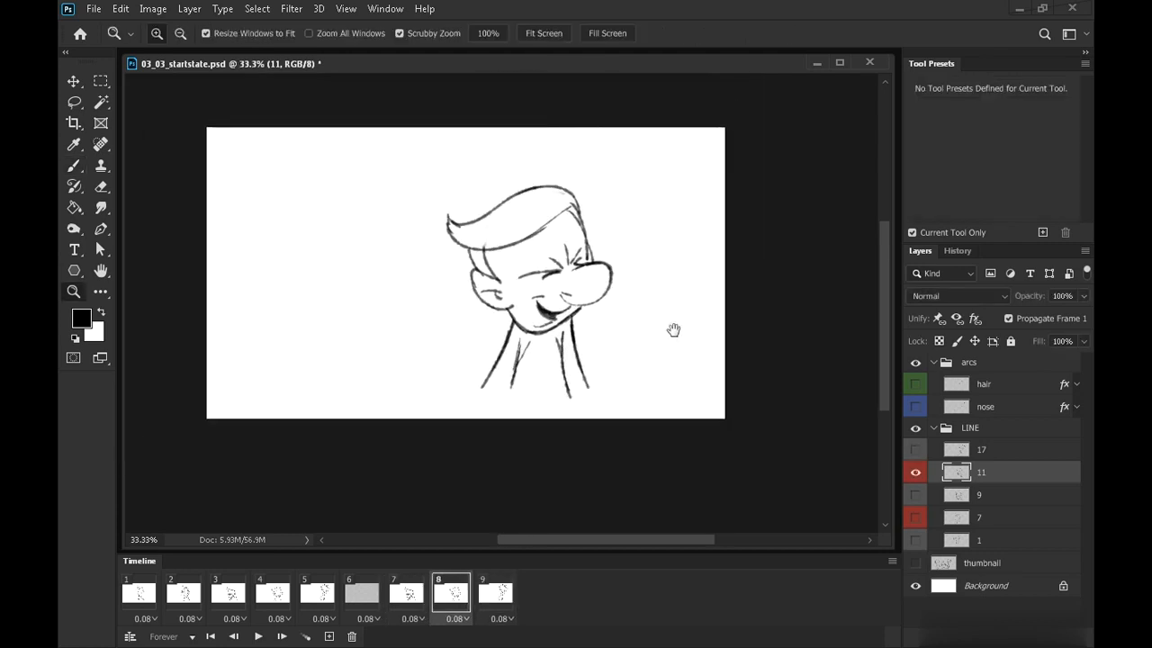
{"action": "left_click", "coordinate": [149, 608]}
{"action": "left_click", "coordinate": [148, 619]}
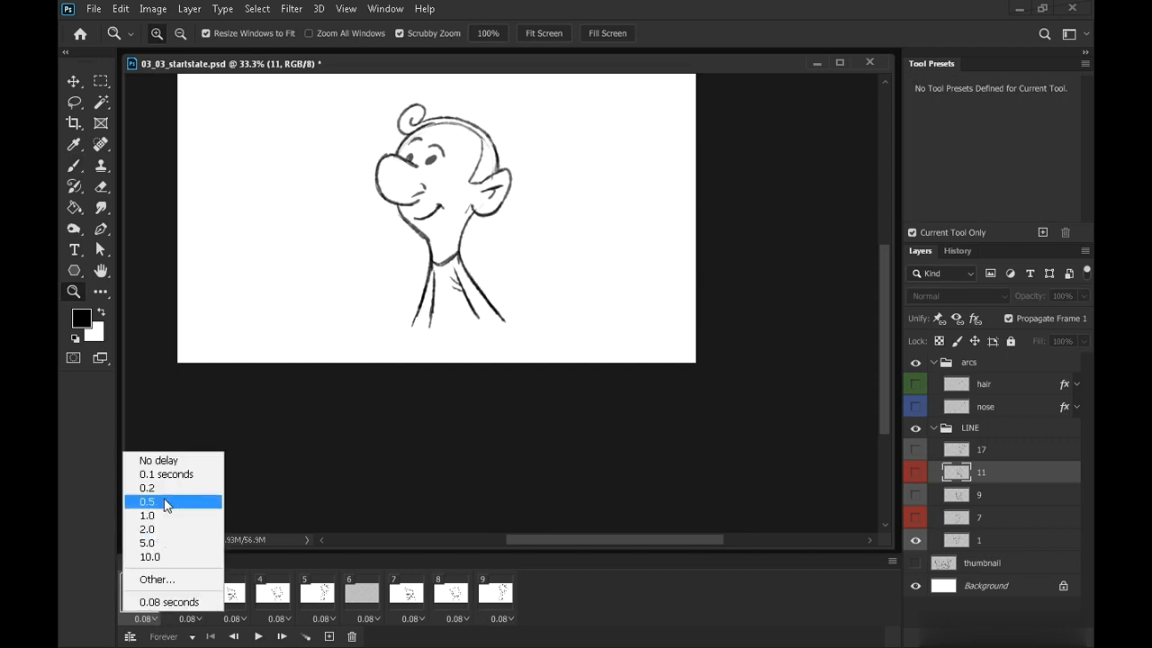
{"action": "left_click", "coordinate": [163, 501]}
{"action": "left_click", "coordinate": [317, 592]}
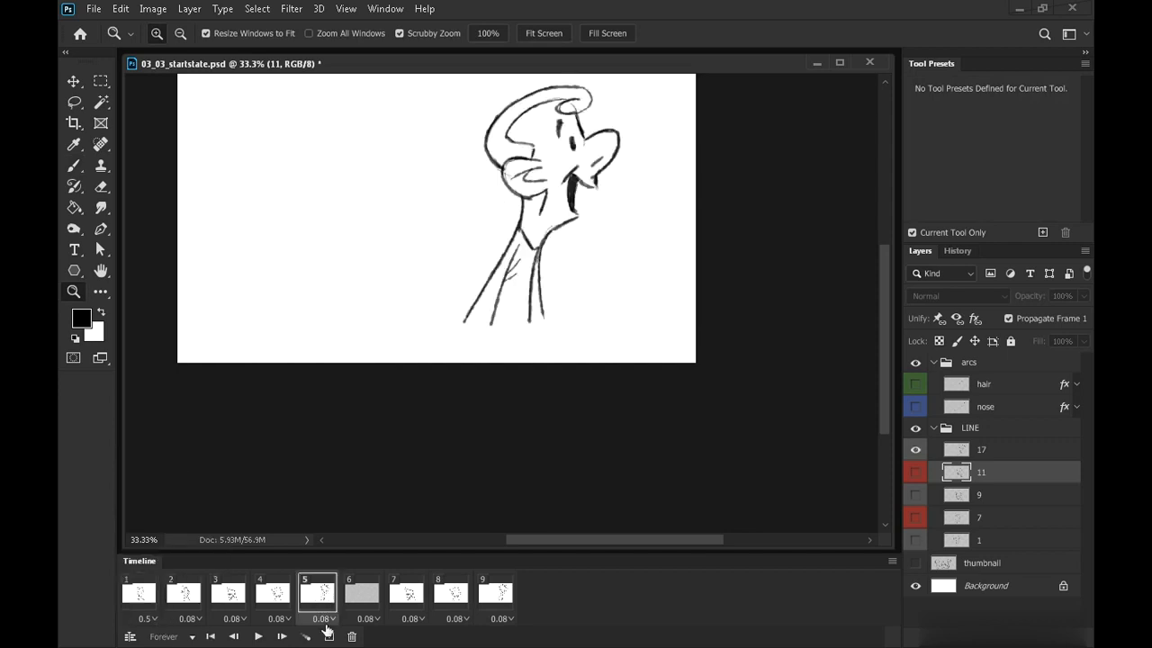
Set frame 5's delay to 0.5 seconds and play the animation to check the timing
{"action": "left_click", "coordinate": [331, 619]}
{"action": "left_click", "coordinate": [325, 502]}
{"action": "left_click", "coordinate": [258, 636]}
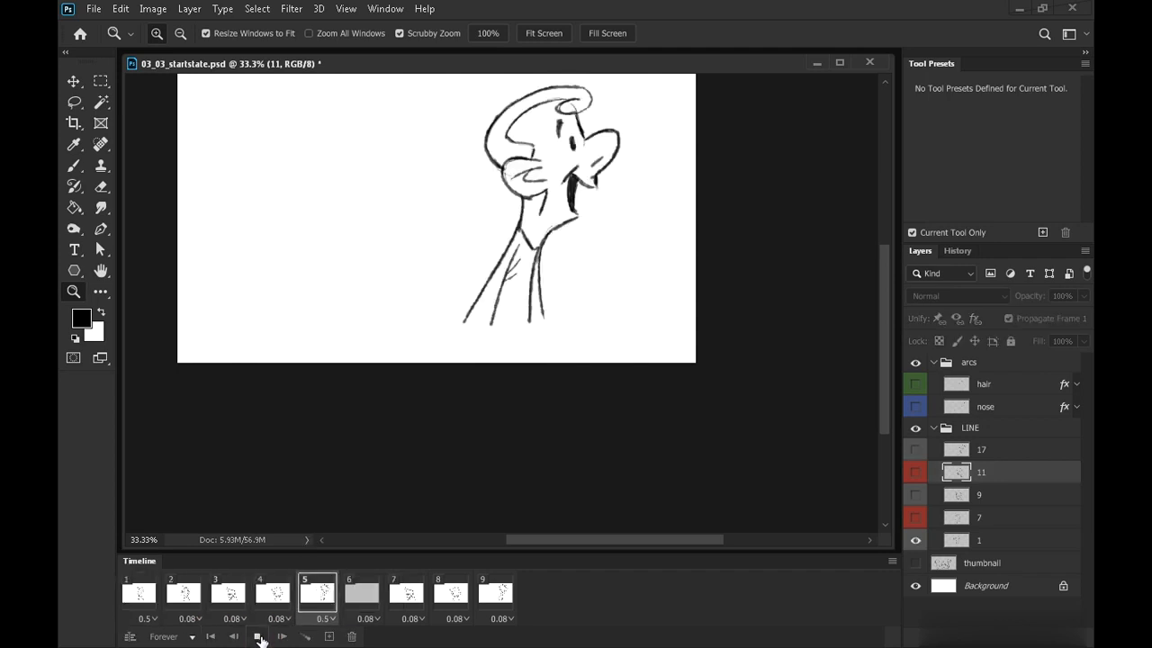
{"action": "left_click", "coordinate": [258, 636]}
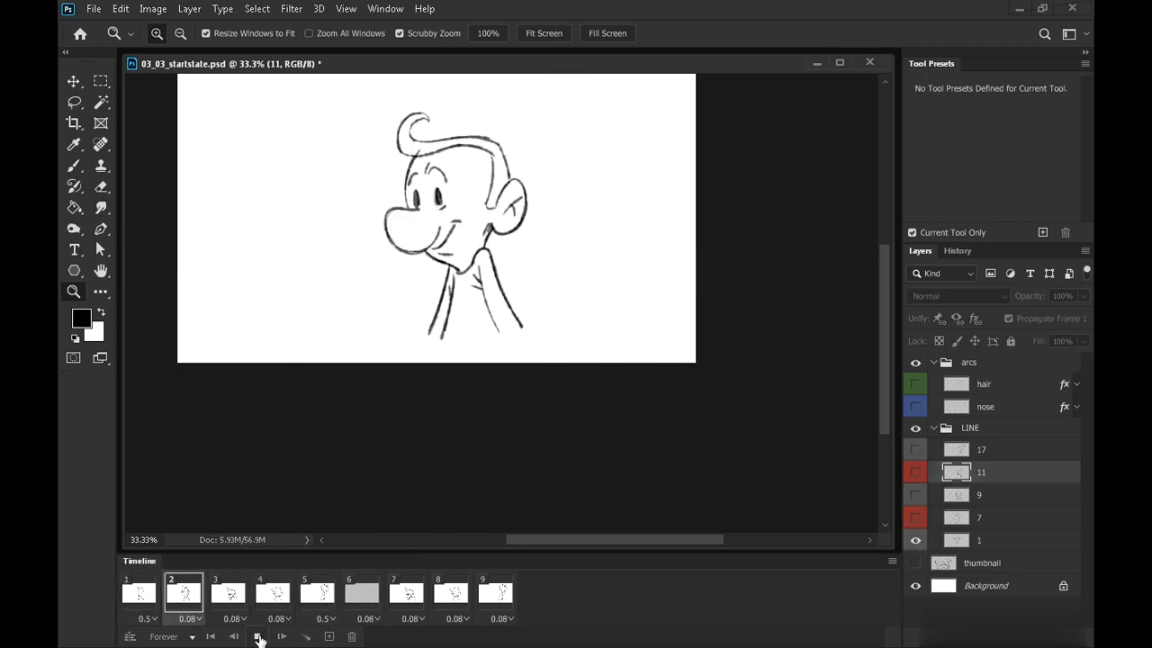
{"action": "left_click", "coordinate": [259, 637]}
Return to frame 1 and play the animation again to review the head turn
{"action": "left_click", "coordinate": [144, 596]}
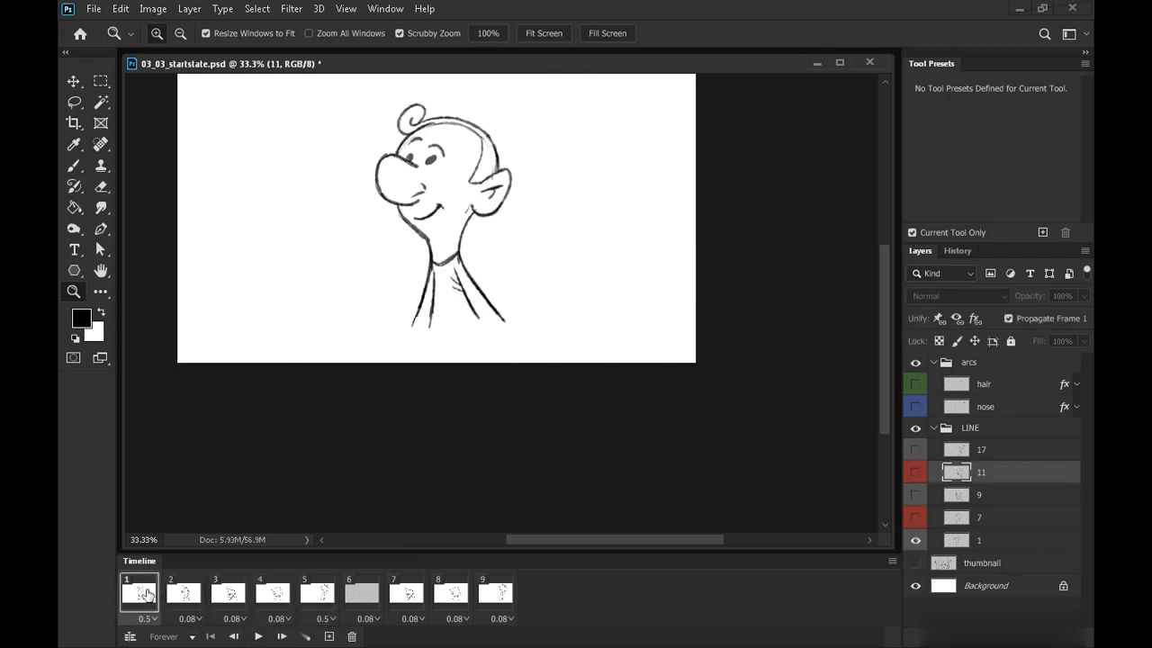
{"action": "left_click", "coordinate": [258, 636]}
{"action": "left_click", "coordinate": [259, 637]}
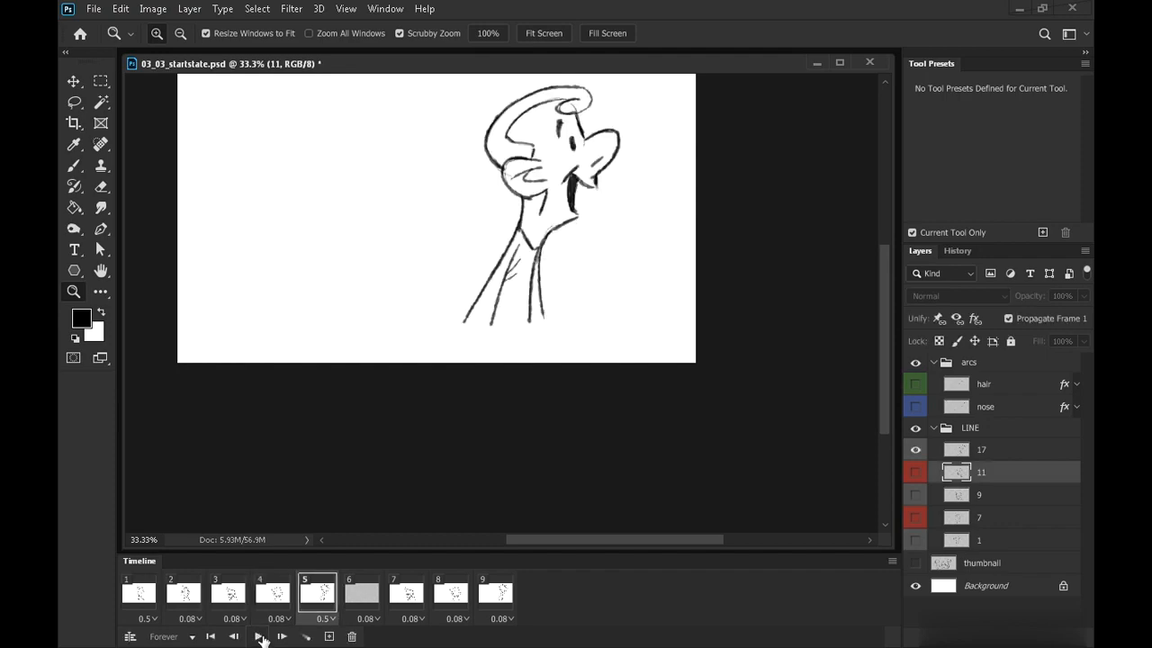